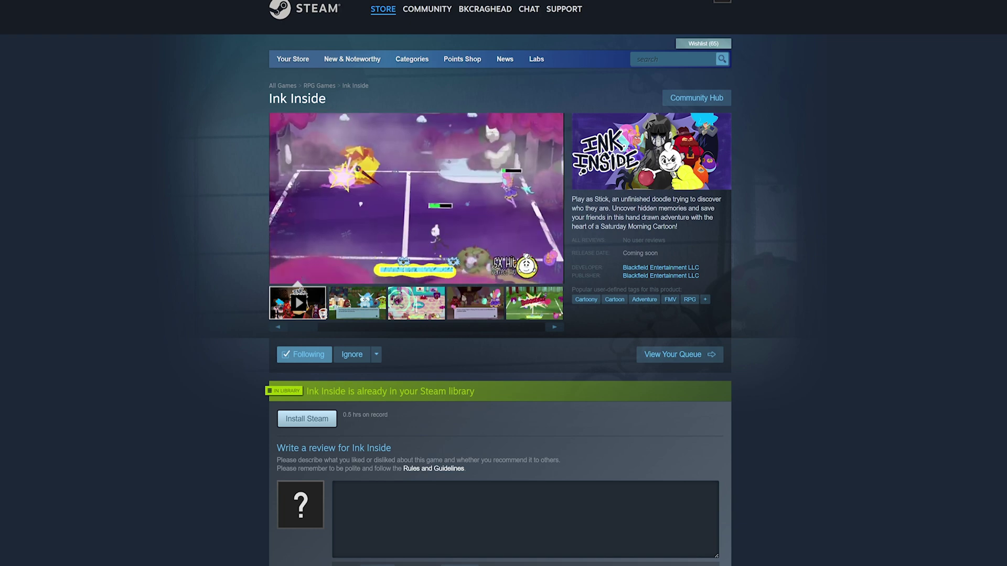
{"action": "scroll", "coordinate": [556, 115], "scroll_direction": "down", "scroll_amount": 2}
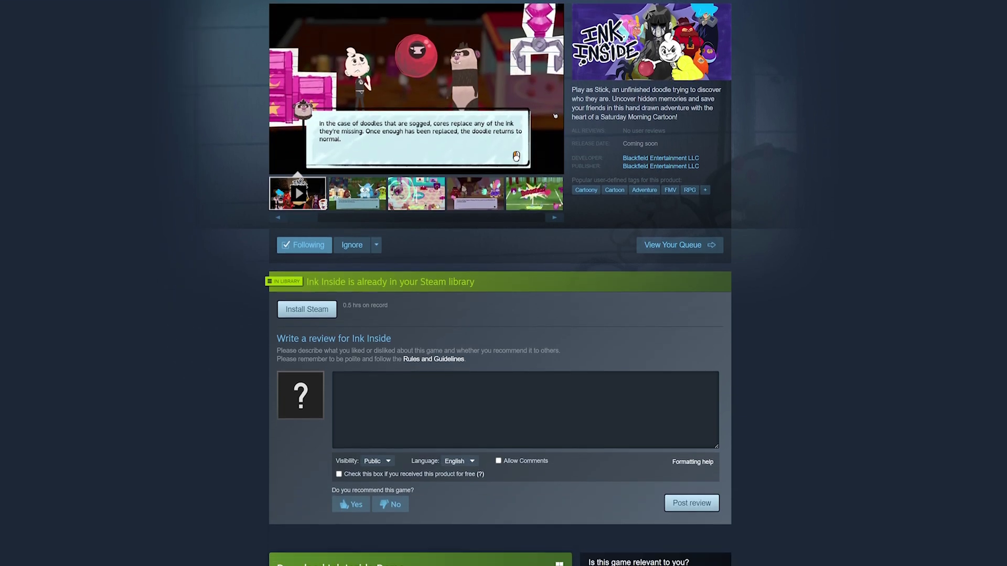
{"action": "scroll", "coordinate": [555, 116], "scroll_direction": "down", "scroll_amount": 15}
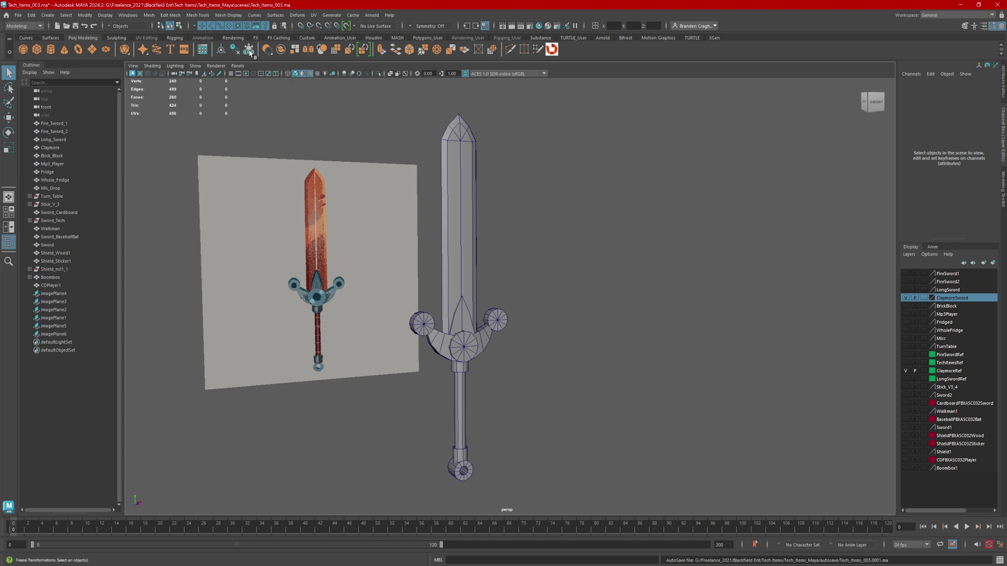
Check the claymore with mesh Cleanup set to select faces with more than 4 sides, lamina faces, nonmanifold geometry and zero-length edges.
{"action": "left_click", "coordinate": [148, 16]}
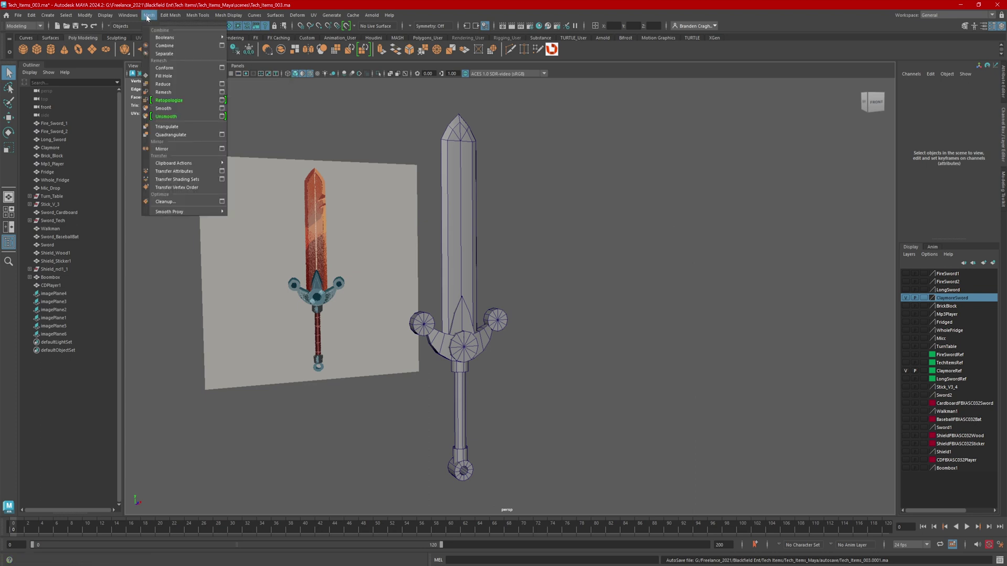
{"action": "left_click", "coordinate": [222, 202]}
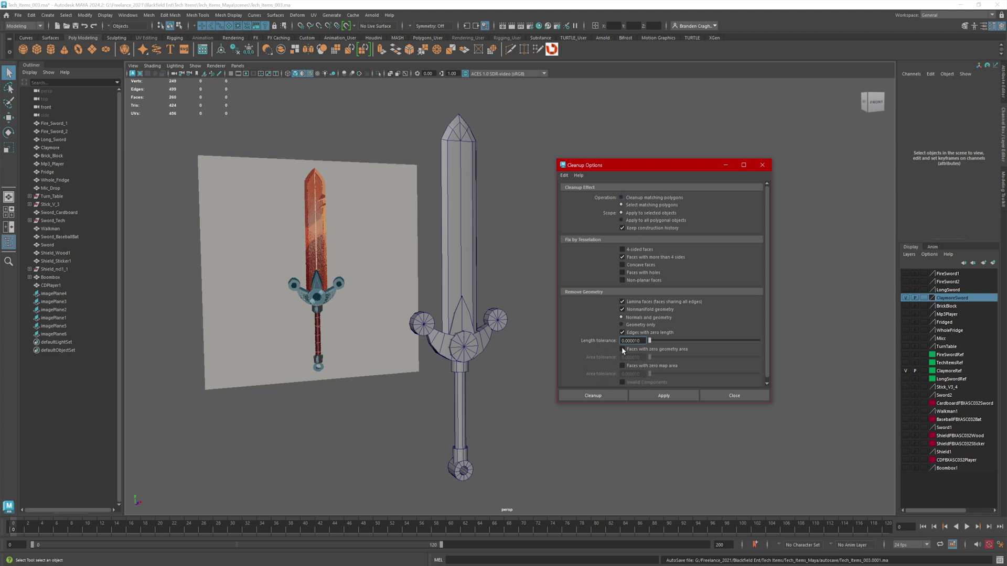
{"action": "left_click", "coordinate": [464, 315]}
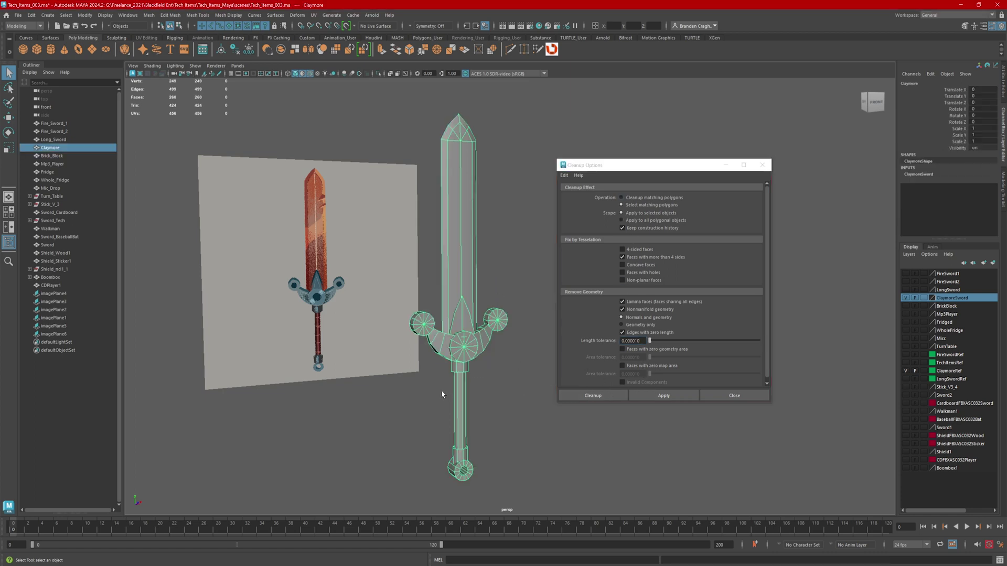
{"action": "left_click", "coordinate": [653, 397]}
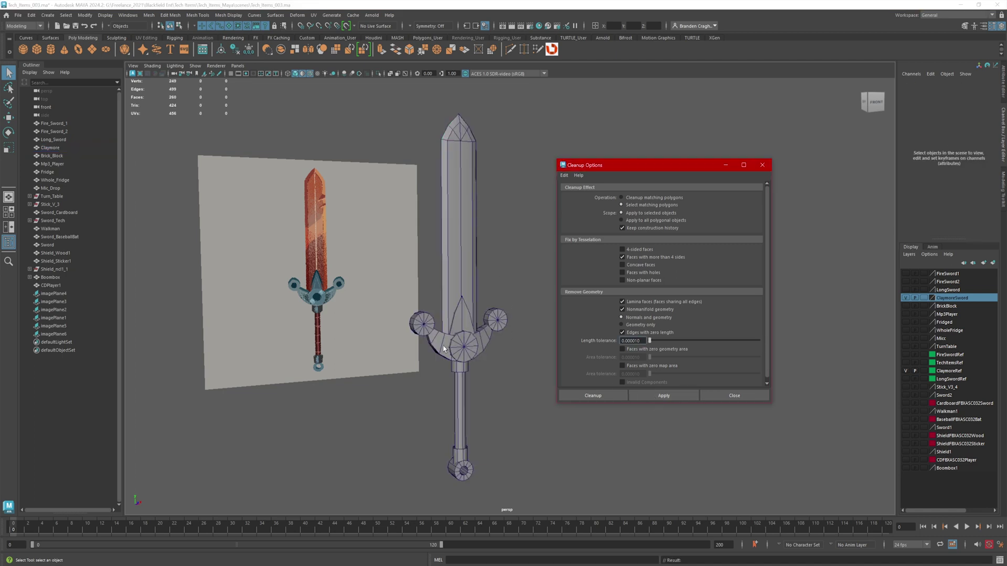
{"action": "left_click", "coordinate": [763, 166]}
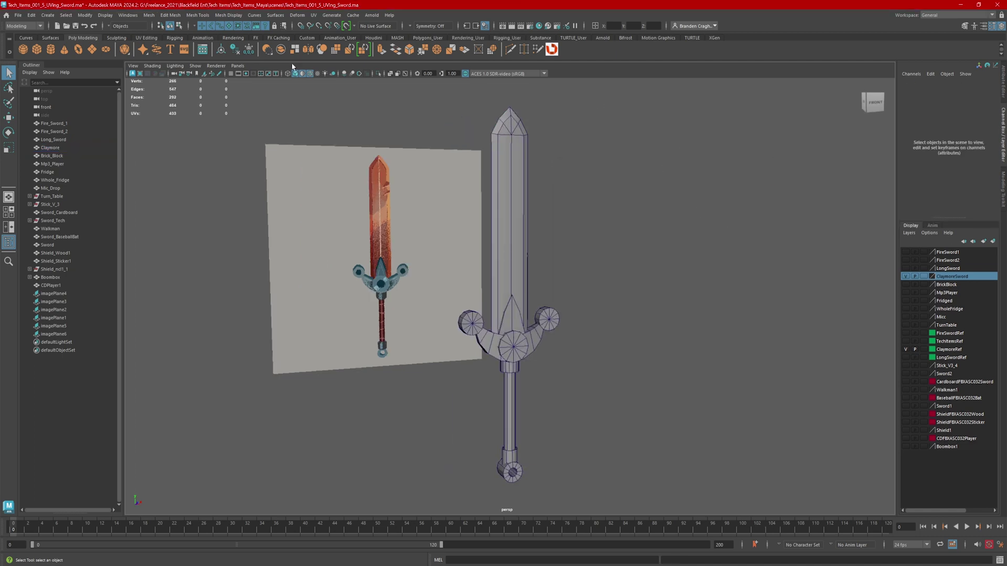
Select the claymore, examine its current UV layout in the UV Editor, and close the editor.
{"action": "left_click", "coordinate": [313, 15]}
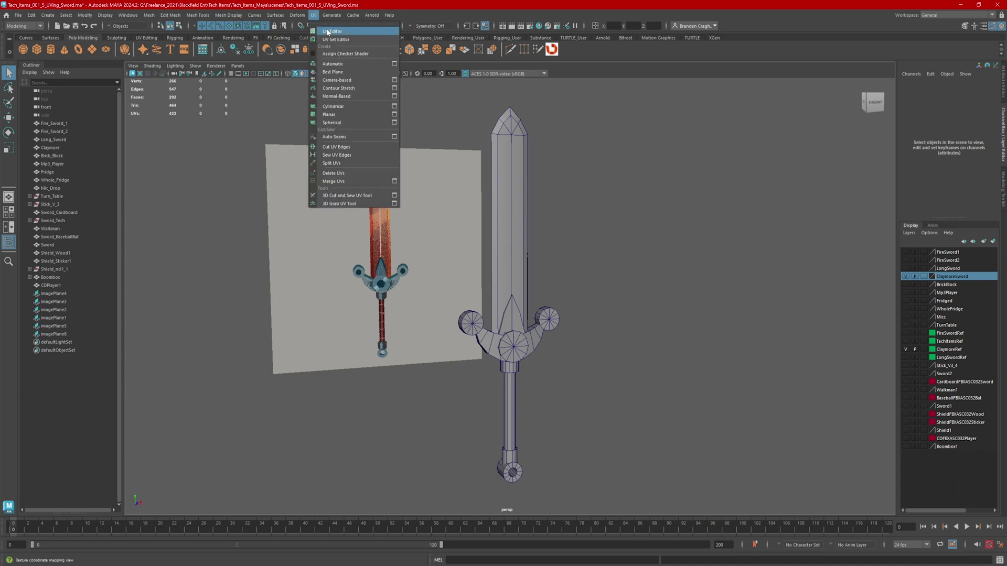
{"action": "left_click", "coordinate": [329, 33]}
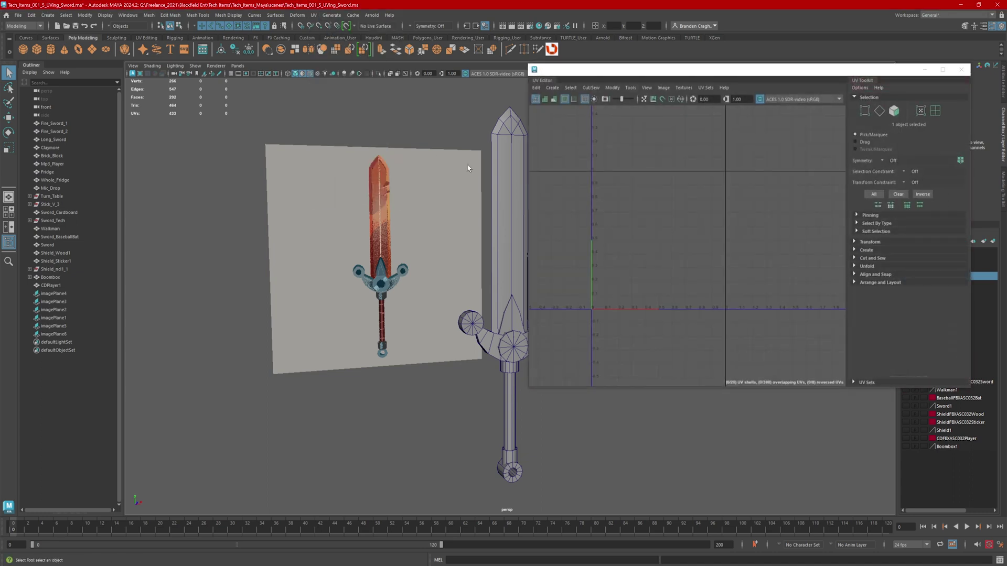
{"action": "left_click", "coordinate": [497, 347]}
{"action": "middle_click_drag", "start_coordinate": [484, 256], "coordinate": [429, 259], "text": "alt"}
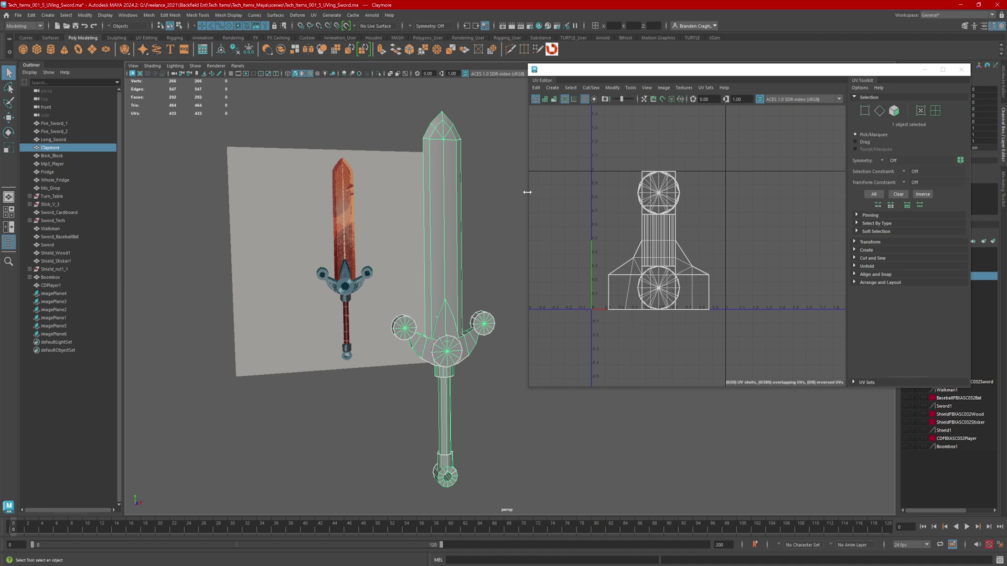
{"action": "scroll", "coordinate": [389, 261], "scroll_direction": "up", "scroll_amount": 2}
{"action": "left_click_drag", "start_coordinate": [388, 261], "coordinate": [414, 262], "text": "alt"}
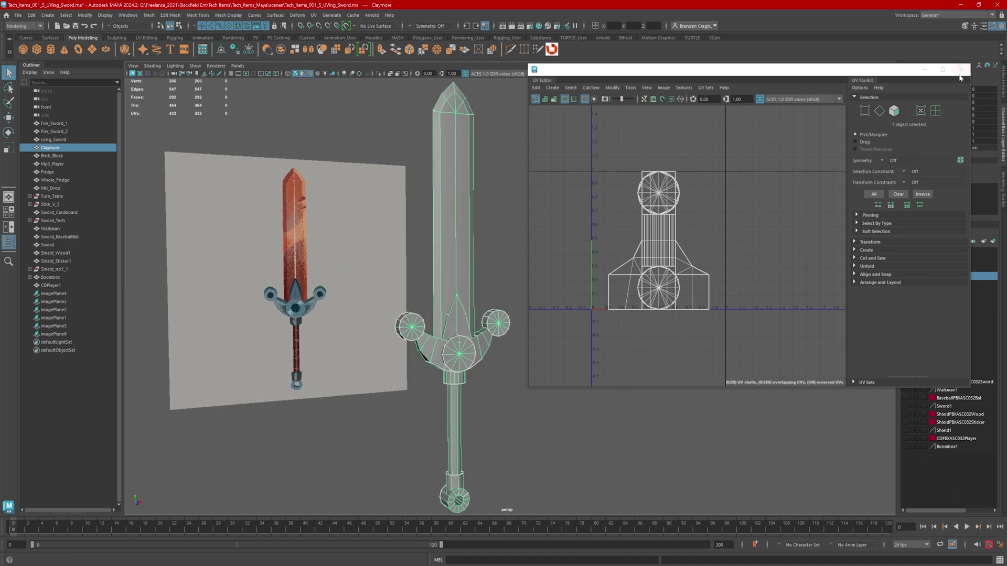
{"action": "left_click", "coordinate": [961, 69]}
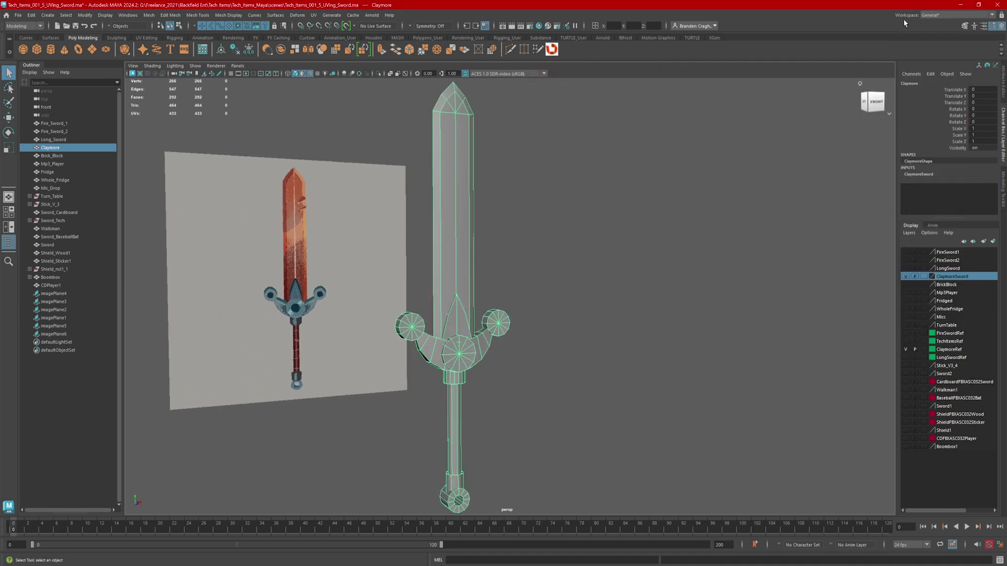
Switch to the UV Editing workspace.
{"action": "left_click", "coordinate": [940, 16]}
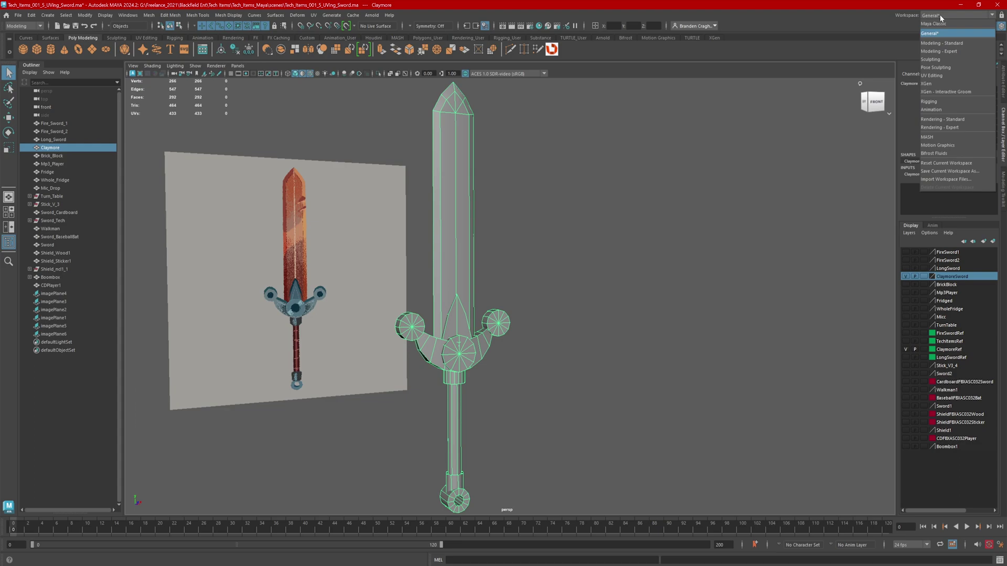
{"action": "left_click", "coordinate": [931, 76]}
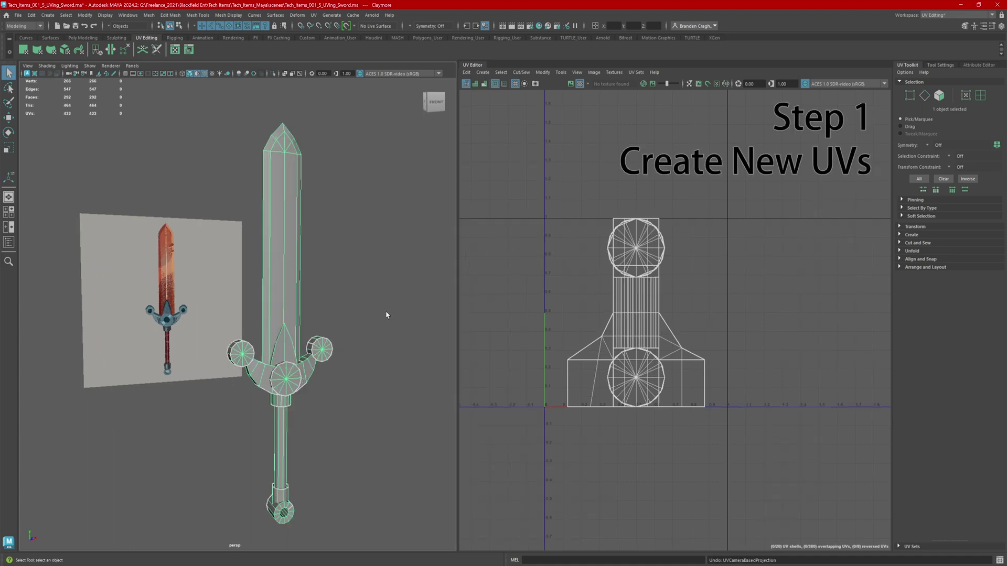
{"action": "left_click_drag", "start_coordinate": [376, 317], "coordinate": [337, 314], "text": "alt"}
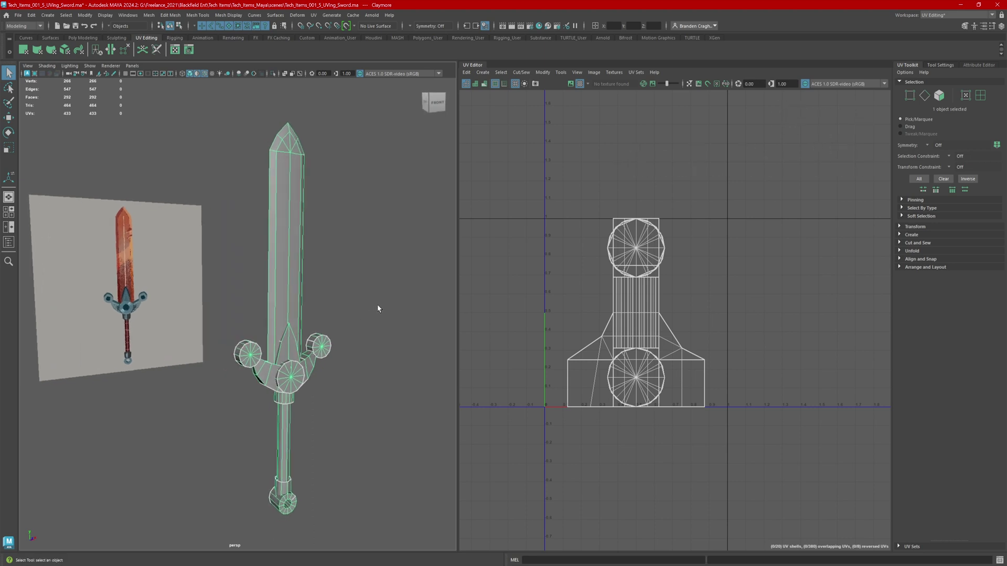
{"action": "left_click_drag", "start_coordinate": [234, 265], "coordinate": [363, 434]}
{"action": "left_click", "coordinate": [8, 242]}
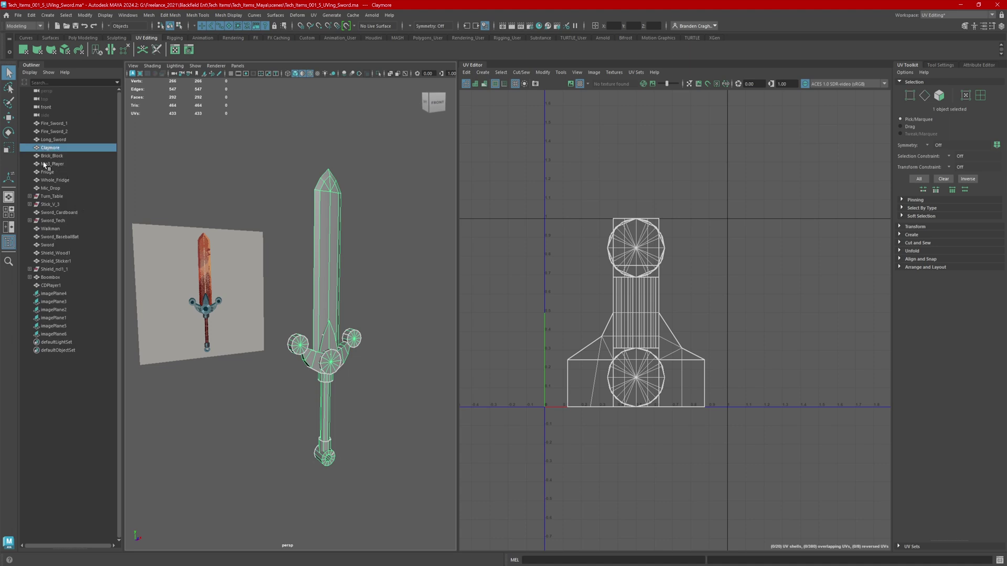
{"action": "left_click", "coordinate": [8, 242]}
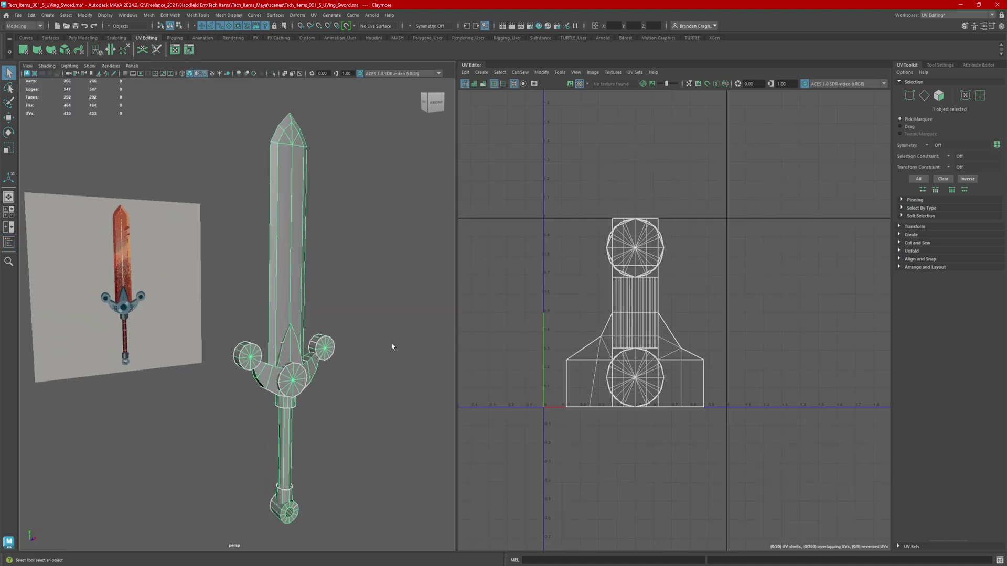
Create new Camera-Based UVs for the whole claymore from the front view.
{"action": "left_click", "coordinate": [899, 235]}
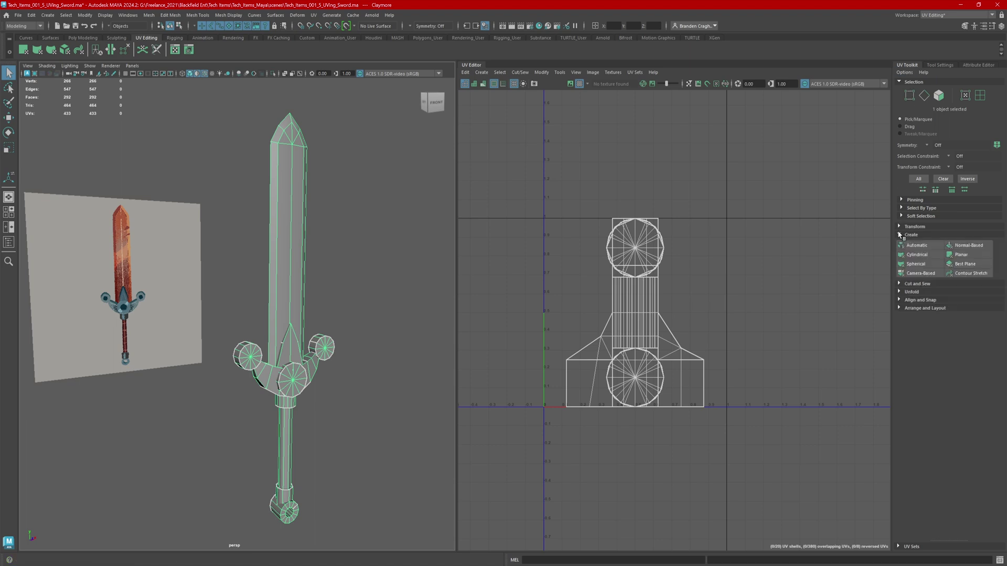
{"action": "left_click", "coordinate": [928, 274]}
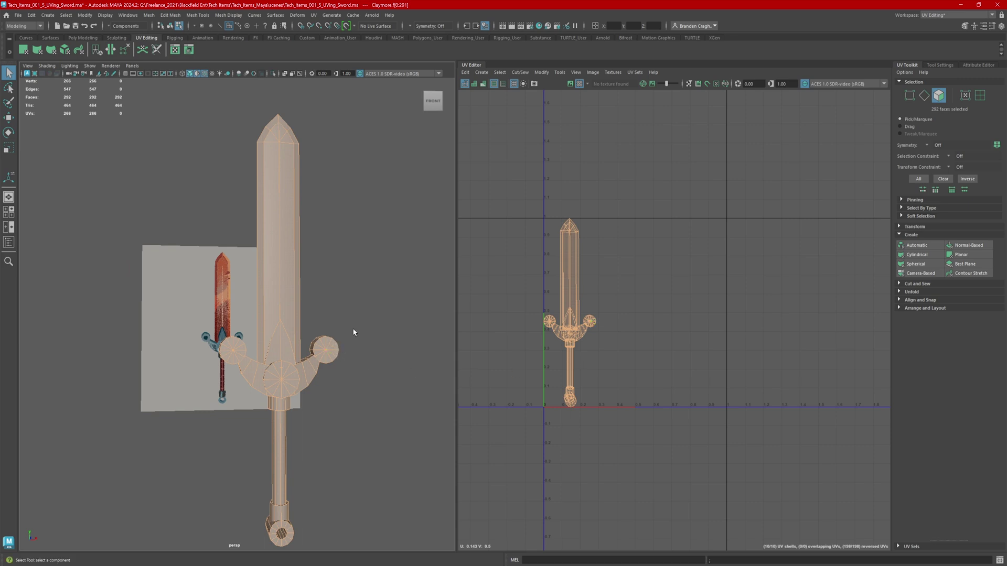
{"action": "left_click_drag", "start_coordinate": [354, 332], "coordinate": [358, 313], "text": "alt"}
Switch to edge selection and select the edge loop running around the outer side of the blade.
{"action": "right_click_drag", "start_coordinate": [369, 287], "coordinate": [368, 257]}
{"action": "left_click_drag", "start_coordinate": [361, 251], "coordinate": [352, 283], "text": "alt"}
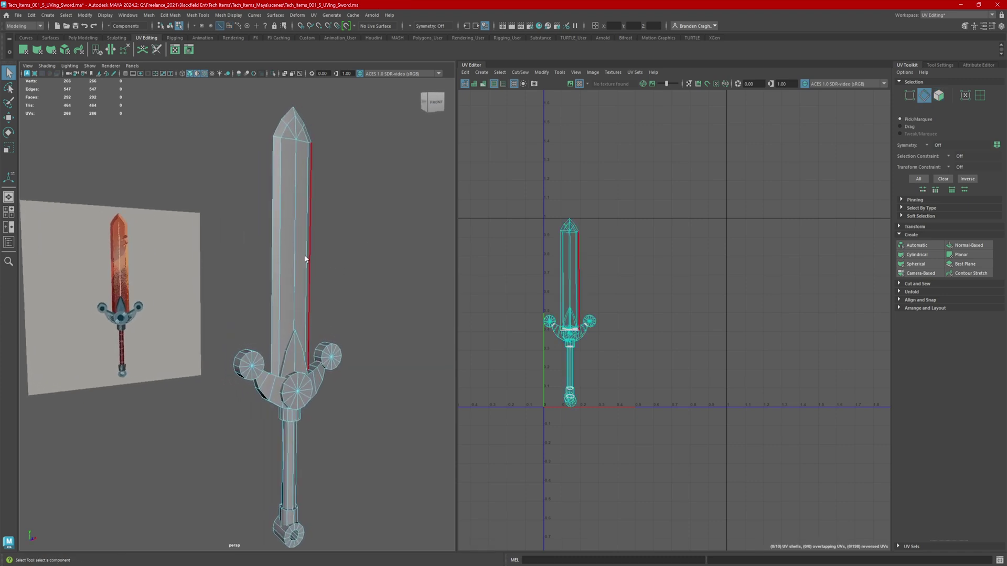
{"action": "double_click", "coordinate": [271, 269]}
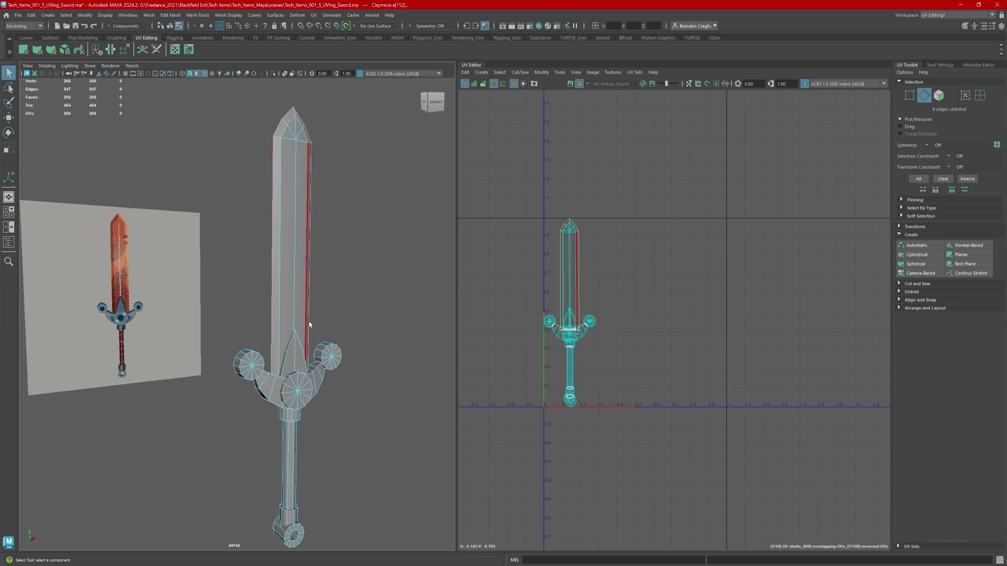
{"action": "left_click_drag", "start_coordinate": [308, 330], "coordinate": [340, 257], "text": "alt"}
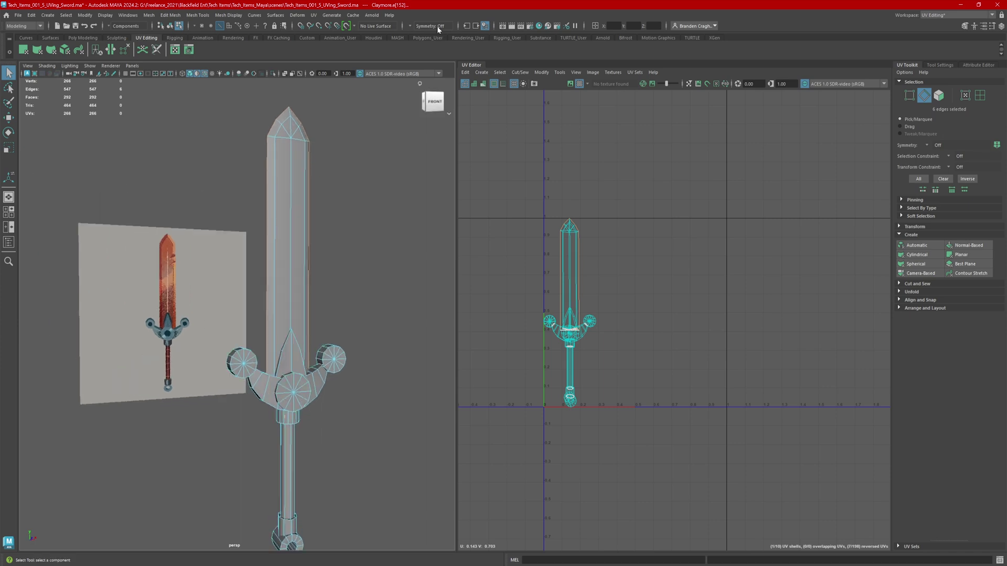
Turn on Object X symmetry and examine the mirrored edges along both sides of the blade.
{"action": "left_click", "coordinate": [416, 26]}
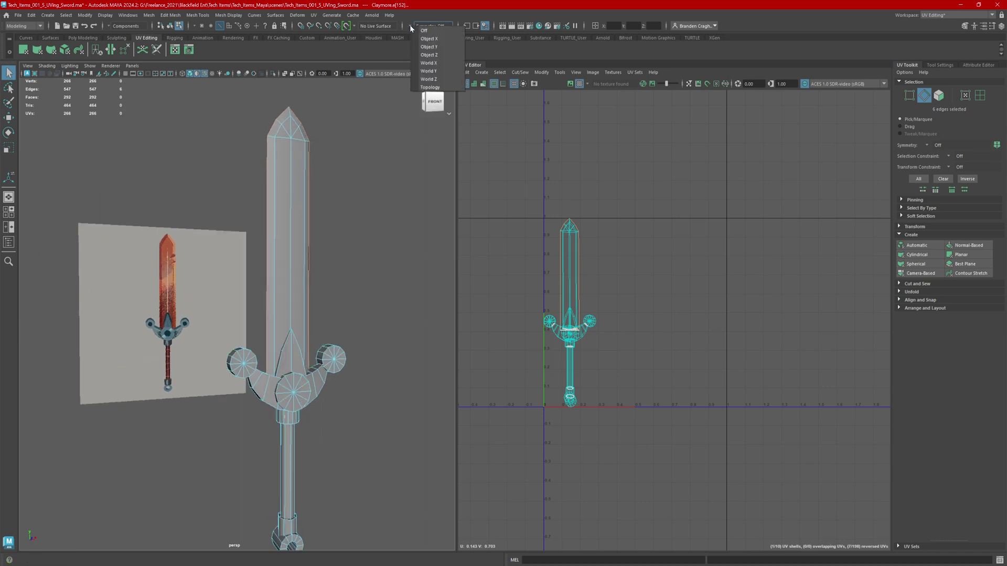
{"action": "left_click", "coordinate": [437, 39]}
{"action": "left_click_drag", "start_coordinate": [389, 202], "coordinate": [309, 211], "text": "alt"}
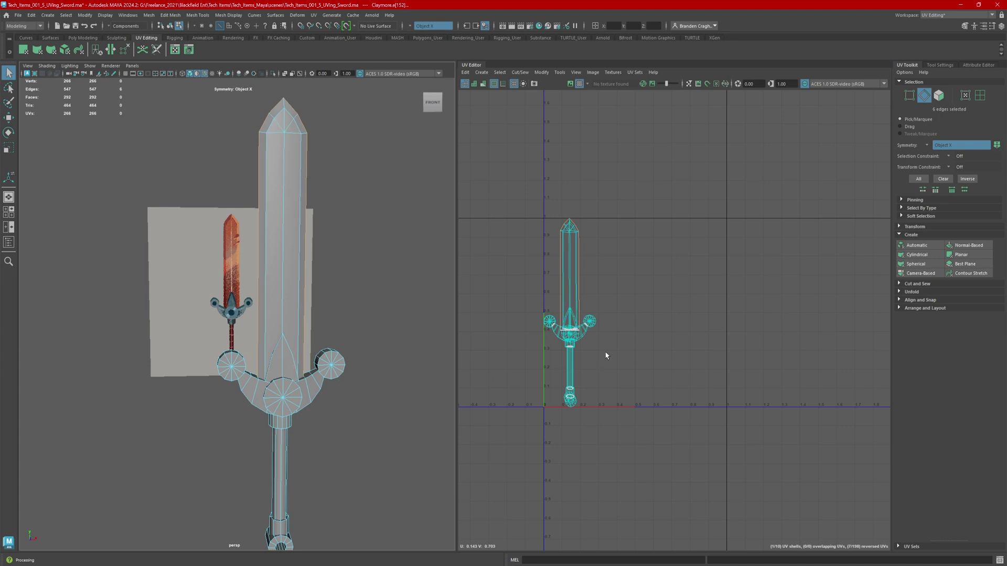
{"action": "left_click", "coordinate": [297, 355]}
{"action": "left_click_drag", "start_coordinate": [296, 356], "coordinate": [301, 355], "text": "alt"}
{"action": "middle_click_drag", "start_coordinate": [290, 319], "coordinate": [288, 352], "text": "alt"}
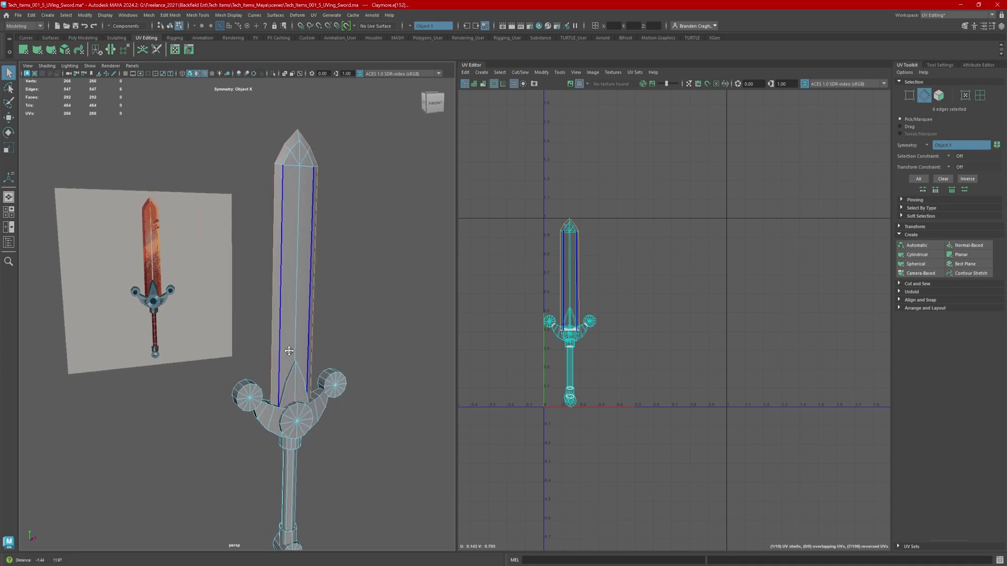
{"action": "scroll", "coordinate": [288, 351], "scroll_direction": "up", "scroll_amount": 3}
{"action": "left_click_drag", "start_coordinate": [270, 350], "coordinate": [291, 349], "text": "alt"}
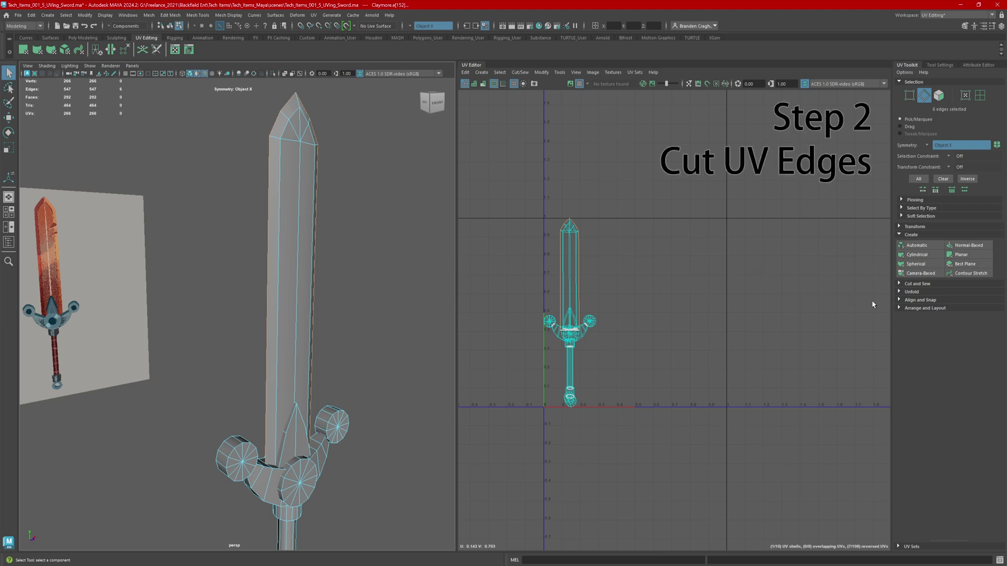
Cut the UVs along the selected edge loop of the blade.
{"action": "left_click", "coordinate": [899, 285]}
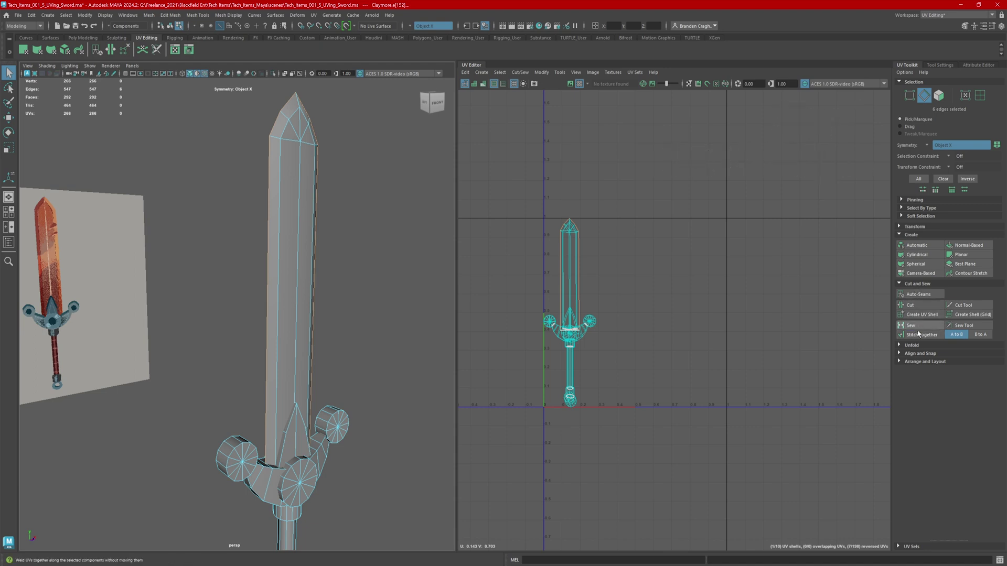
{"action": "left_click", "coordinate": [900, 285]}
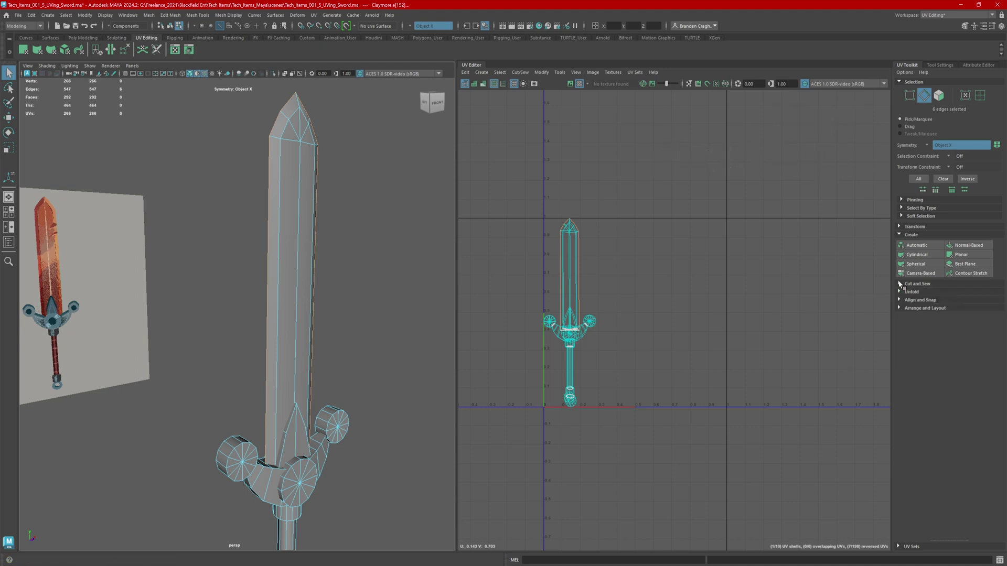
{"action": "right_click", "coordinate": [661, 300], "text": "shift"}
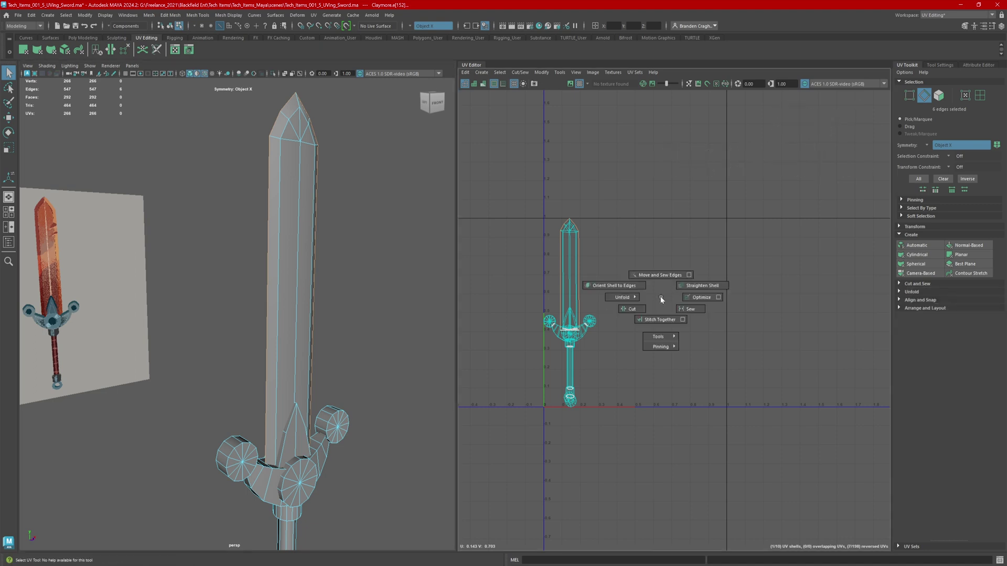
{"action": "left_click", "coordinate": [629, 312]}
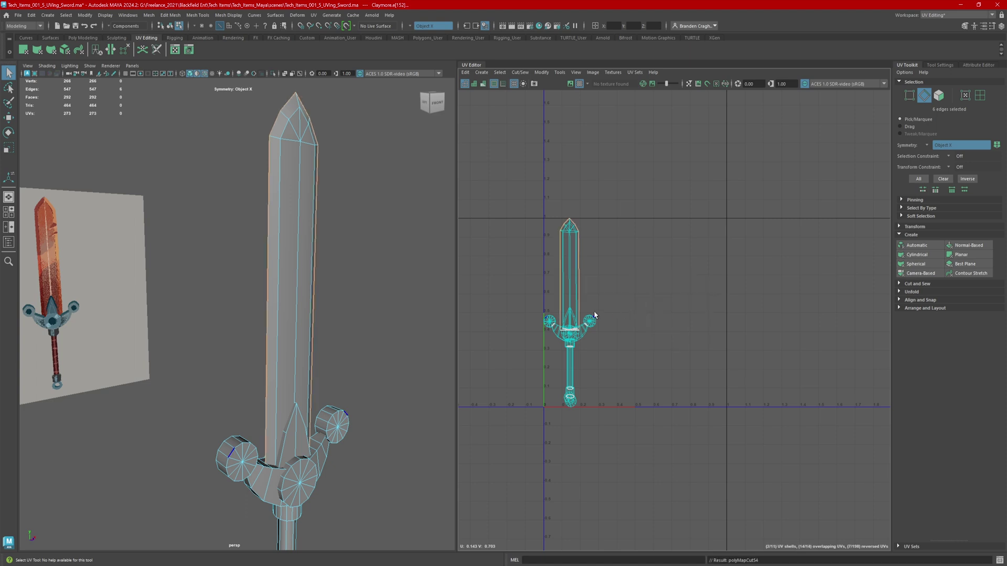
Select the blade's two UV shells and unfold them.
{"action": "right_click", "coordinate": [627, 280]}
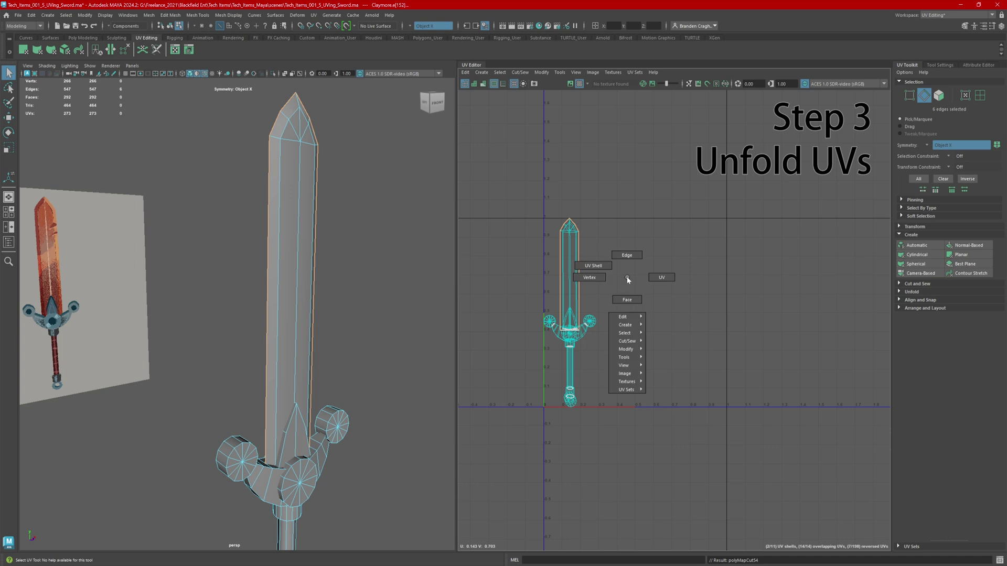
{"action": "left_click", "coordinate": [591, 266]}
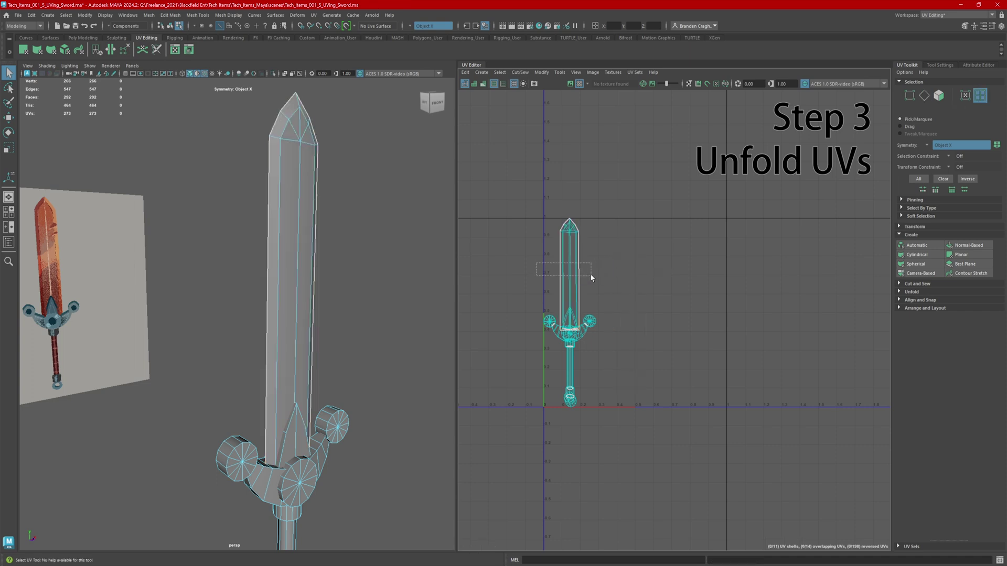
{"action": "left_click", "coordinate": [900, 292]}
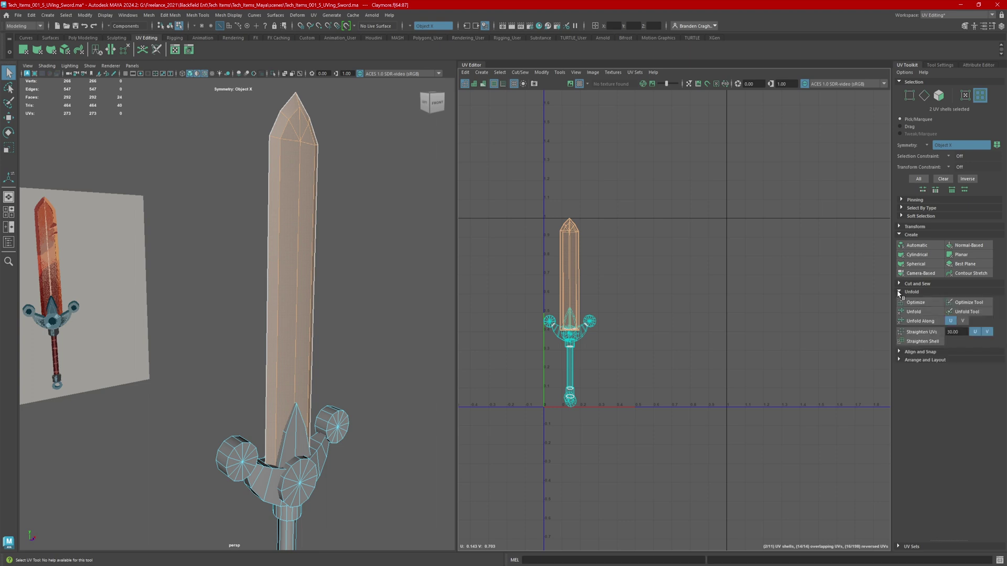
{"action": "left_click", "coordinate": [919, 312]}
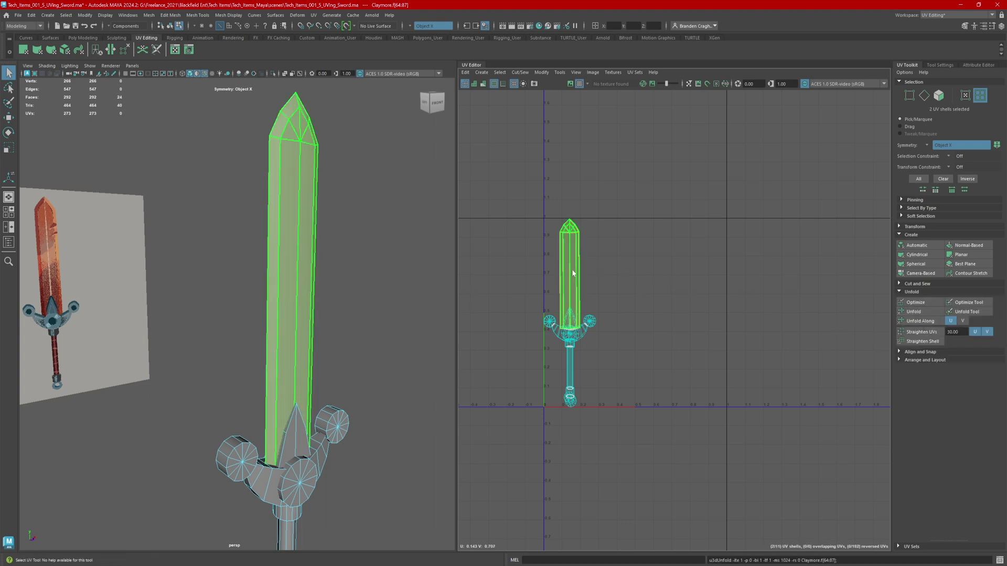
Move the blade's two UV shells clear of the remaining sword UVs and place them side by side.
{"action": "right_click_drag", "start_coordinate": [572, 273], "coordinate": [536, 259]}
{"action": "left_click_drag", "start_coordinate": [540, 254], "coordinate": [667, 279]}
{"action": "key", "text": "w"}
{"action": "left_click", "coordinate": [639, 253]}
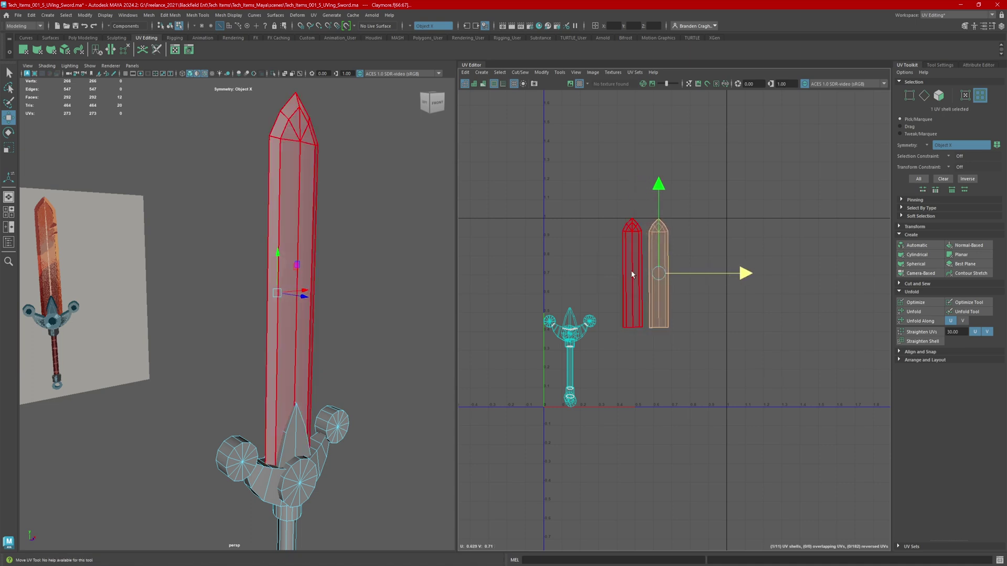
Cut the UVs along the side edges of the pointed spike at the base of the blade.
{"action": "scroll", "coordinate": [660, 262], "scroll_direction": "up", "scroll_amount": 3}
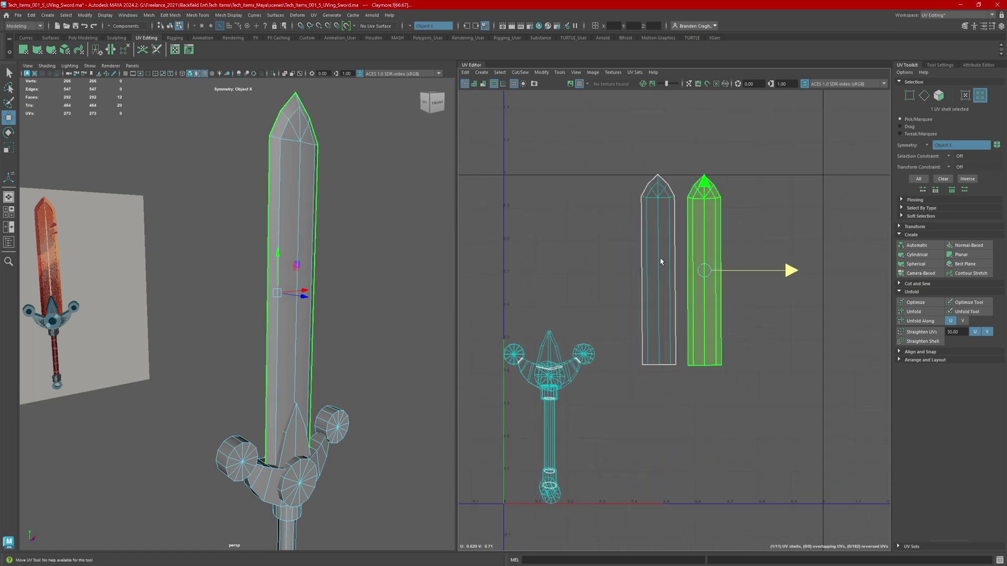
{"action": "left_click_drag", "start_coordinate": [403, 341], "coordinate": [395, 332], "text": "alt"}
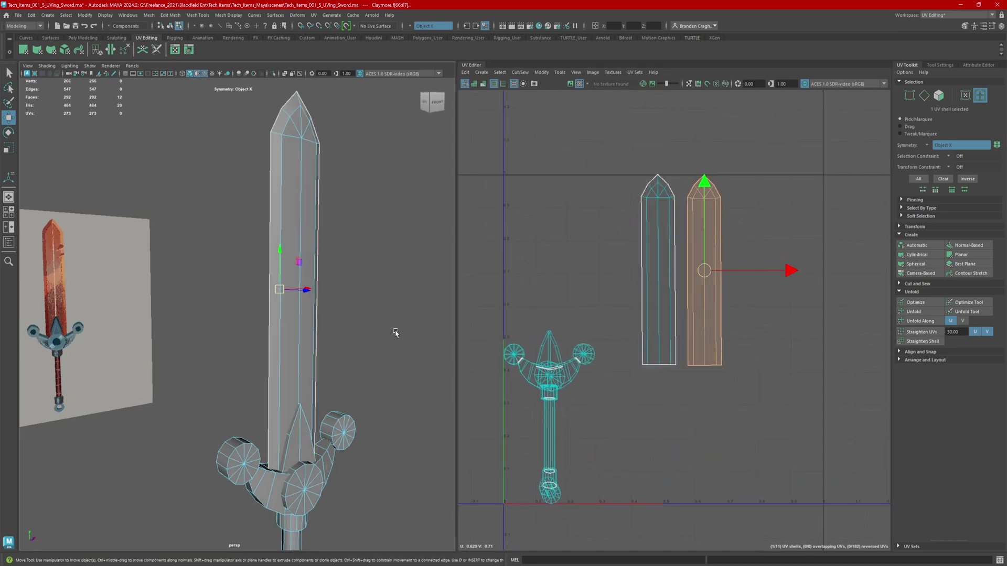
{"action": "scroll", "coordinate": [353, 363], "scroll_direction": "up", "scroll_amount": 5}
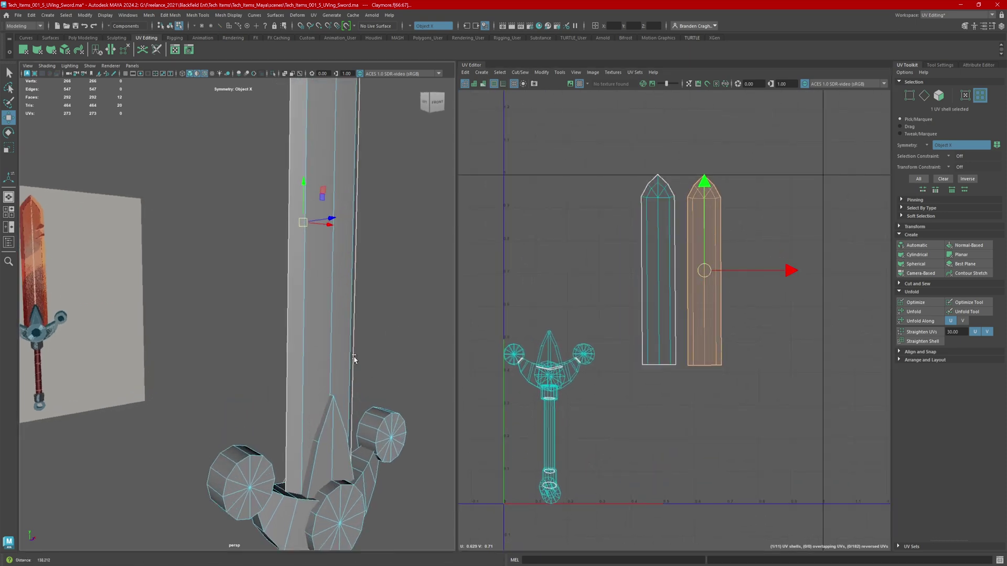
{"action": "right_click", "coordinate": [301, 322]}
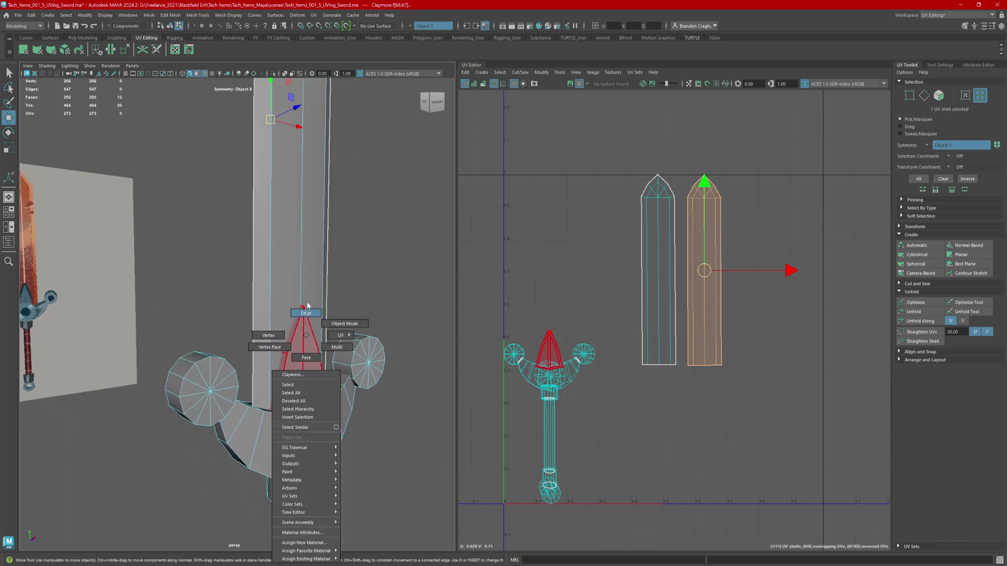
{"action": "left_click", "coordinate": [308, 307]}
{"action": "left_click", "coordinate": [291, 325]}
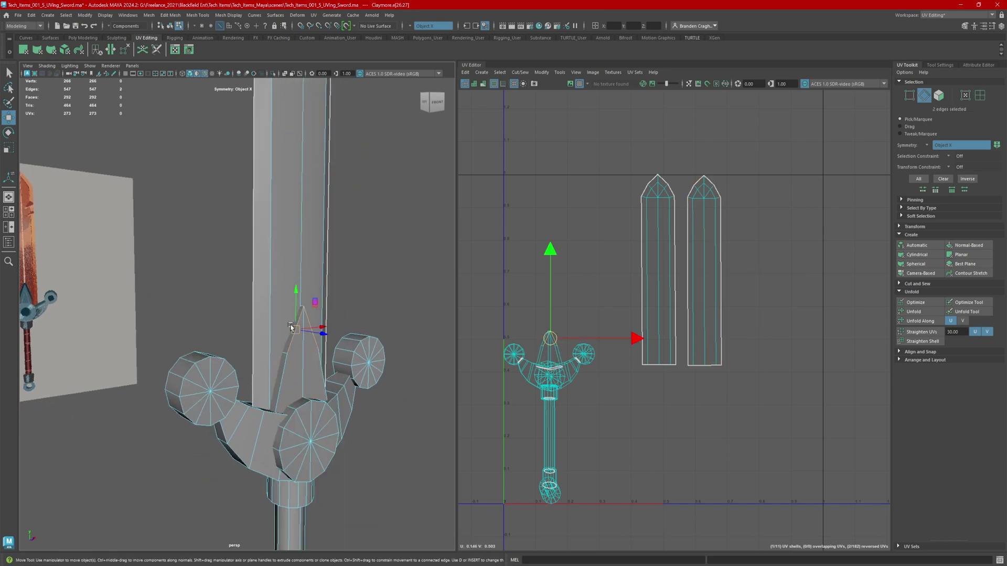
{"action": "mouse_move", "coordinate": [291, 325]}
{"action": "left_mouse_down", "text": "alt"}
{"action": "mouse_move", "coordinate": [272, 357]}
{"action": "mouse_move", "coordinate": [276, 323]}
{"action": "left_mouse_up", "text": "alt"}
{"action": "left_click", "coordinate": [269, 373], "text": "shift"}
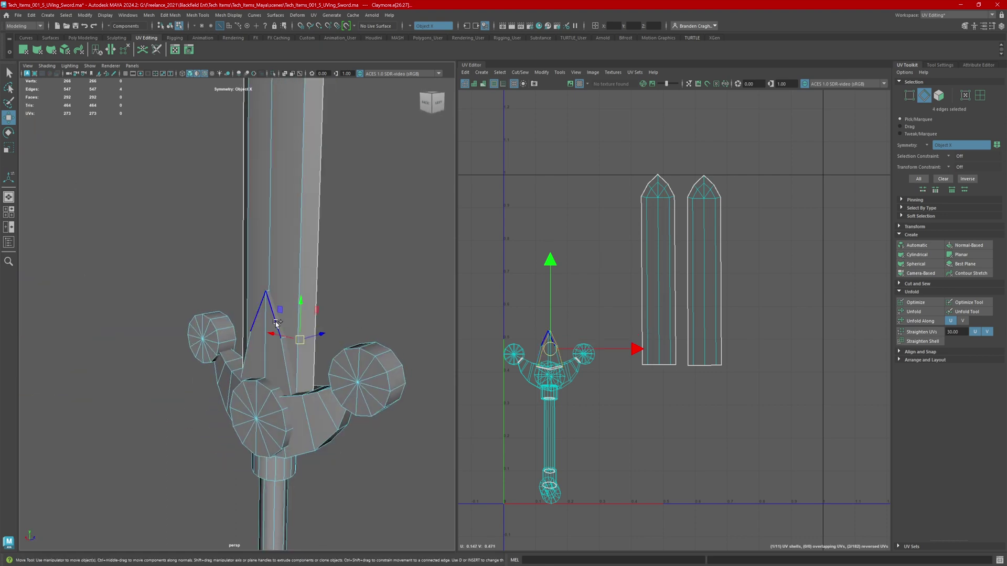
{"action": "left_click", "coordinate": [276, 322], "text": "shift"}
{"action": "left_click", "coordinate": [285, 369], "text": "shift"}
{"action": "left_click_drag", "start_coordinate": [318, 386], "coordinate": [285, 377], "text": "alt"}
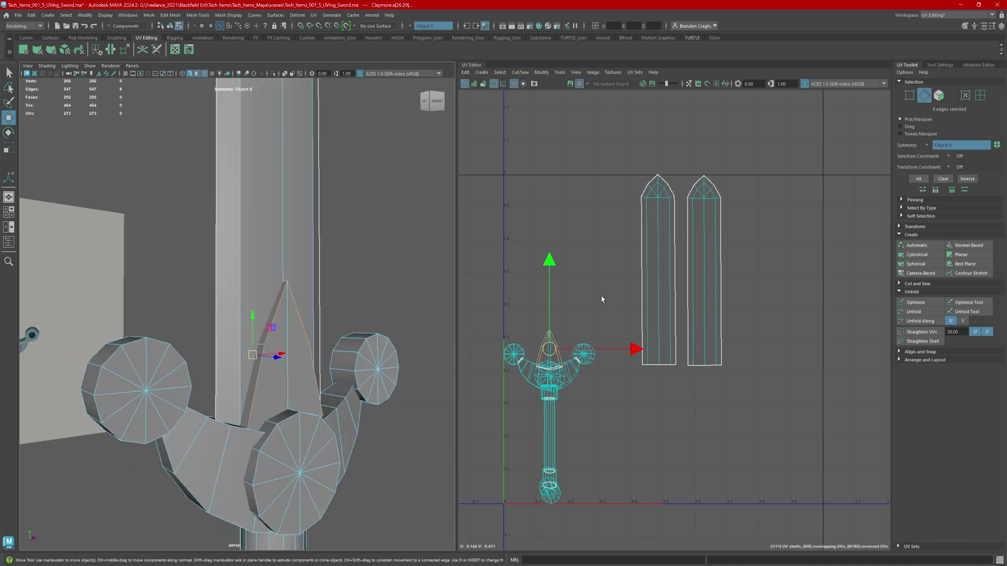
{"action": "right_click_drag", "start_coordinate": [597, 309], "coordinate": [574, 319], "text": "shift"}
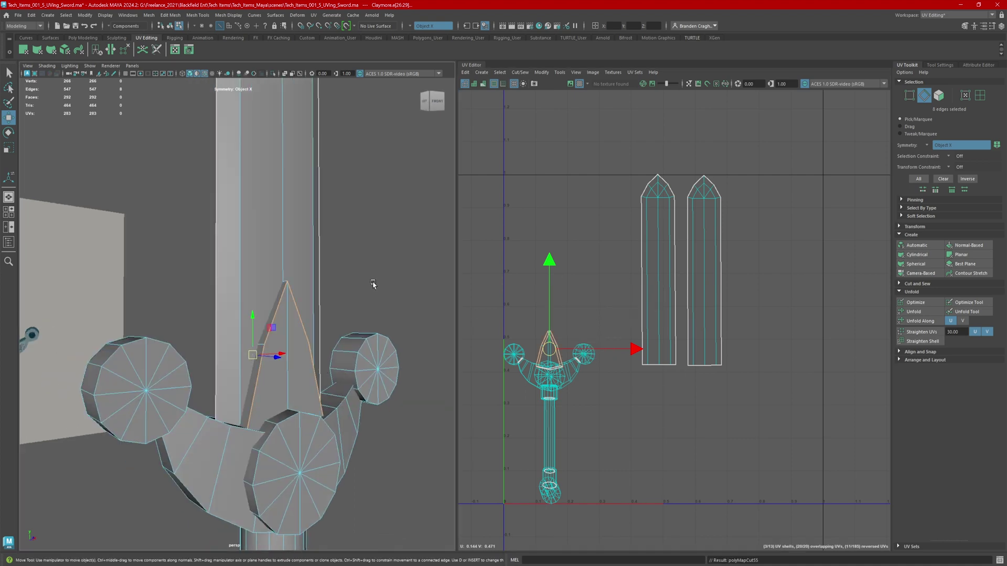
{"action": "right_click_drag", "start_coordinate": [373, 286], "coordinate": [374, 284], "text": "shift"}
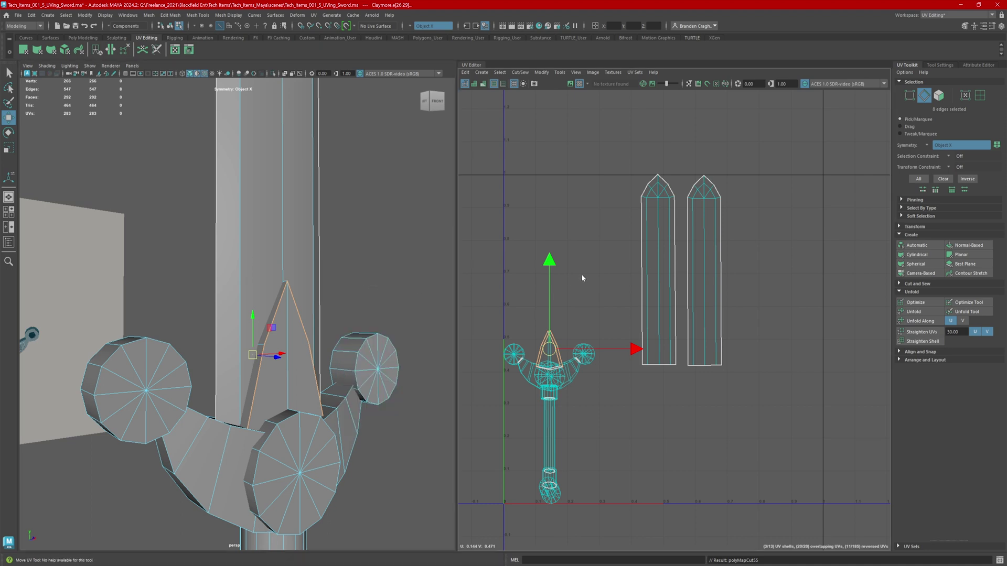
{"action": "right_click_drag", "start_coordinate": [581, 274], "coordinate": [576, 281], "text": "shift"}
Select the spike's UV shells, move them above the crossguard UVs and unfold them.
{"action": "right_click_drag", "start_coordinate": [593, 309], "coordinate": [562, 297]}
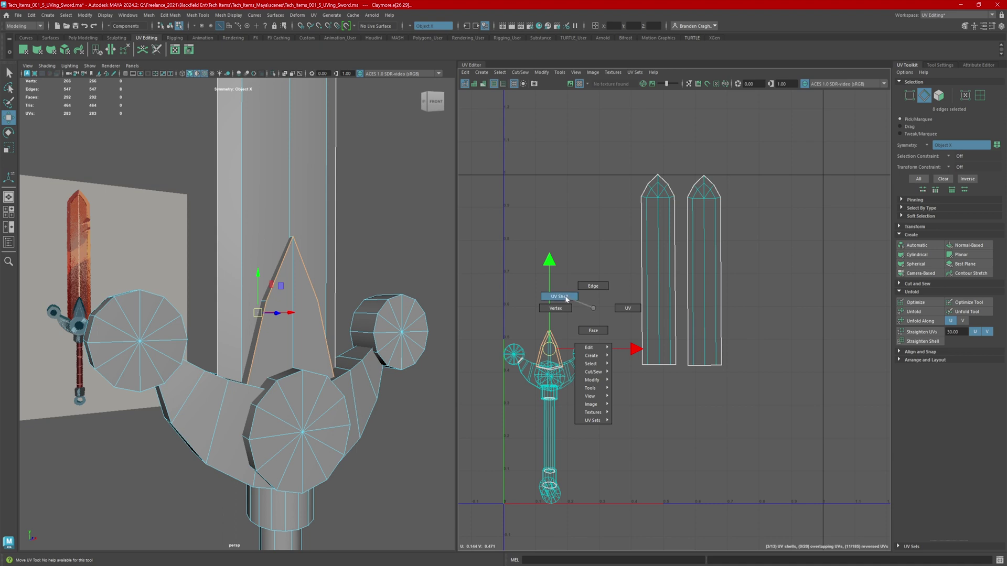
{"action": "left_click_drag", "start_coordinate": [535, 332], "coordinate": [555, 293]}
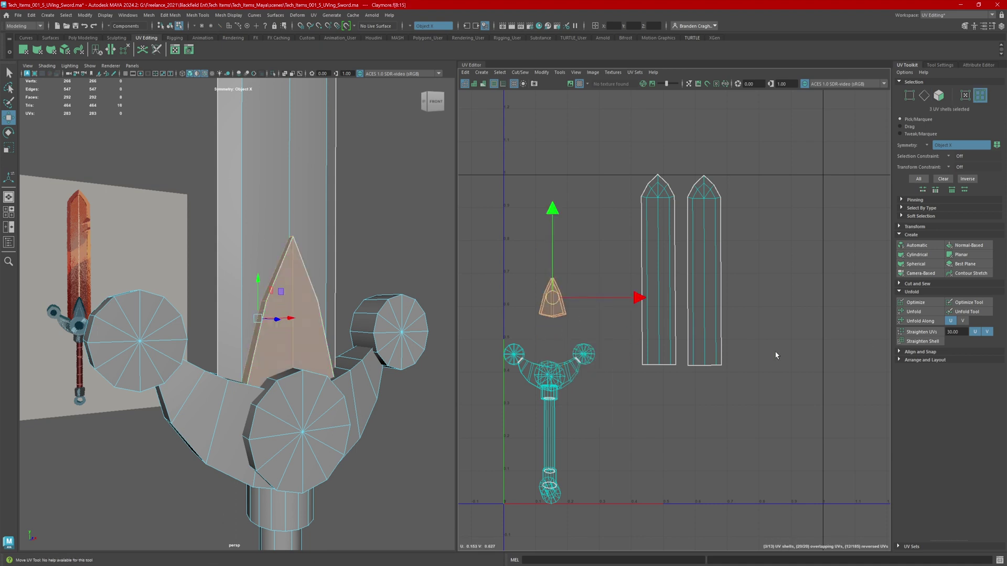
{"action": "left_click", "coordinate": [915, 311]}
Cut the UVs around the rim edges of the crossguard's central disc and along one edge across its side wall.
{"action": "right_click_drag", "start_coordinate": [362, 286], "coordinate": [362, 268]}
{"action": "left_click", "coordinate": [289, 376]}
{"action": "double_click", "coordinate": [289, 377]}
{"action": "left_click_drag", "start_coordinate": [289, 376], "coordinate": [299, 320], "text": "alt"}
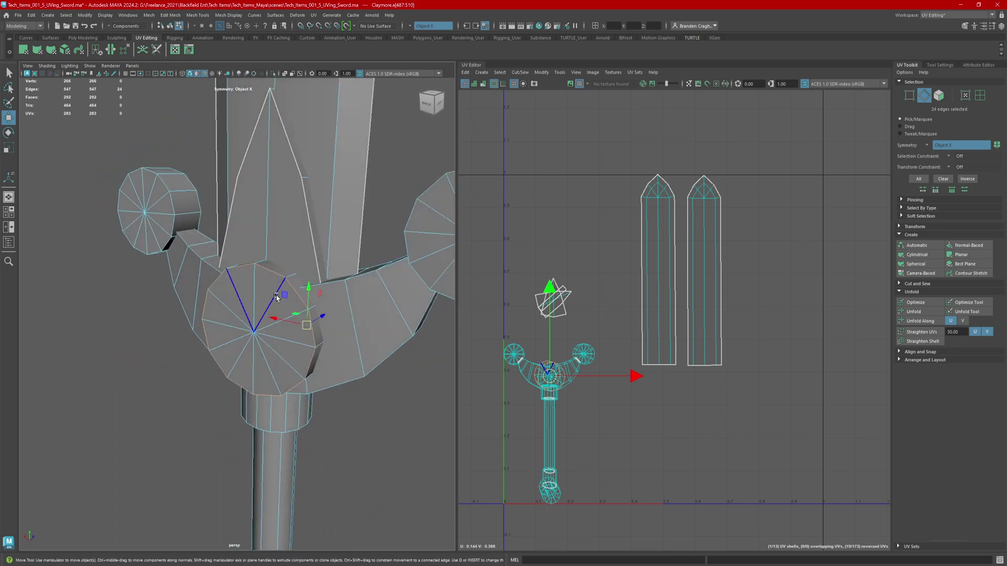
{"action": "left_click_drag", "start_coordinate": [325, 357], "coordinate": [265, 351], "text": "alt"}
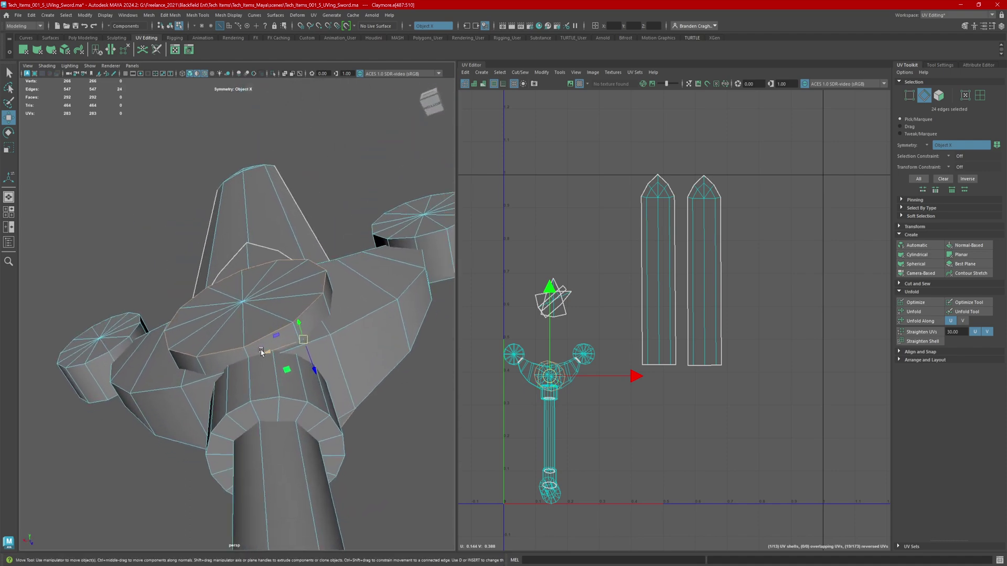
{"action": "left_click", "coordinate": [246, 352], "text": "shift"}
{"action": "left_click_drag", "start_coordinate": [325, 347], "coordinate": [339, 379], "text": "alt"}
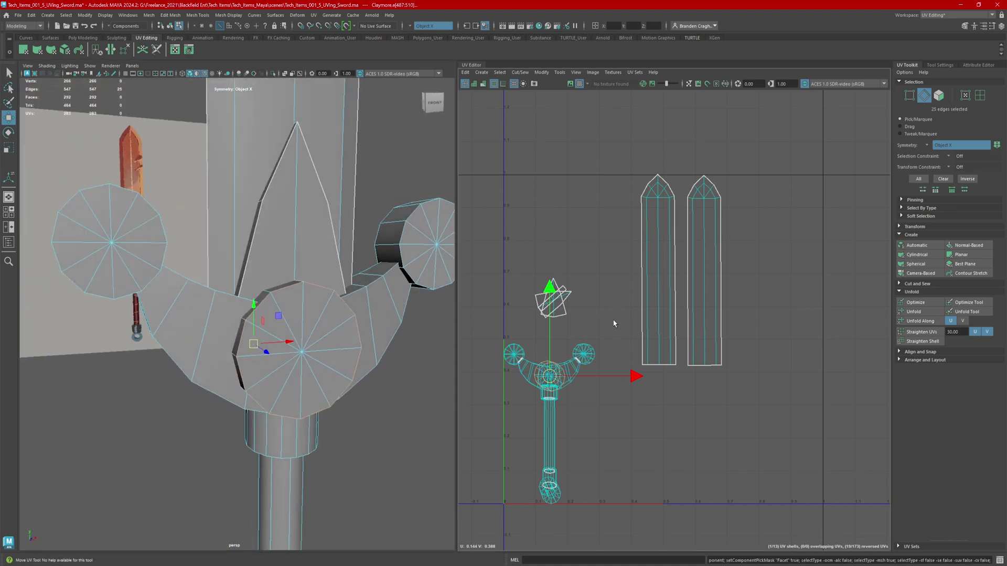
{"action": "right_click_drag", "start_coordinate": [613, 324], "coordinate": [544, 366], "text": "shift"}
Move the central disc's UV shells clear of the crossguard UVs and unfold them.
{"action": "left_click", "coordinate": [546, 369]}
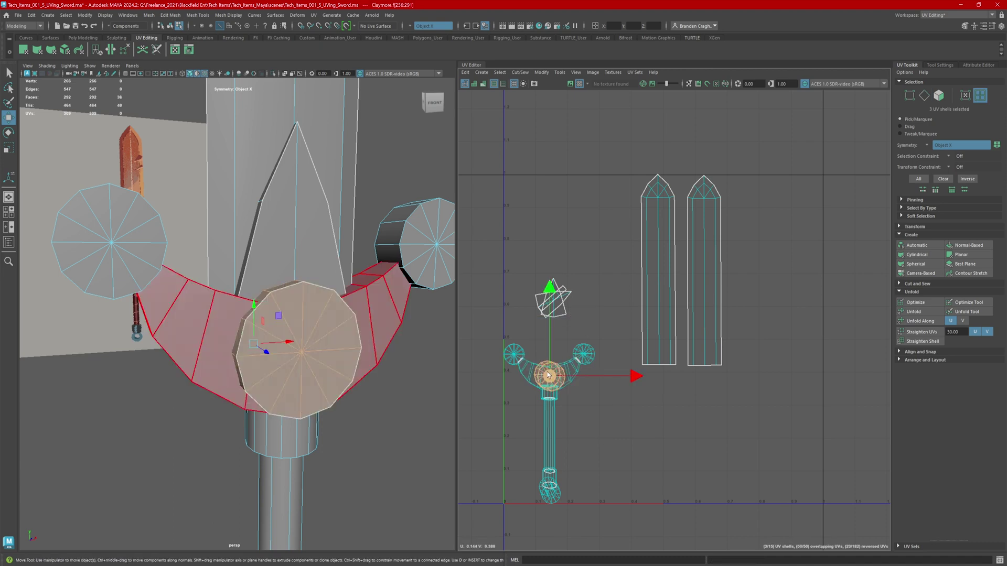
{"action": "left_click_drag", "start_coordinate": [550, 375], "coordinate": [576, 327]}
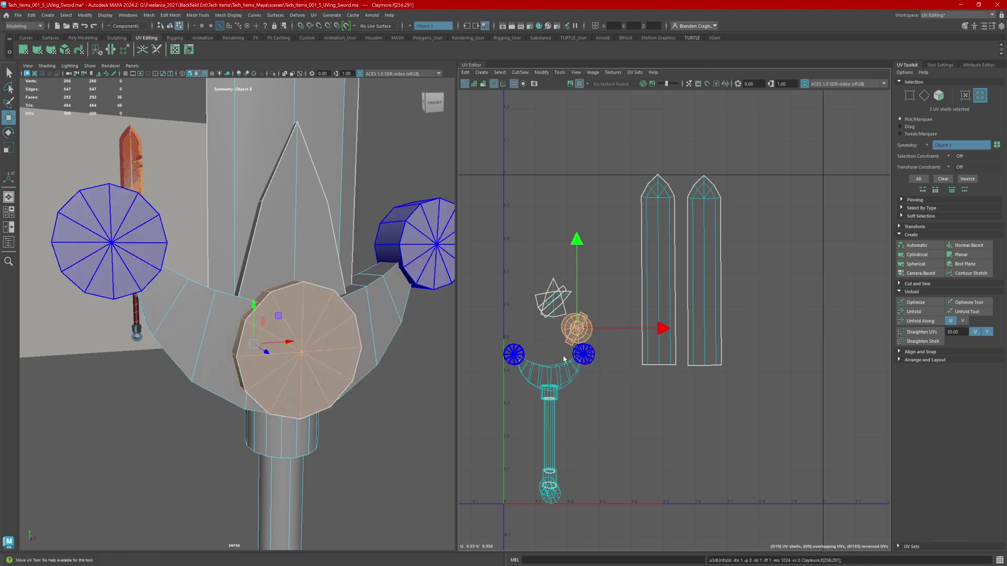
Cut the UVs along the crossguard's outline, around the rims of its end discs and along additional seam edges.
{"action": "left_click_drag", "start_coordinate": [288, 359], "coordinate": [264, 297], "text": "alt"}
{"action": "right_click_drag", "start_coordinate": [264, 297], "coordinate": [262, 271]}
{"action": "left_click_drag", "start_coordinate": [267, 247], "coordinate": [299, 231], "text": "alt"}
{"action": "double_click", "coordinate": [177, 286]}
{"action": "double_click", "coordinate": [299, 232], "text": "shift"}
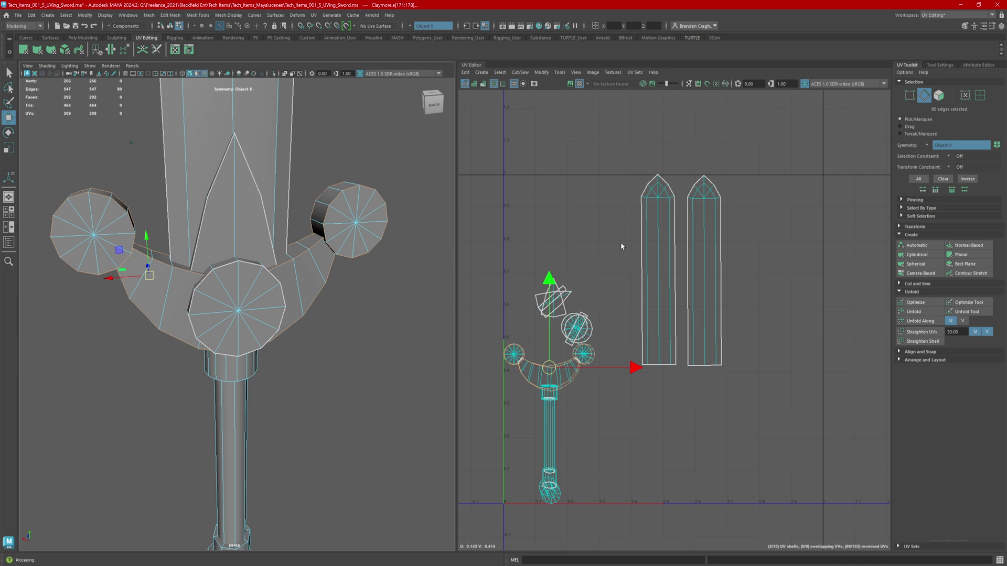
{"action": "right_click_drag", "start_coordinate": [610, 240], "coordinate": [579, 254], "text": "shift"}
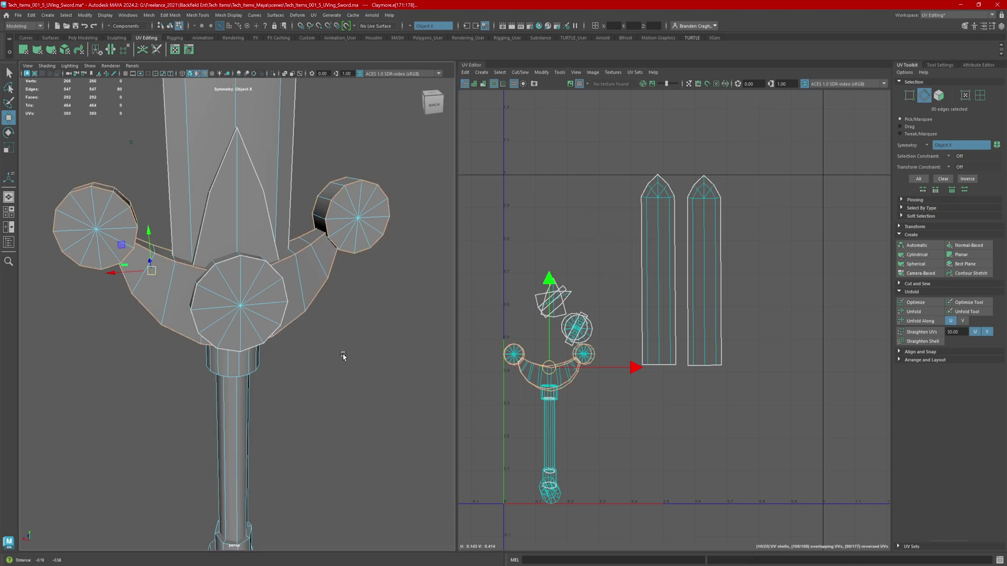
{"action": "left_click_drag", "start_coordinate": [342, 353], "coordinate": [202, 251], "text": "alt"}
{"action": "double_click", "coordinate": [266, 271]}
{"action": "left_click", "coordinate": [201, 250], "text": "shift"}
{"action": "right_click_drag", "start_coordinate": [583, 256], "coordinate": [553, 269], "text": "shift"}
Select the seam edges on the handle's collar, grip and pommel sleeve.
{"action": "middle_click_drag", "start_coordinate": [241, 341], "coordinate": [305, 218], "text": "alt"}
{"action": "scroll", "coordinate": [304, 218], "scroll_direction": "down", "scroll_amount": 3}
{"action": "left_click_drag", "start_coordinate": [296, 251], "coordinate": [304, 354], "text": "alt"}
{"action": "double_click", "coordinate": [252, 355]}
{"action": "left_click", "coordinate": [231, 299], "text": "shift"}
{"action": "scroll", "coordinate": [256, 314], "scroll_direction": "down", "scroll_amount": 3}
{"action": "mouse_move", "coordinate": [262, 325]}
{"action": "left_mouse_down", "text": "alt"}
{"action": "mouse_move", "coordinate": [281, 353]}
{"action": "mouse_move", "coordinate": [250, 335]}
{"action": "mouse_move", "coordinate": [267, 315]}
{"action": "mouse_move", "coordinate": [275, 339]}
{"action": "left_mouse_up", "text": "alt"}
{"action": "scroll", "coordinate": [267, 315], "scroll_direction": "up", "scroll_amount": 3}
{"action": "left_click", "coordinate": [229, 398], "text": "shift"}
{"action": "left_click_drag", "start_coordinate": [273, 393], "coordinate": [244, 386], "text": "alt"}
{"action": "middle_click_drag", "start_coordinate": [249, 407], "coordinate": [301, 325], "text": "alt"}
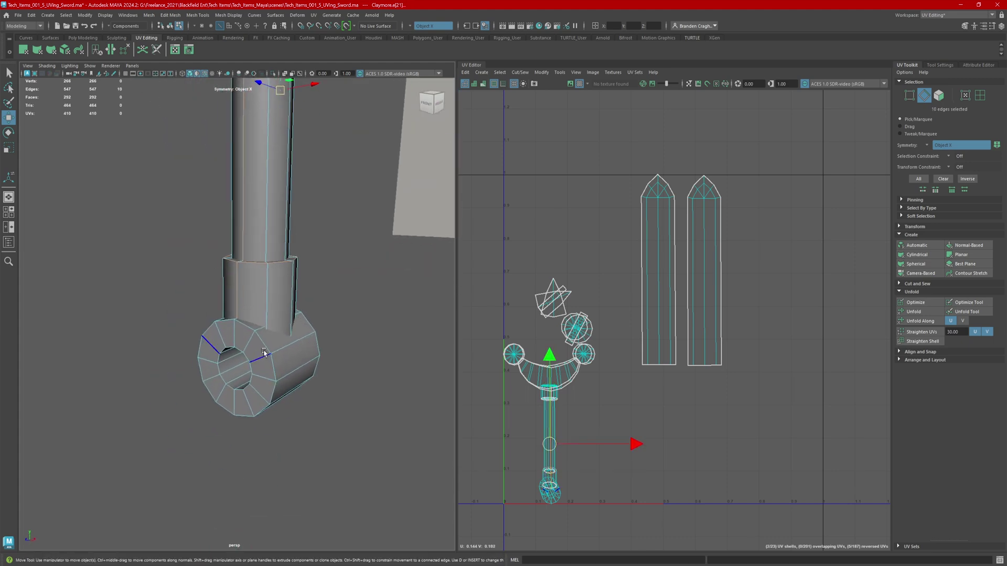
Add the pommel ring's rim loops and remaining seam edges to the selection and cut the UVs along them.
{"action": "double_click", "coordinate": [264, 342], "text": "shift"}
{"action": "left_click_drag", "start_coordinate": [238, 351], "coordinate": [278, 345], "text": "alt"}
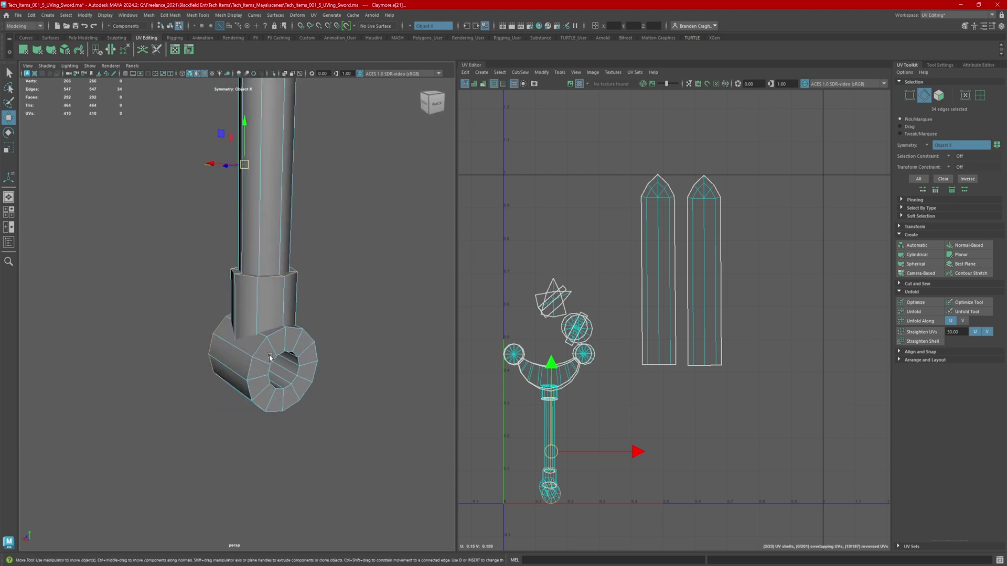
{"action": "double_click", "coordinate": [278, 345], "text": "shift"}
{"action": "left_click_drag", "start_coordinate": [295, 384], "coordinate": [385, 377], "text": "alt"}
{"action": "left_click", "coordinate": [250, 313], "text": "shift"}
{"action": "left_click", "coordinate": [246, 359], "text": "shift"}
{"action": "middle_click_drag", "start_coordinate": [292, 225], "coordinate": [291, 346], "text": "alt"}
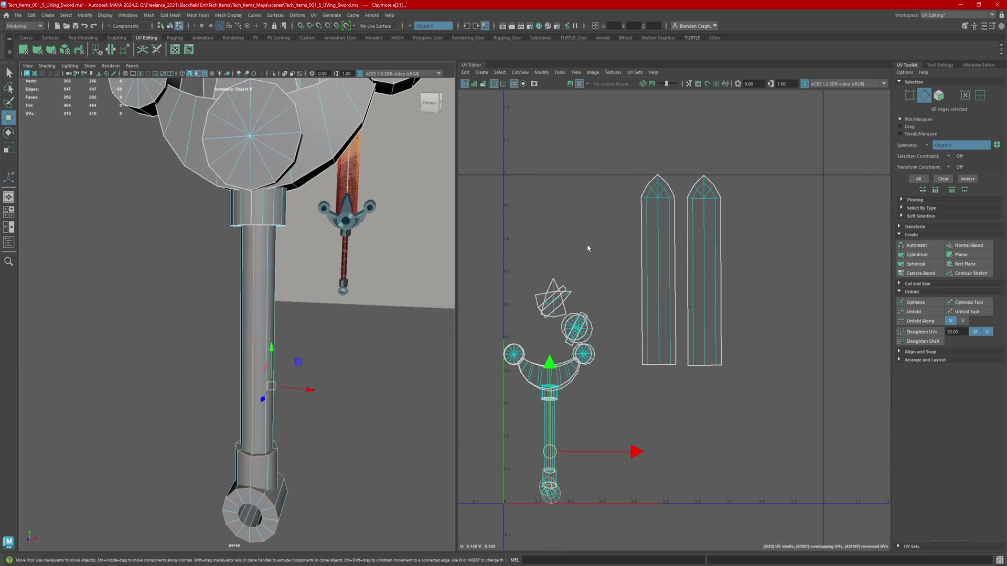
{"action": "right_click_drag", "start_coordinate": [588, 248], "coordinate": [558, 263], "text": "shift"}
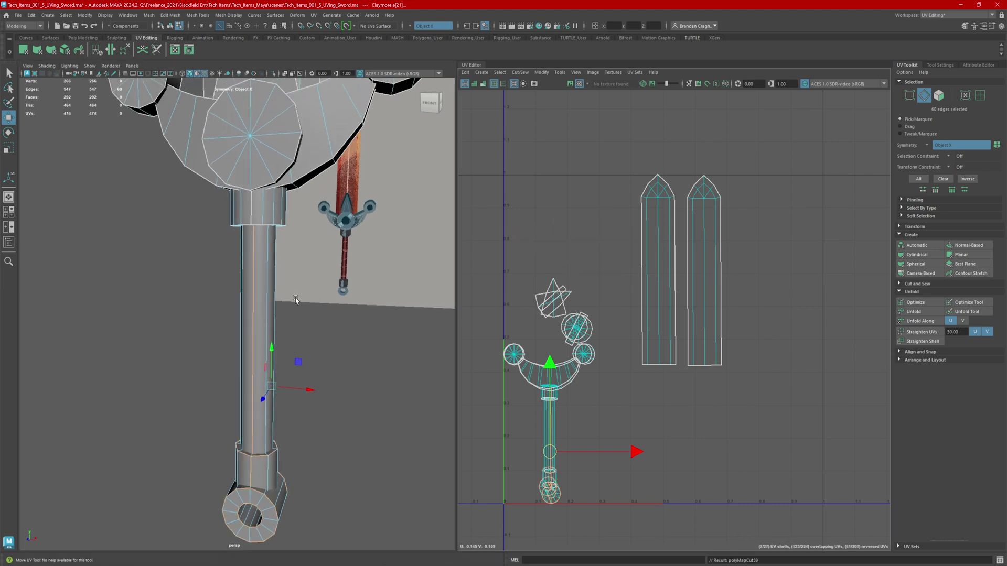
Select all the sword's UV shells, unfold them and lay them out within the UV tile.
{"action": "left_click_drag", "start_coordinate": [295, 300], "coordinate": [286, 296], "text": "alt"}
{"action": "scroll", "coordinate": [283, 294], "scroll_direction": "down", "scroll_amount": 3}
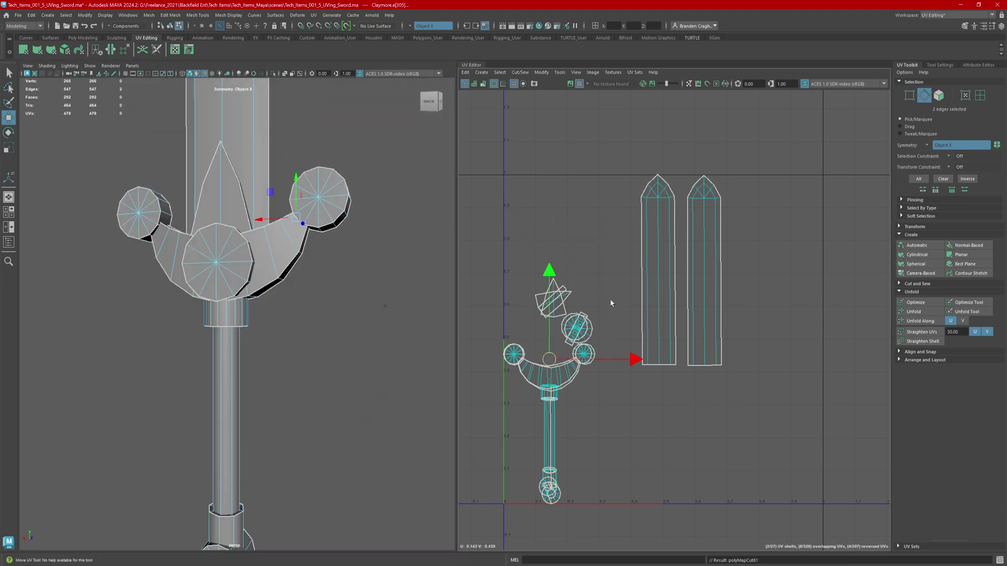
{"action": "right_click_drag", "start_coordinate": [619, 287], "coordinate": [583, 271]}
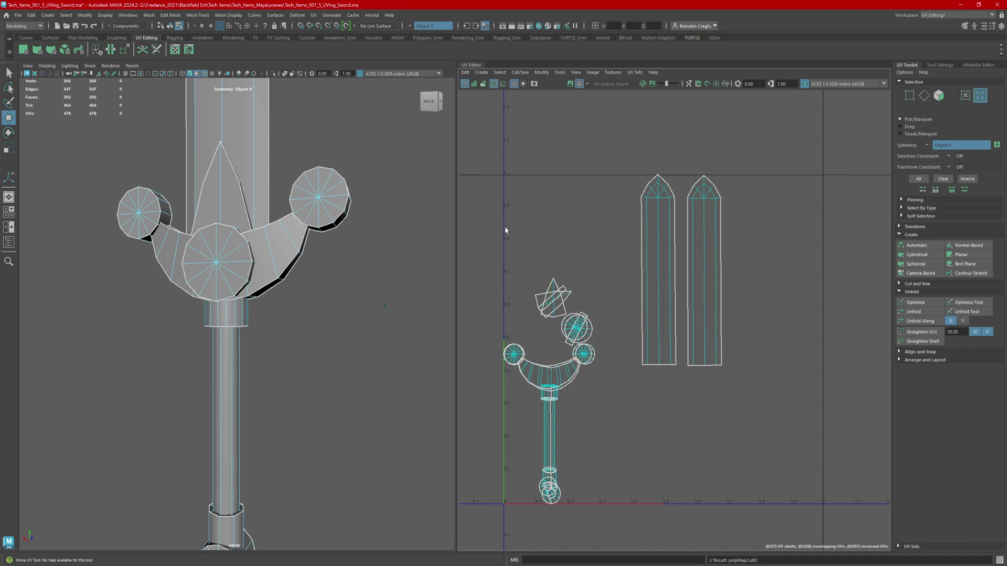
{"action": "left_click_drag", "start_coordinate": [482, 191], "coordinate": [789, 525]}
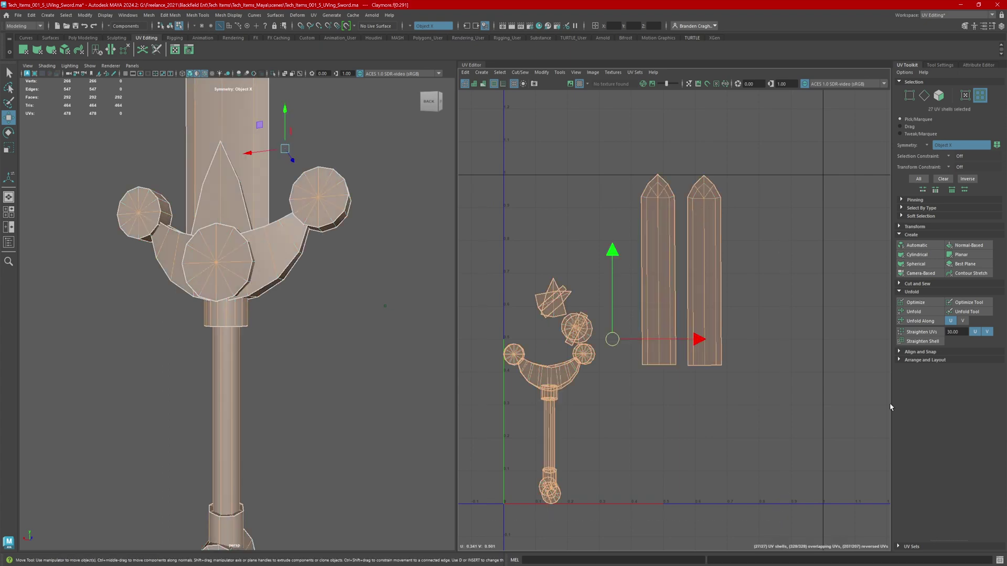
{"action": "left_click", "coordinate": [925, 315]}
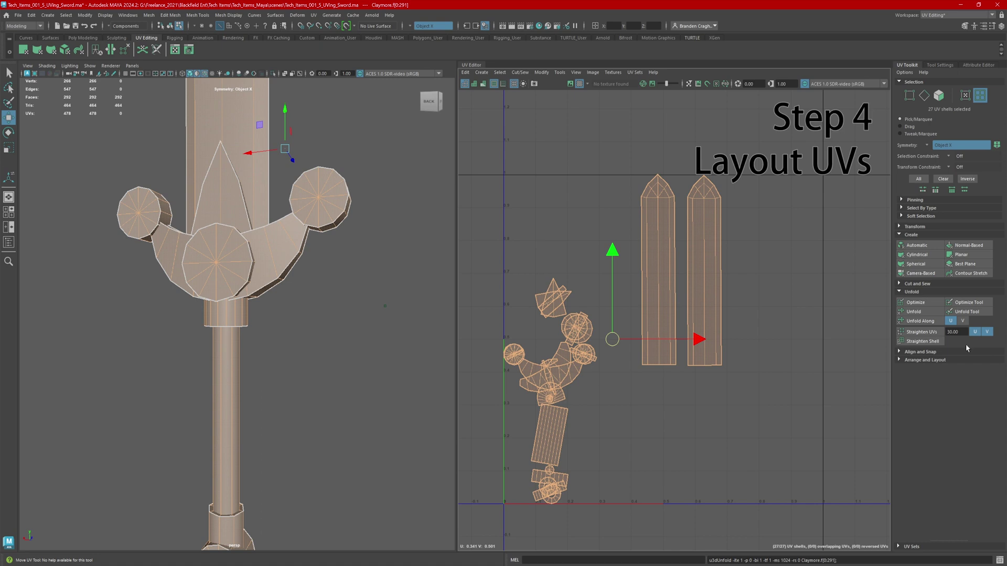
{"action": "left_click", "coordinate": [901, 361]}
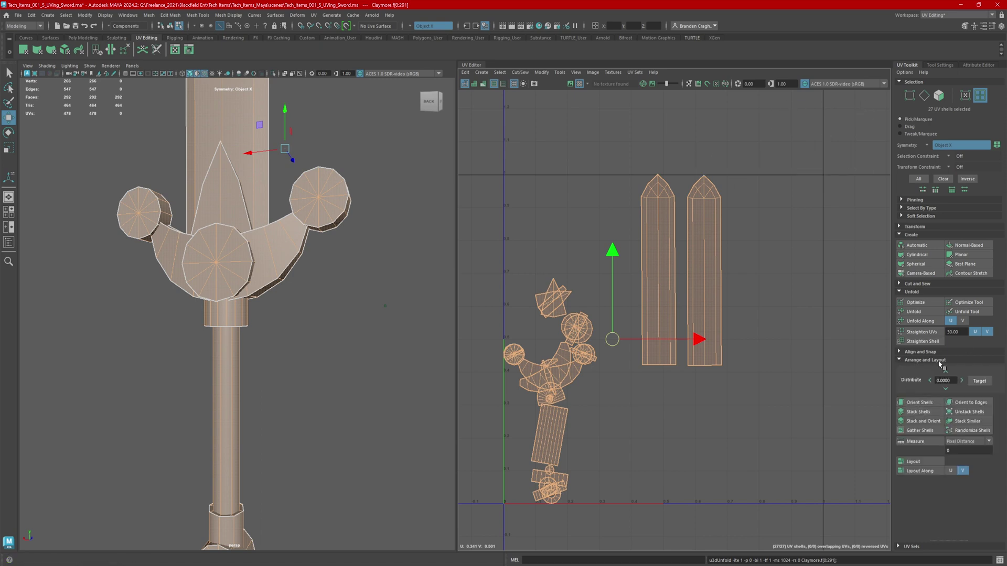
{"action": "left_click", "coordinate": [915, 460]}
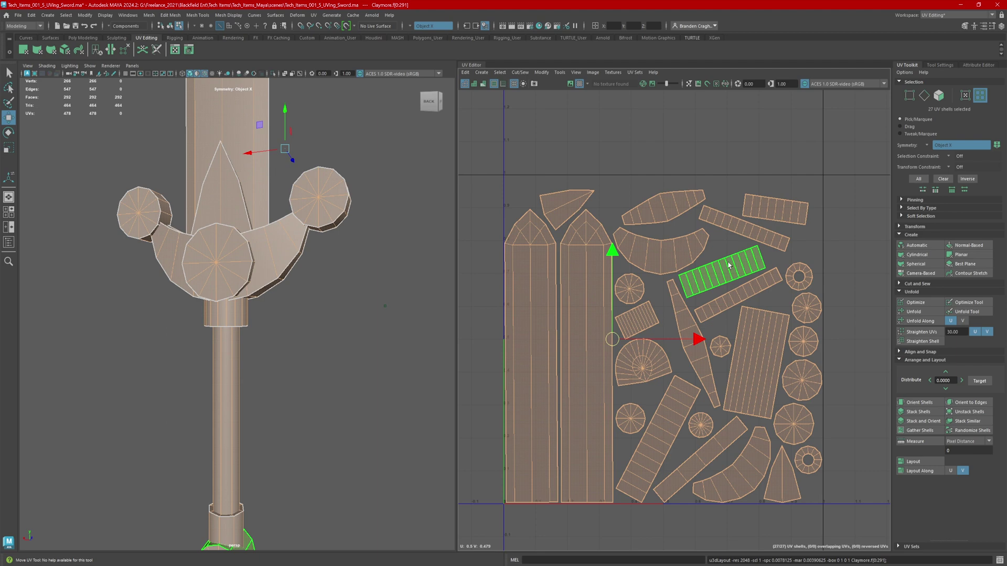
{"action": "left_click", "coordinate": [671, 203]}
{"action": "left_click", "coordinate": [574, 203], "text": "shift"}
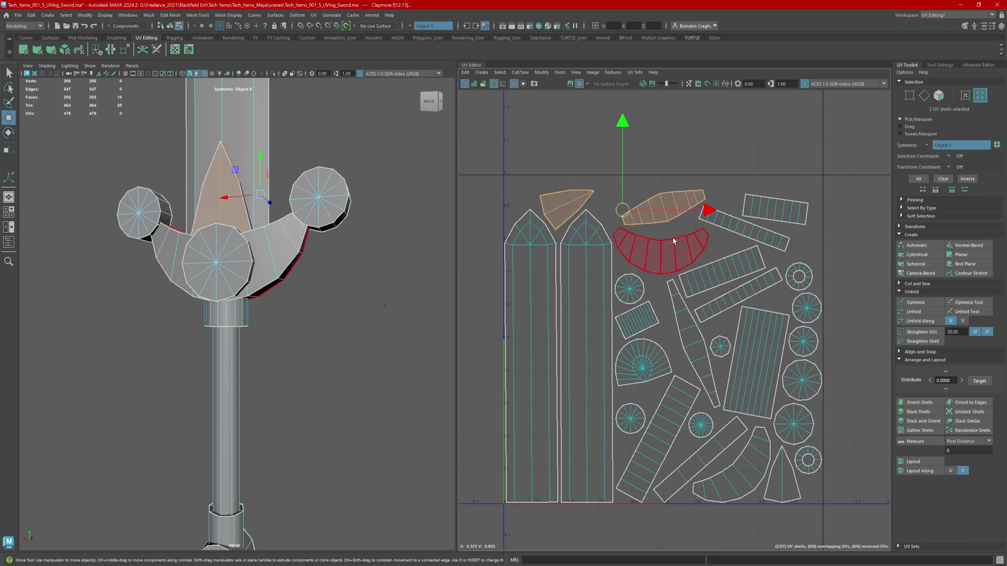
{"action": "left_click", "coordinate": [673, 255], "text": "shift"}
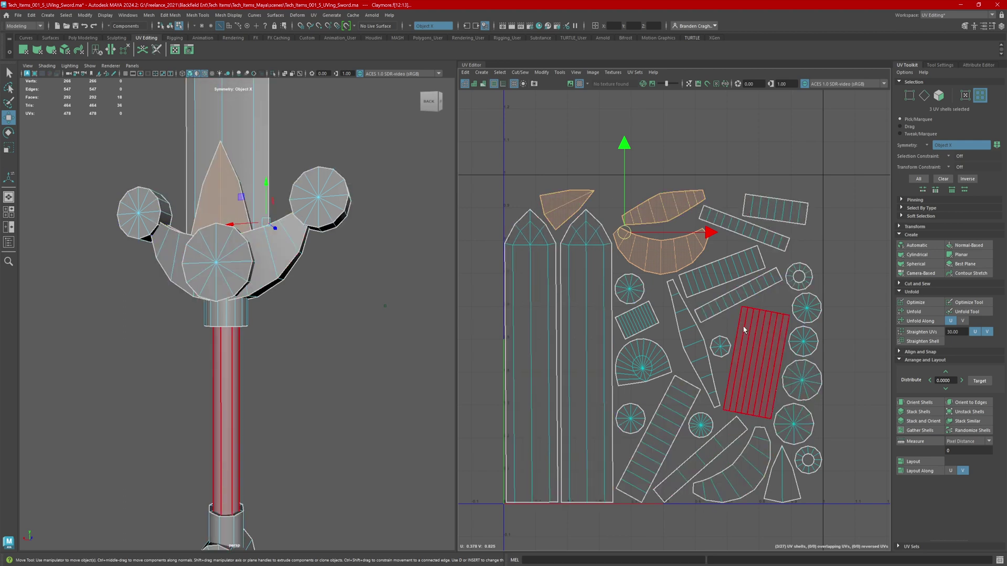
{"action": "left_click", "coordinate": [843, 240]}
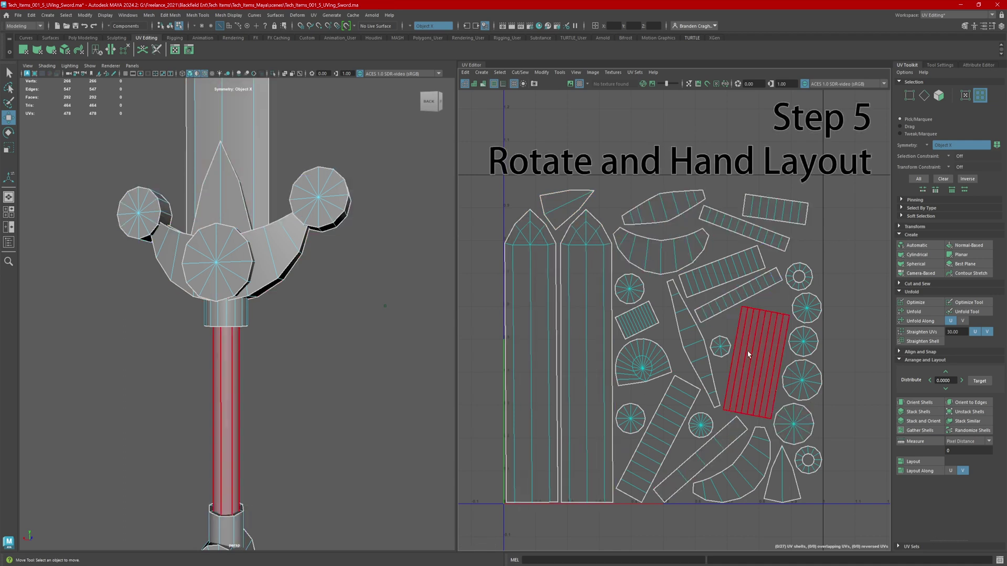
Select one crosswise edge on each tilted strip, pointed and curved UV shell in the upper and middle part of the layout.
{"action": "right_click_drag", "start_coordinate": [664, 270], "coordinate": [663, 248]}
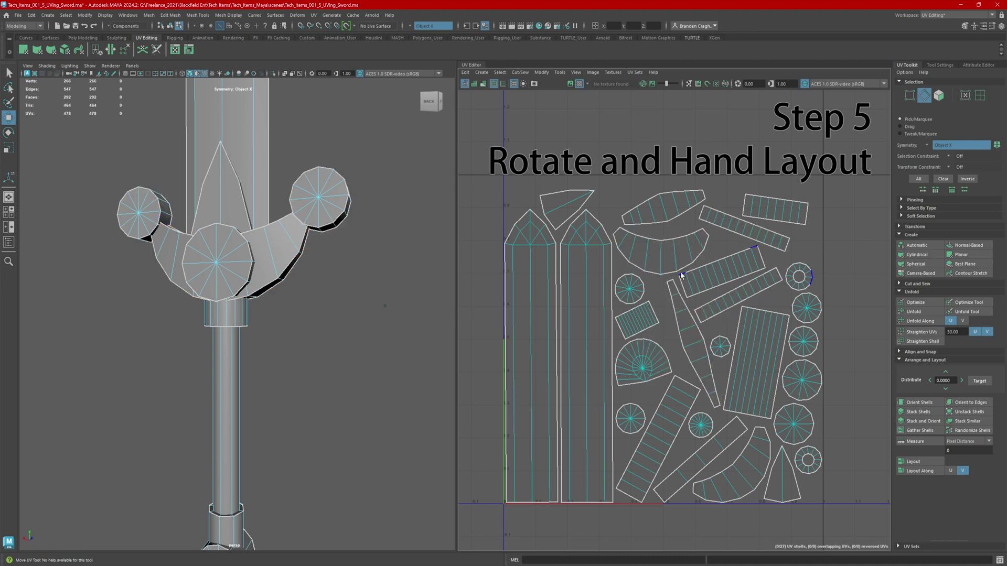
{"action": "left_click", "coordinate": [660, 258]}
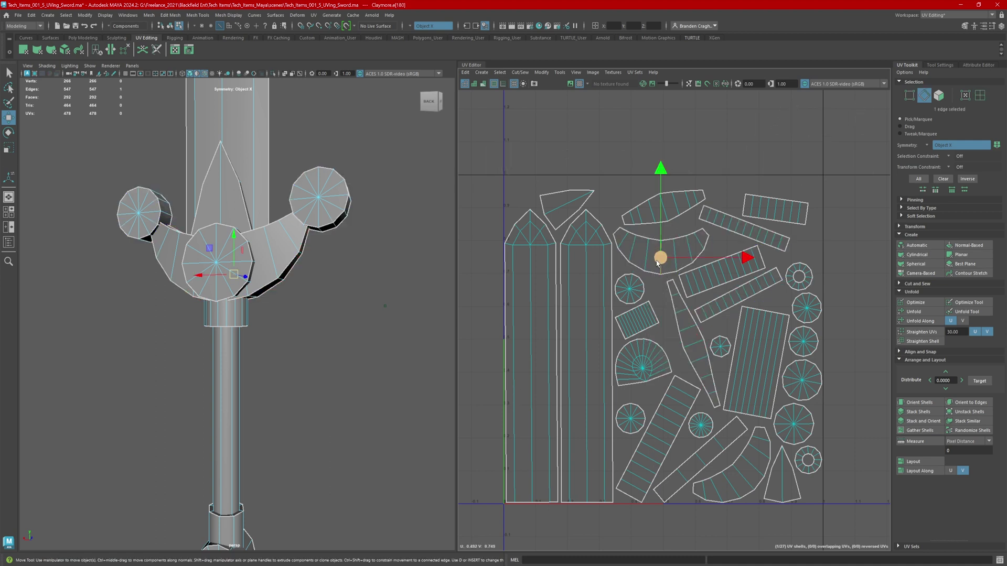
{"action": "left_click", "coordinate": [664, 208], "text": "shift"}
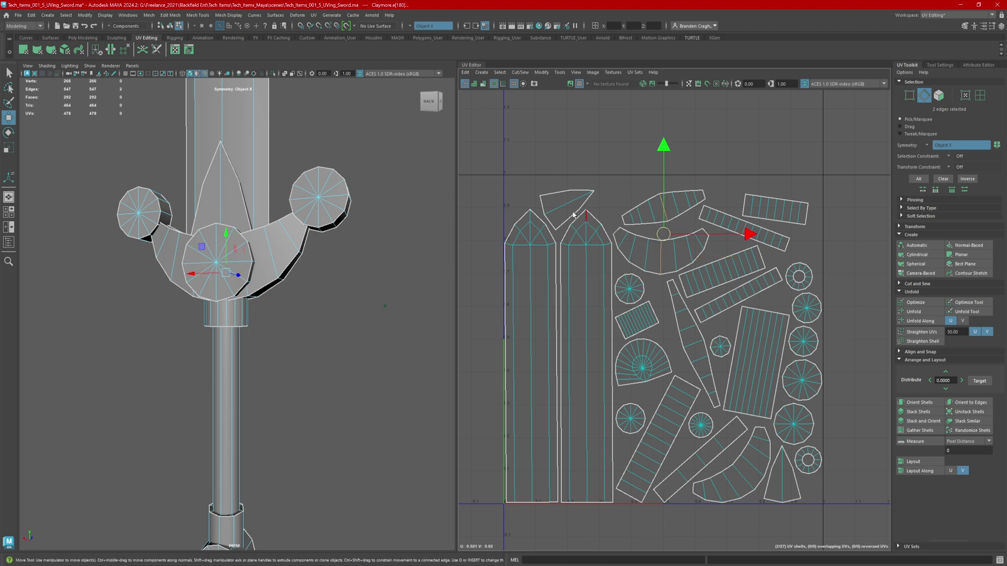
{"action": "left_click", "coordinate": [572, 201], "text": "shift"}
{"action": "left_click", "coordinate": [775, 209], "text": "shift"}
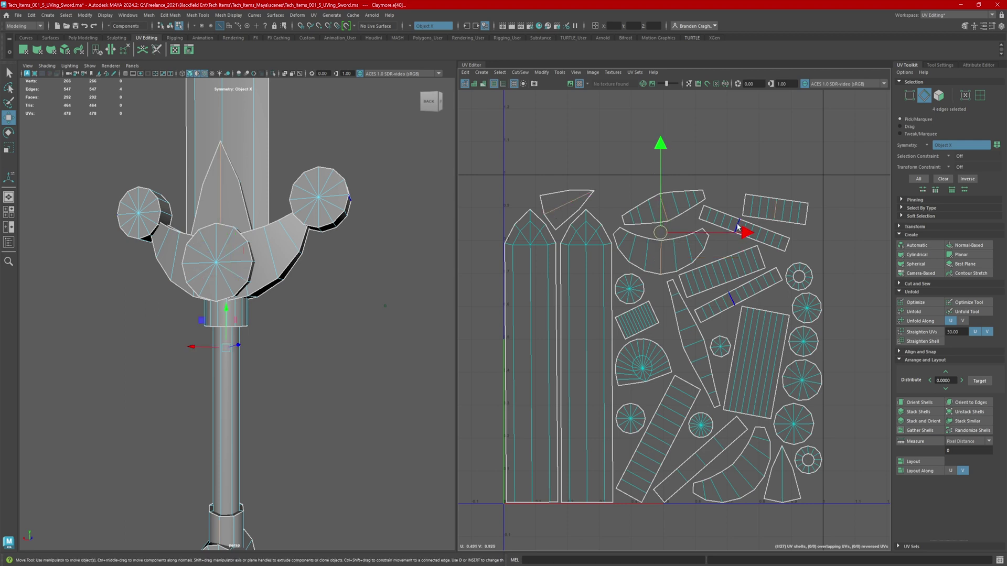
{"action": "double_click", "coordinate": [722, 270], "text": "shift"}
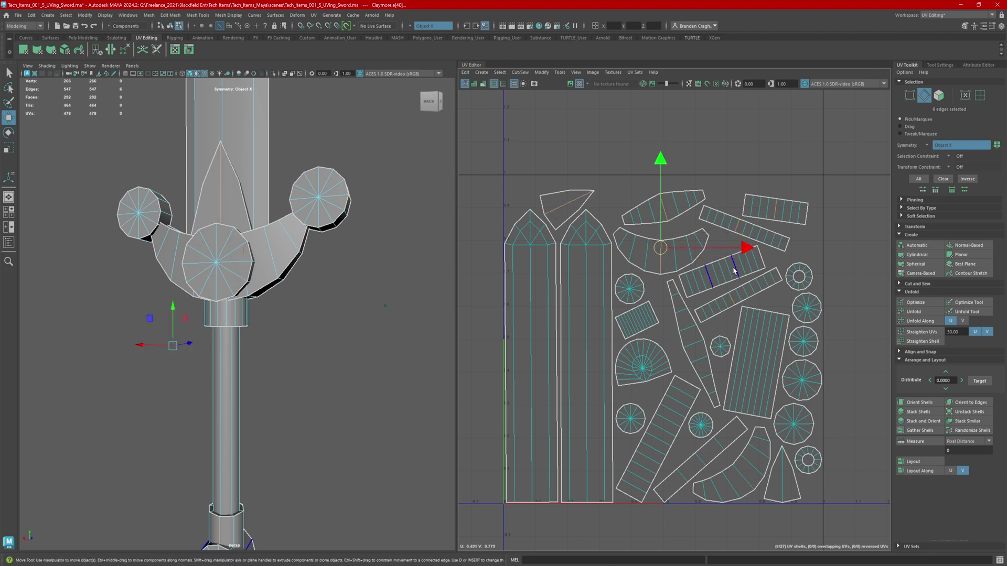
{"action": "left_click", "coordinate": [692, 344], "text": "shift"}
{"action": "left_click", "coordinate": [639, 327], "text": "shift"}
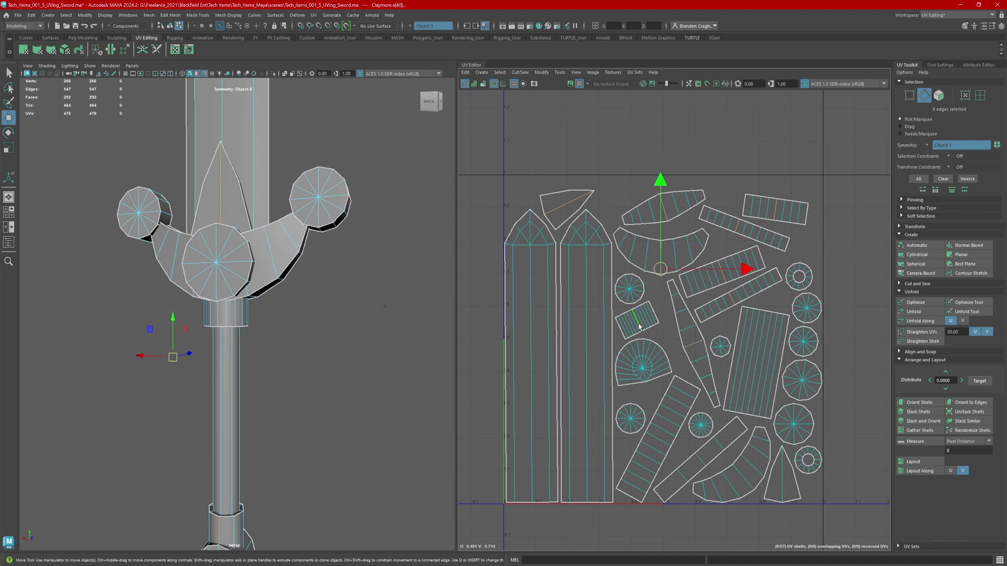
{"action": "left_click", "coordinate": [661, 400], "text": "shift"}
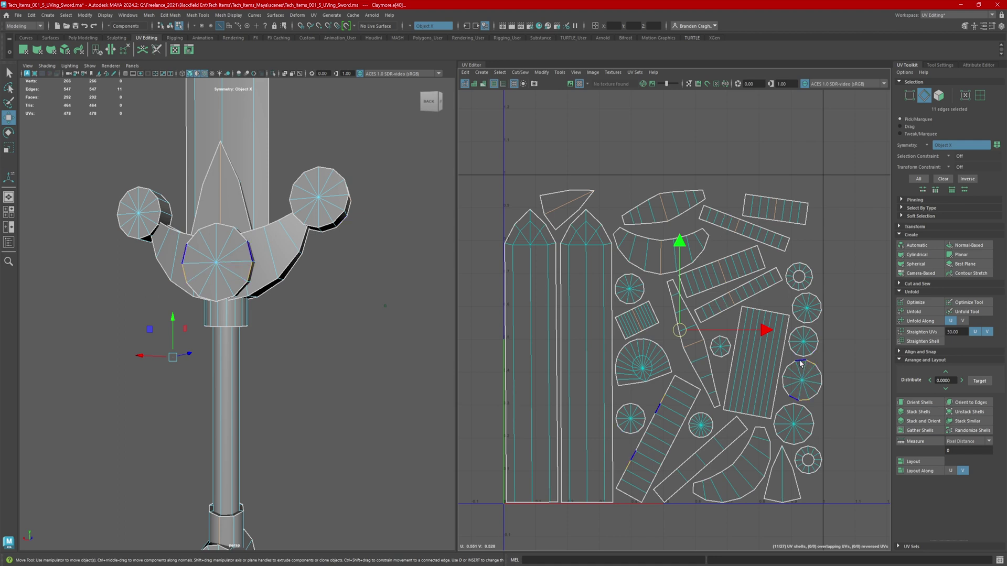
{"action": "key", "text": "ctrl+z"}
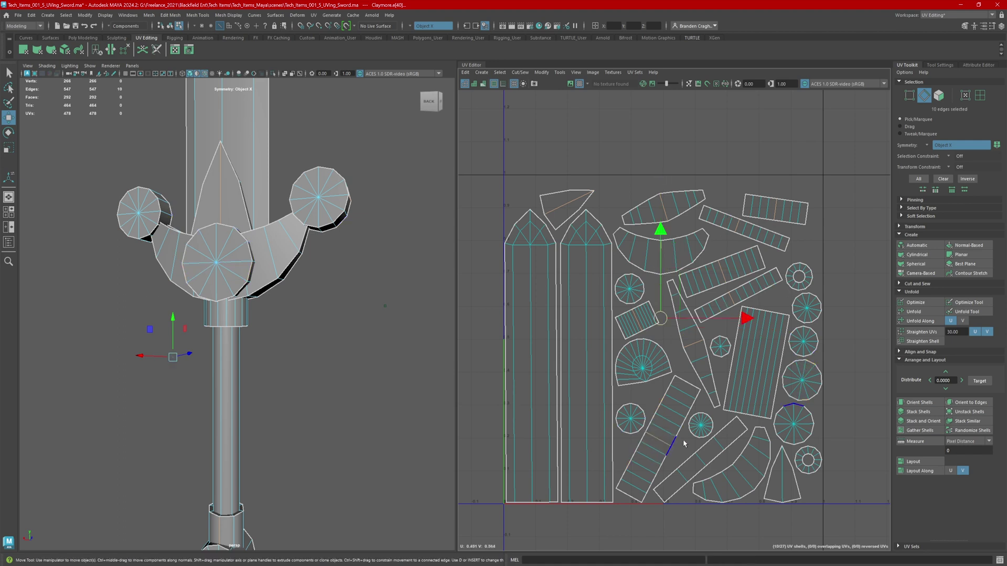
Add edges on the remaining lower strip, curved, triangular, fan-shaped and round shells, and orient the shells to the selected edges.
{"action": "left_click", "coordinate": [754, 481], "text": "shift"}
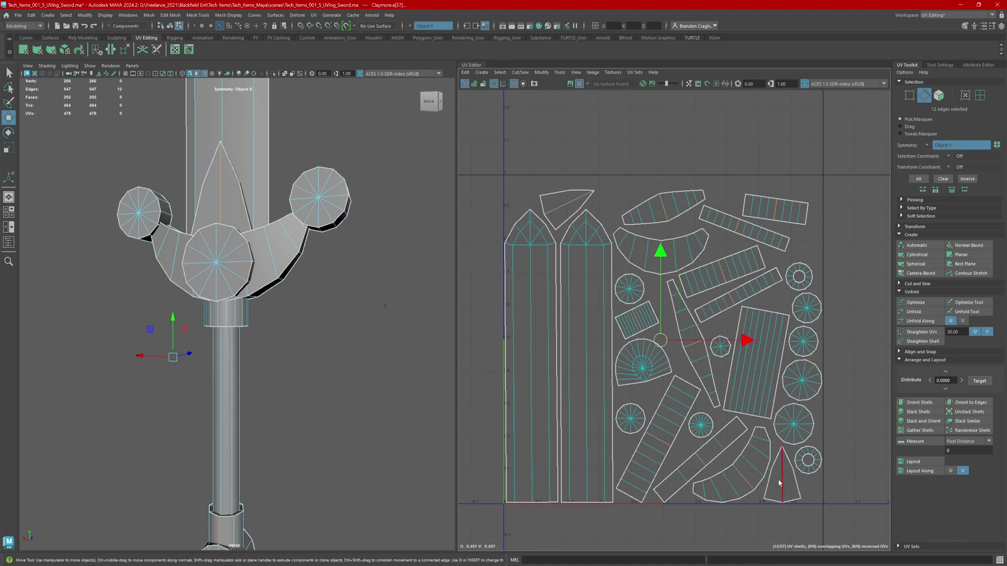
{"action": "left_click", "coordinate": [798, 384], "text": "shift"}
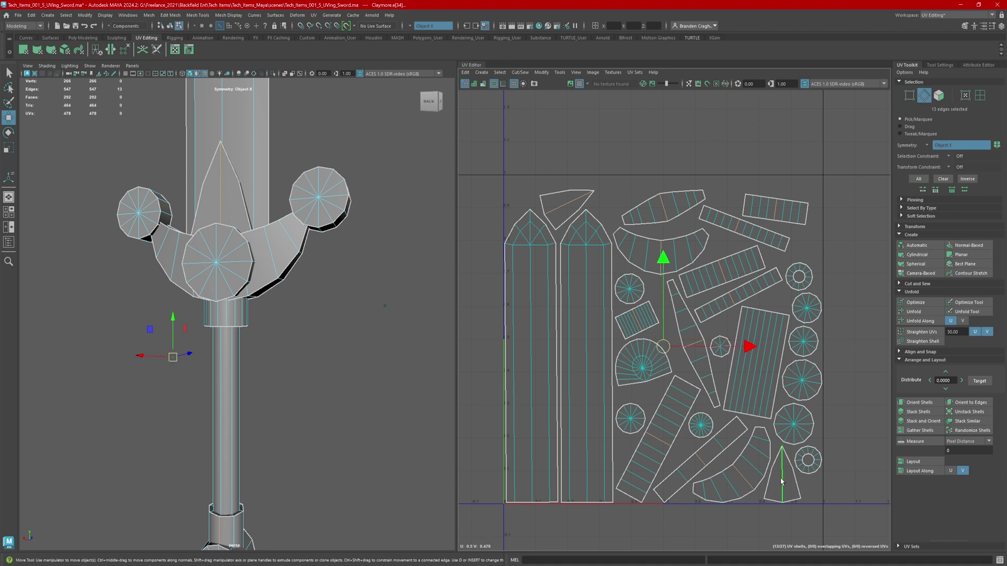
{"action": "left_click", "coordinate": [795, 379], "text": "shift"}
{"action": "left_click", "coordinate": [807, 452], "text": "shift"}
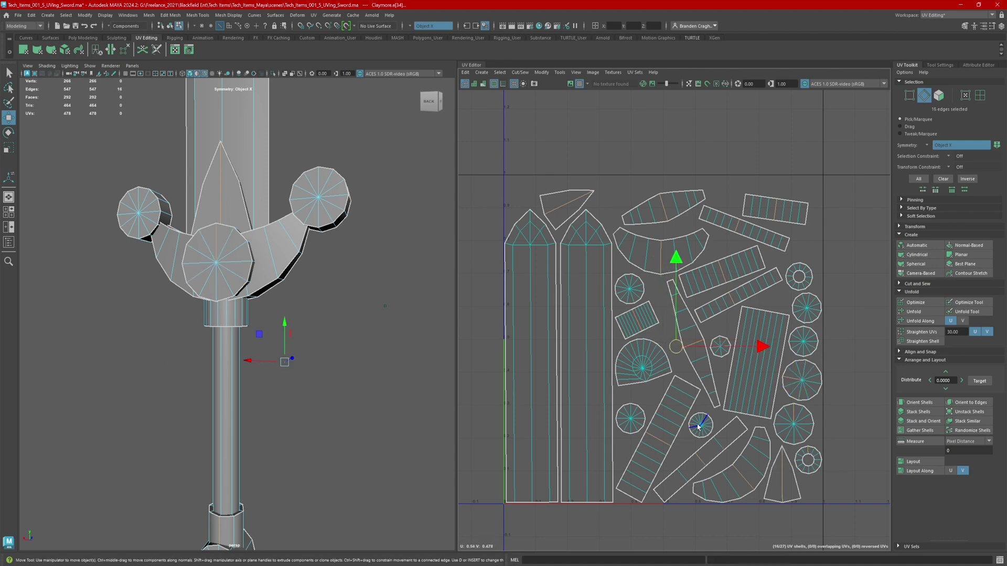
{"action": "left_click", "coordinate": [631, 414], "text": "shift"}
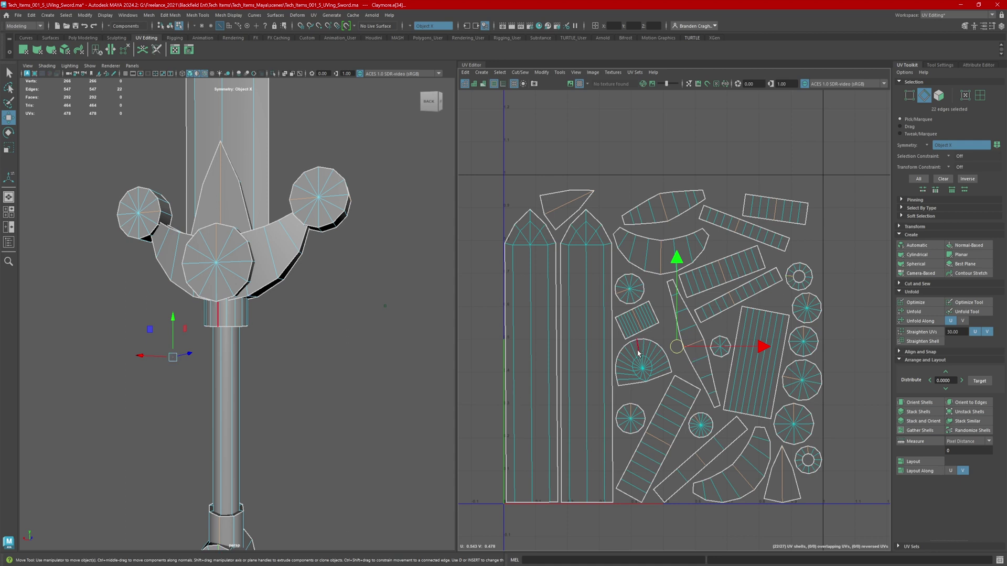
{"action": "left_click", "coordinate": [812, 459], "text": "shift"}
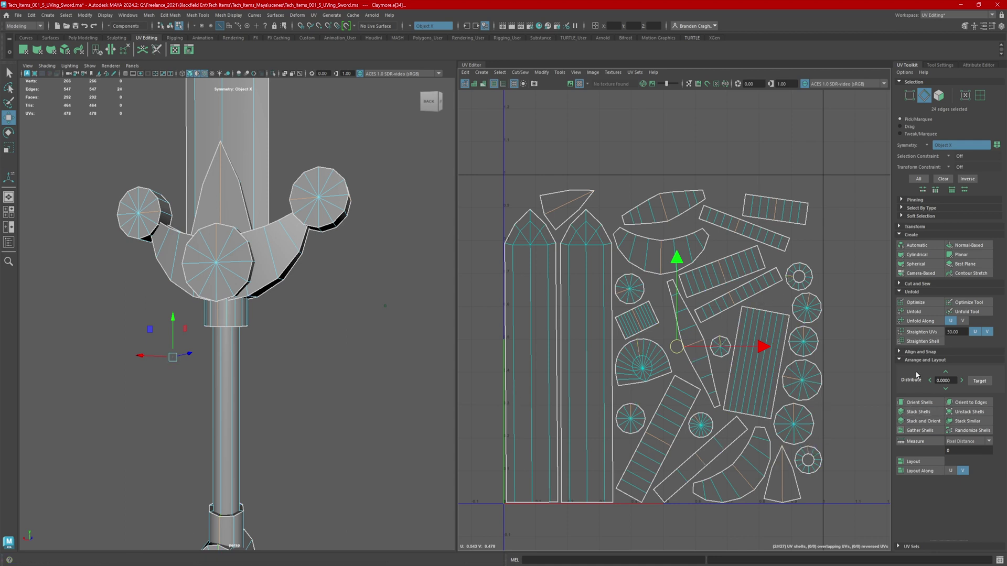
{"action": "left_click", "coordinate": [969, 405]}
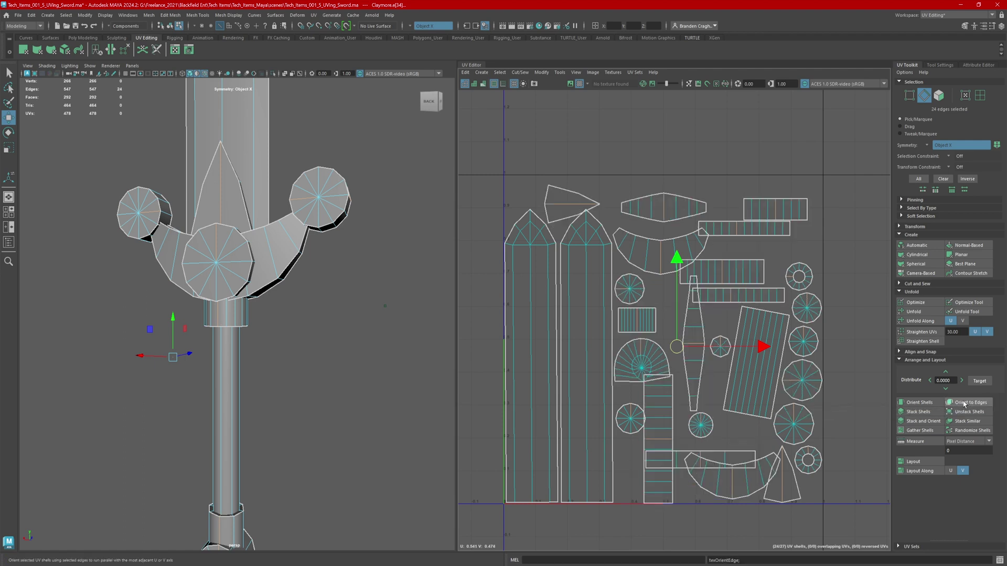
Select the lengthwise centre edges of the two blade shells and orient the shells to those edges.
{"action": "left_click", "coordinate": [588, 382]}
{"action": "left_click", "coordinate": [534, 387]}
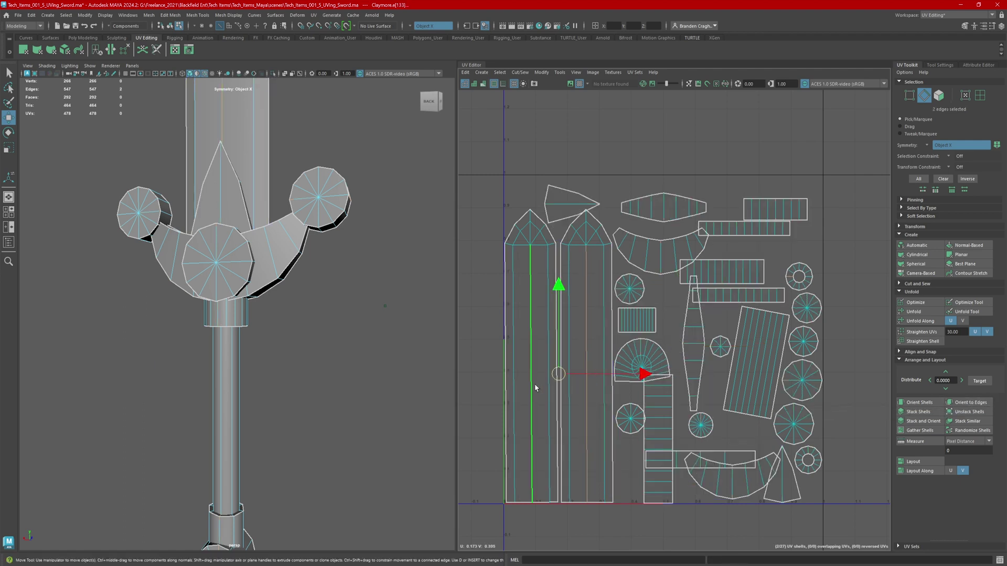
{"action": "left_click", "coordinate": [581, 393]}
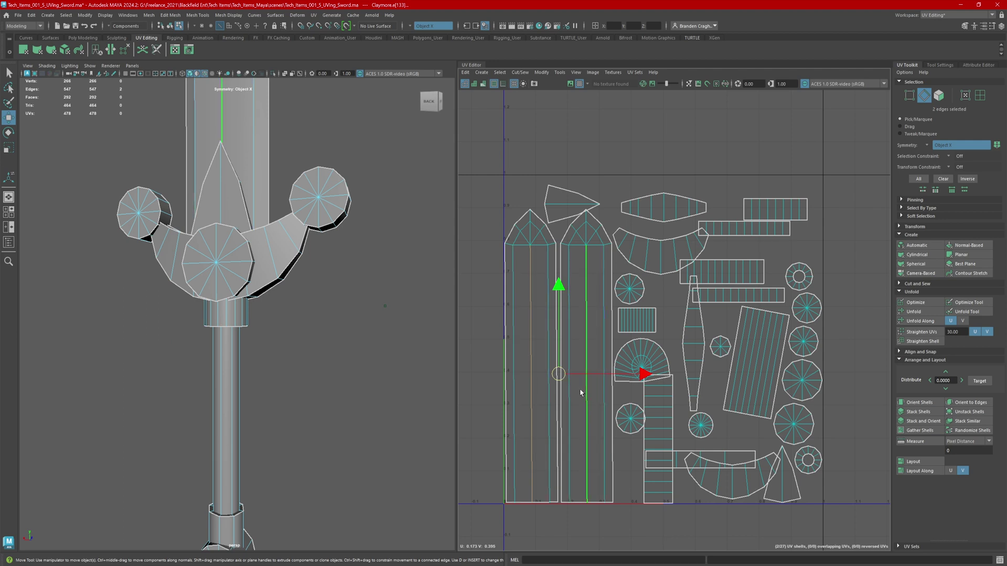
{"action": "key", "text": "g"}
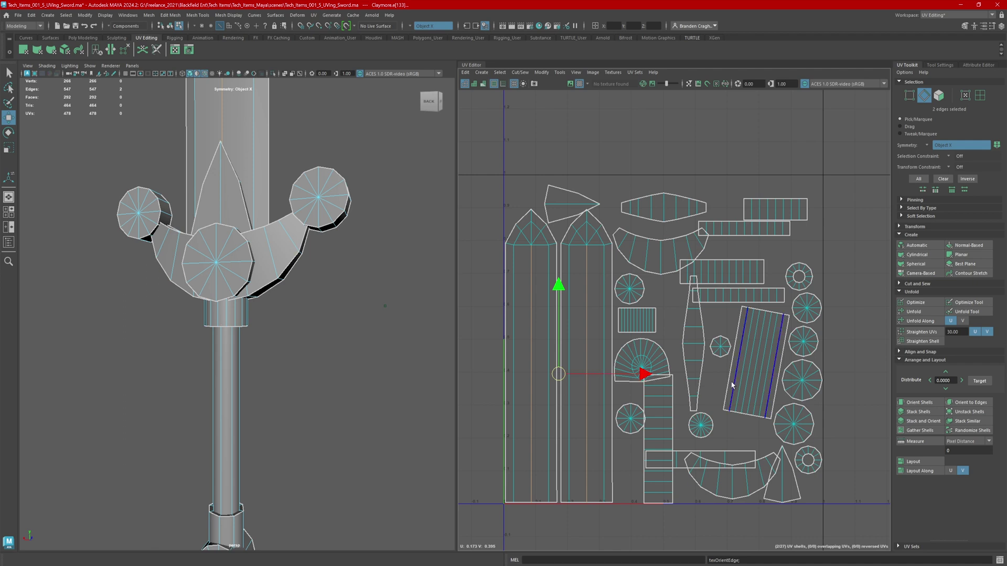
Select all the sword's UV shells and lay them out again within the UV tile.
{"action": "right_click_drag", "start_coordinate": [680, 295], "coordinate": [649, 283]}
{"action": "left_click_drag", "start_coordinate": [477, 168], "coordinate": [881, 548]}
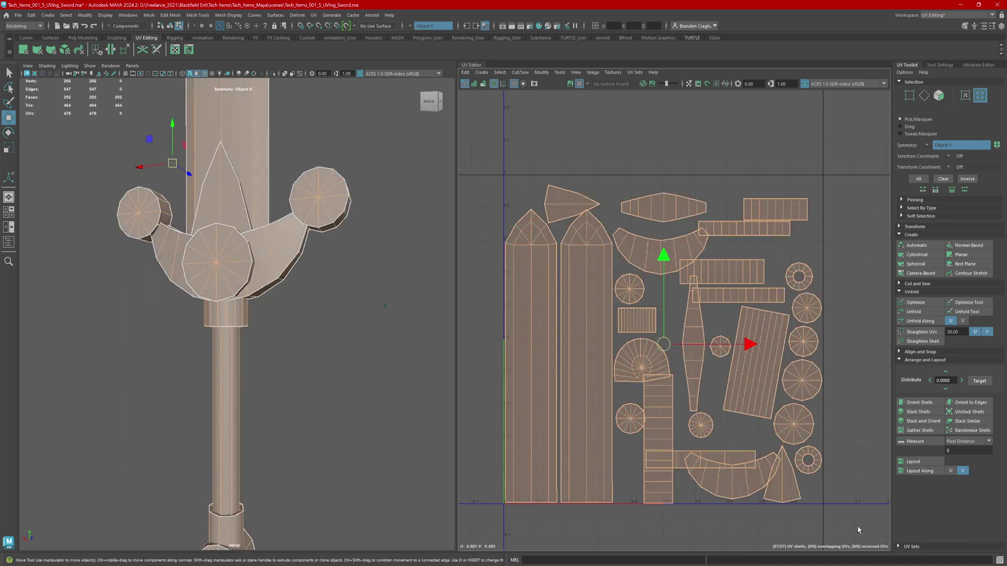
{"action": "left_click", "coordinate": [920, 461]}
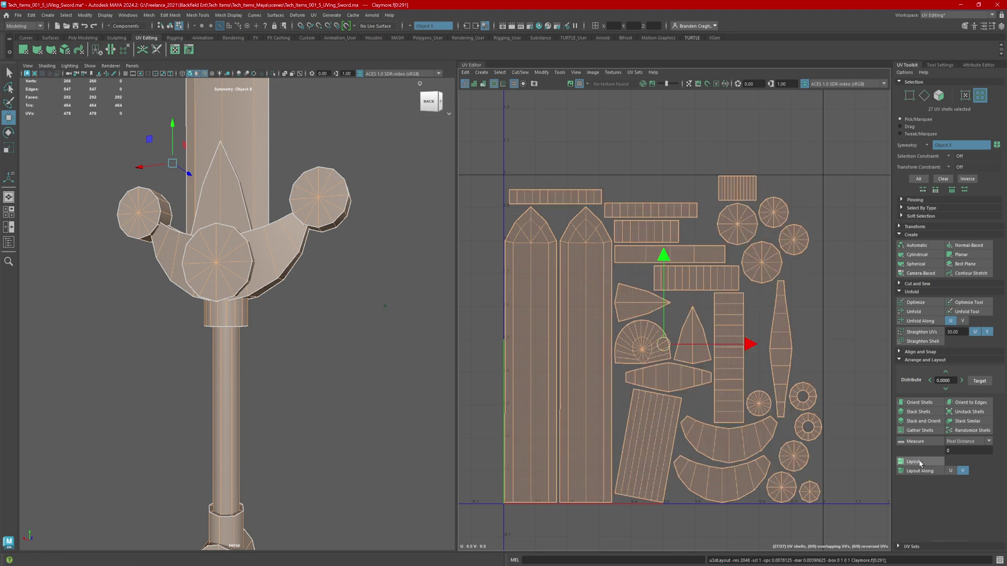
Straighten the tilted rectangular grip shell by orienting it to one of its lengthwise edges.
{"action": "right_click", "coordinate": [657, 431]}
{"action": "left_click", "coordinate": [659, 409]}
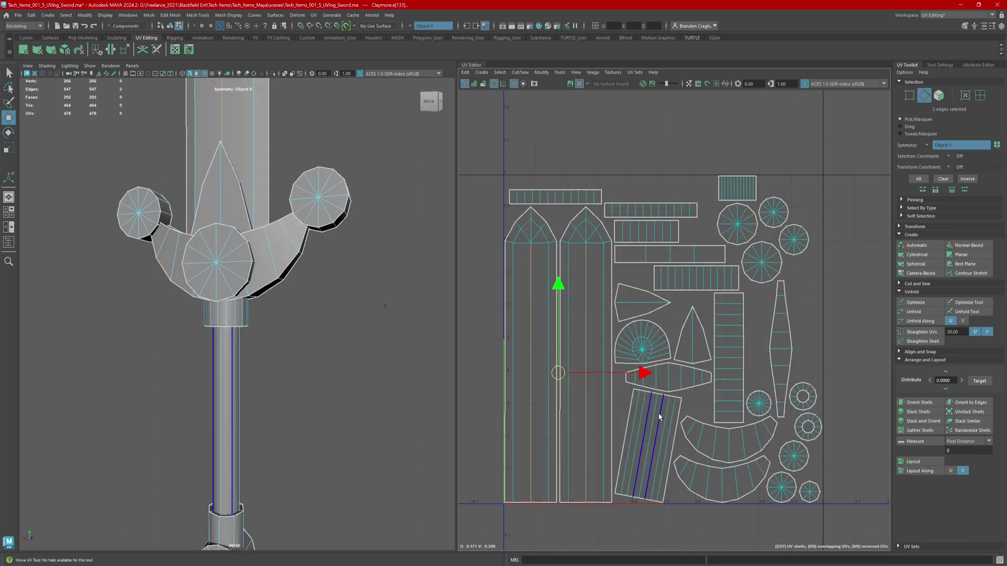
{"action": "left_click", "coordinate": [667, 418]}
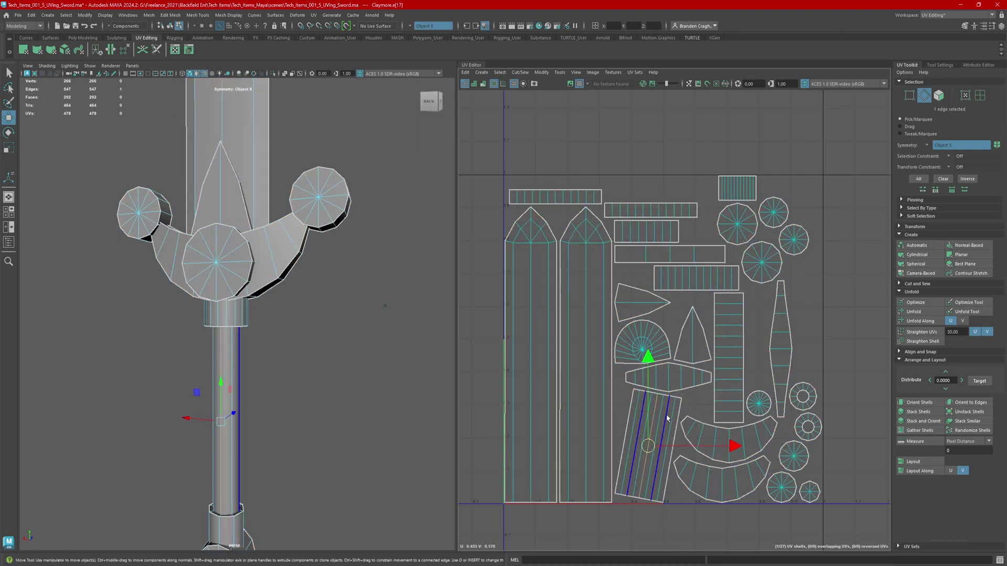
{"action": "left_click", "coordinate": [968, 402]}
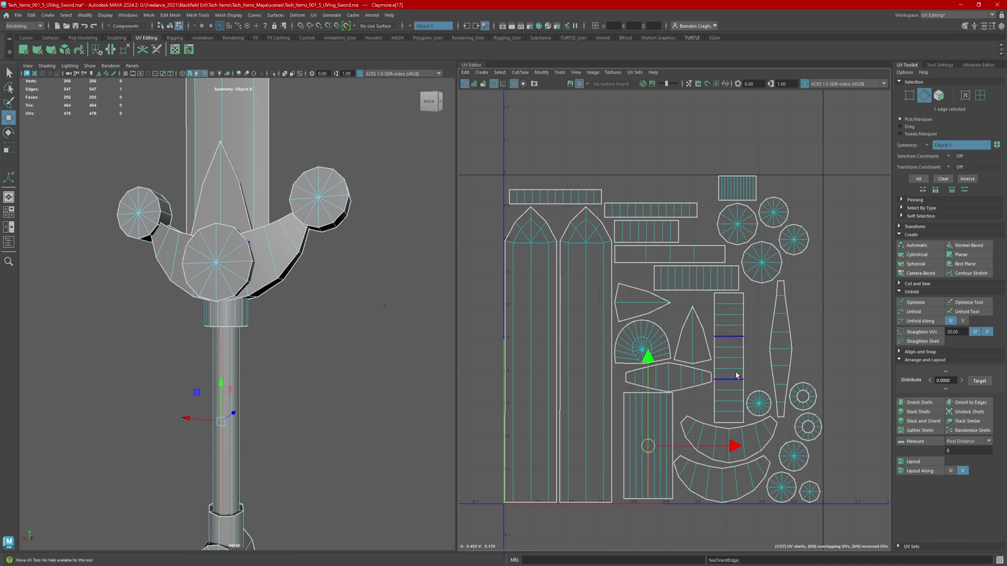
Select the fan-shaped UV shell of the handle's collar and isolate its faces in the 3D view.
{"action": "middle_click_drag", "start_coordinate": [676, 346], "coordinate": [670, 324], "text": "alt"}
{"action": "right_click_drag", "start_coordinate": [623, 321], "coordinate": [643, 320], "text": "alt"}
{"action": "key", "text": "alt+F12"}
{"action": "left_click", "coordinate": [642, 320]}
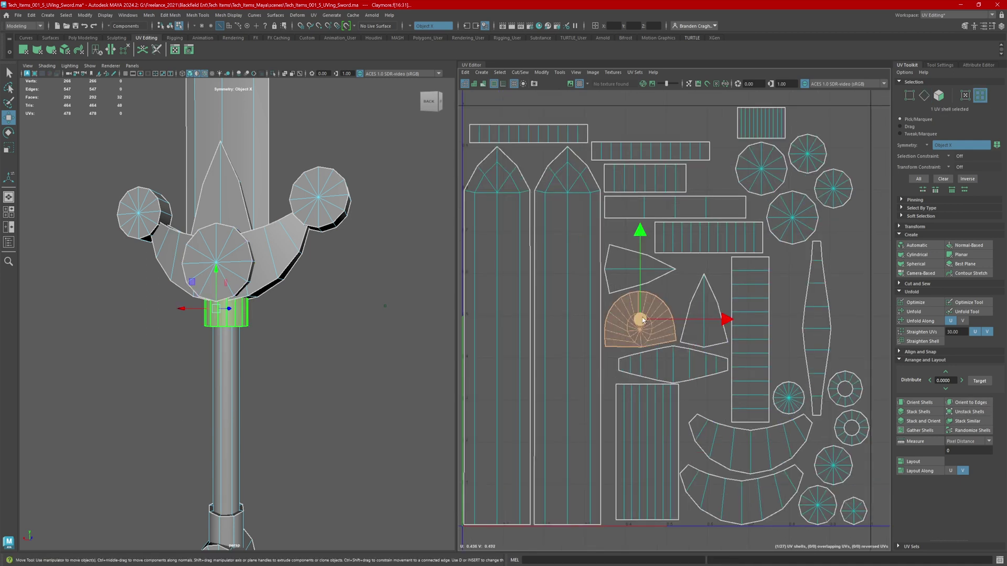
{"action": "left_click_drag", "start_coordinate": [356, 314], "coordinate": [352, 257], "text": "alt"}
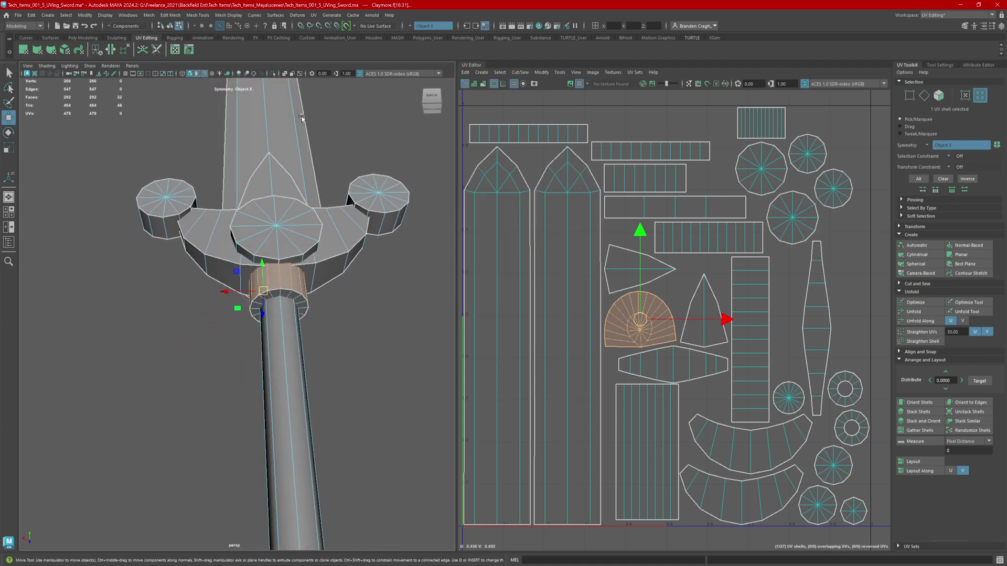
{"action": "left_click", "coordinate": [273, 75]}
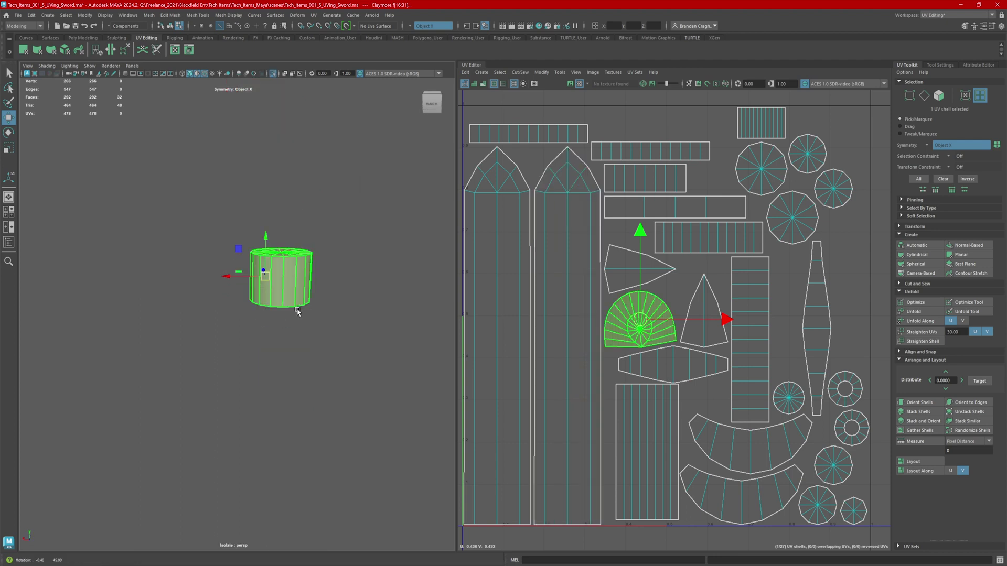
{"action": "left_click_drag", "start_coordinate": [294, 314], "coordinate": [323, 274], "text": "alt"}
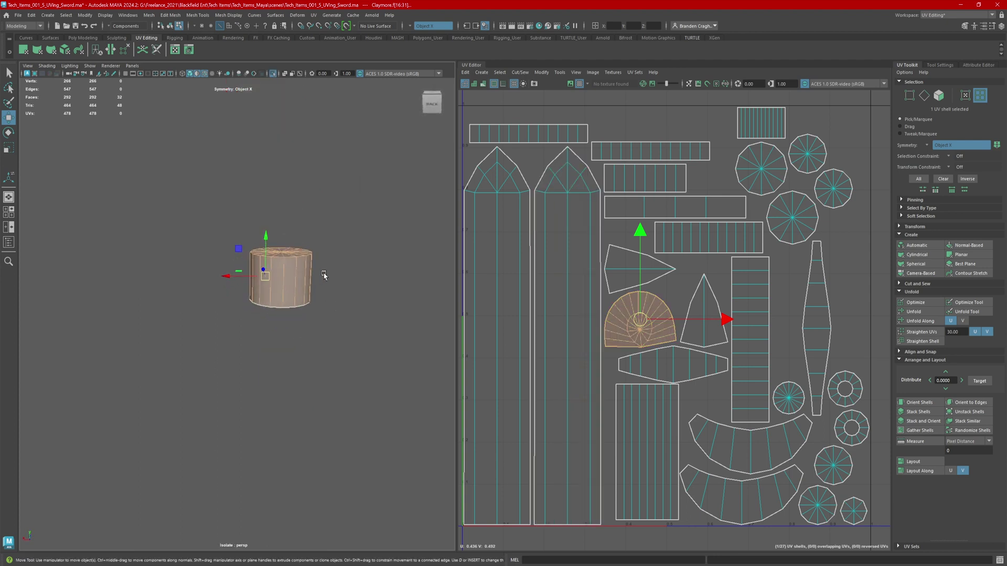
Select the collar's upper cap faces, hidden beneath the crossguard, and delete them.
{"action": "scroll", "coordinate": [319, 281], "scroll_direction": "up", "scroll_amount": 2}
{"action": "right_click_drag", "start_coordinate": [309, 279], "coordinate": [312, 302]}
{"action": "left_click_drag", "start_coordinate": [334, 302], "coordinate": [333, 287], "text": "alt"}
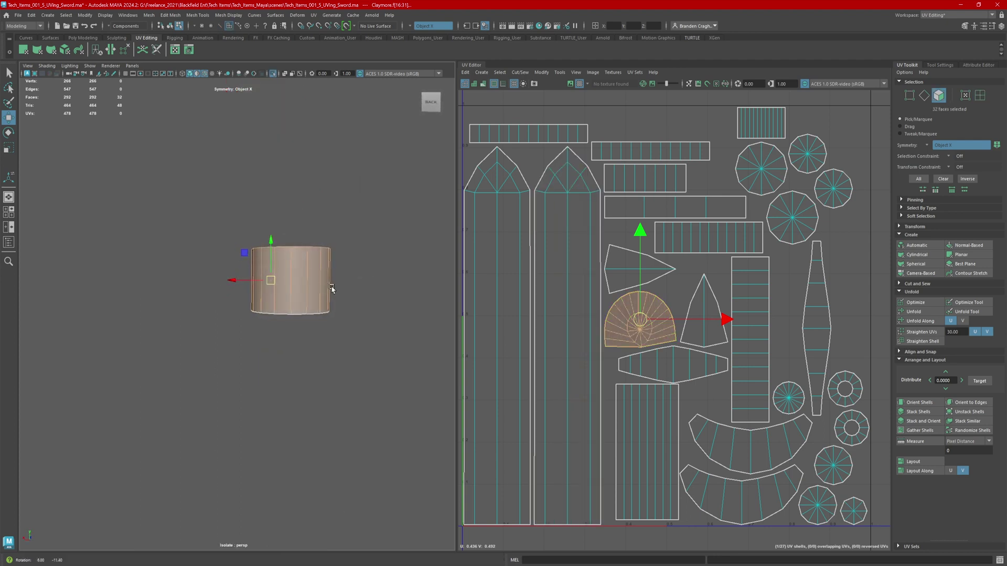
{"action": "left_click_drag", "start_coordinate": [178, 207], "coordinate": [368, 273]}
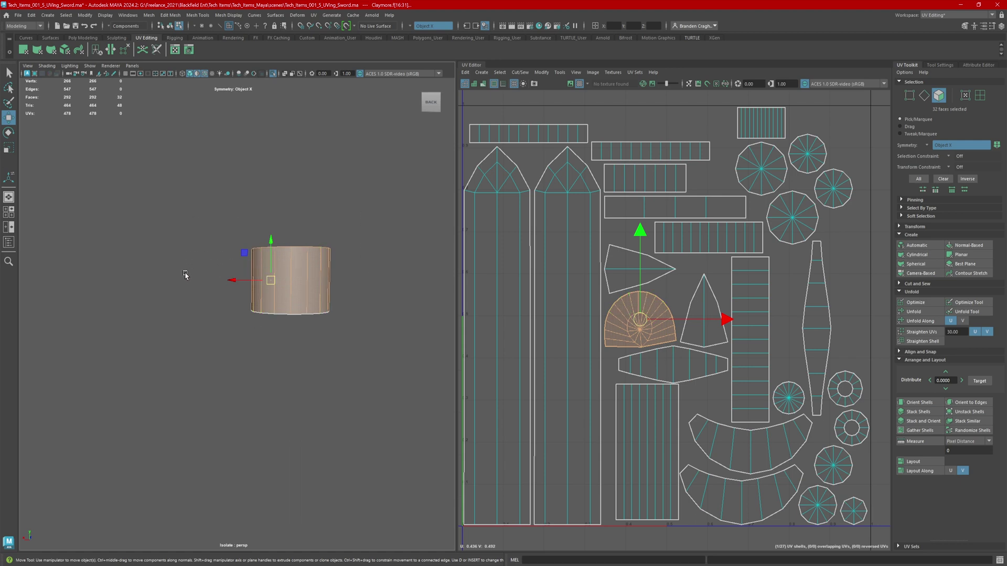
{"action": "left_click_drag", "start_coordinate": [185, 274], "coordinate": [346, 291]}
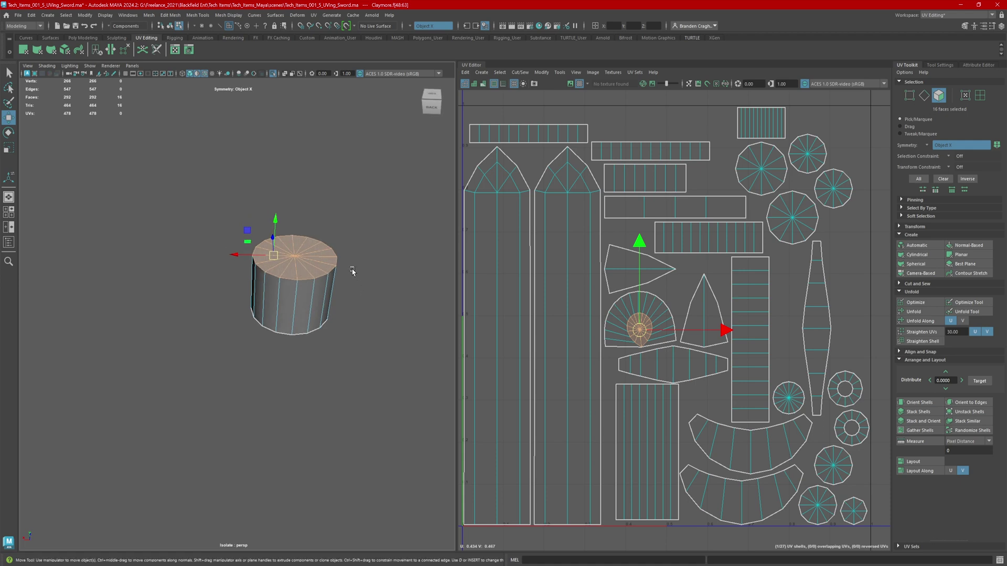
{"action": "key", "text": "Delete"}
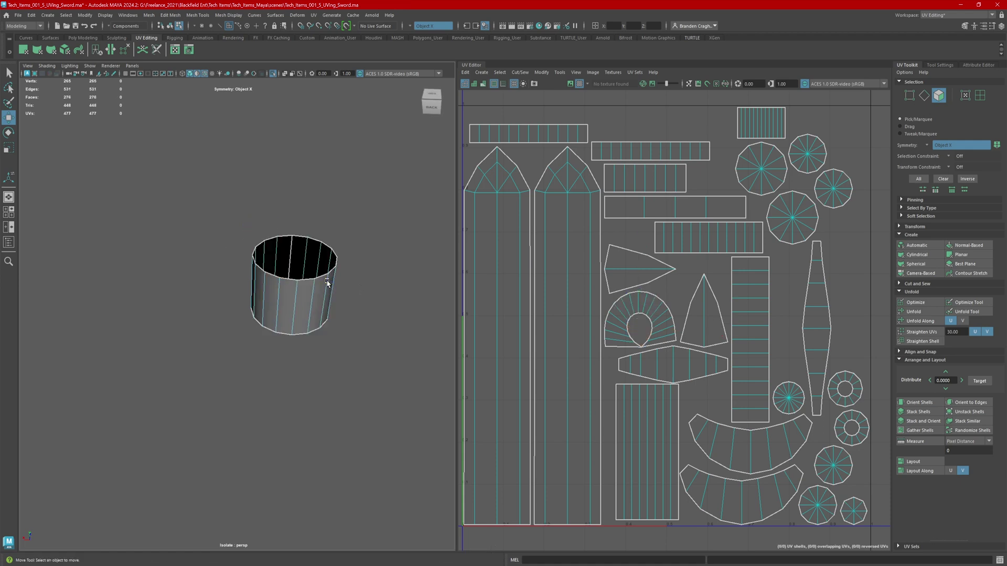
{"action": "mouse_move", "coordinate": [328, 283]}
{"action": "left_mouse_down", "text": "alt"}
{"action": "mouse_move", "coordinate": [331, 310]}
{"action": "mouse_move", "coordinate": [330, 289]}
{"action": "left_mouse_up", "text": "alt"}
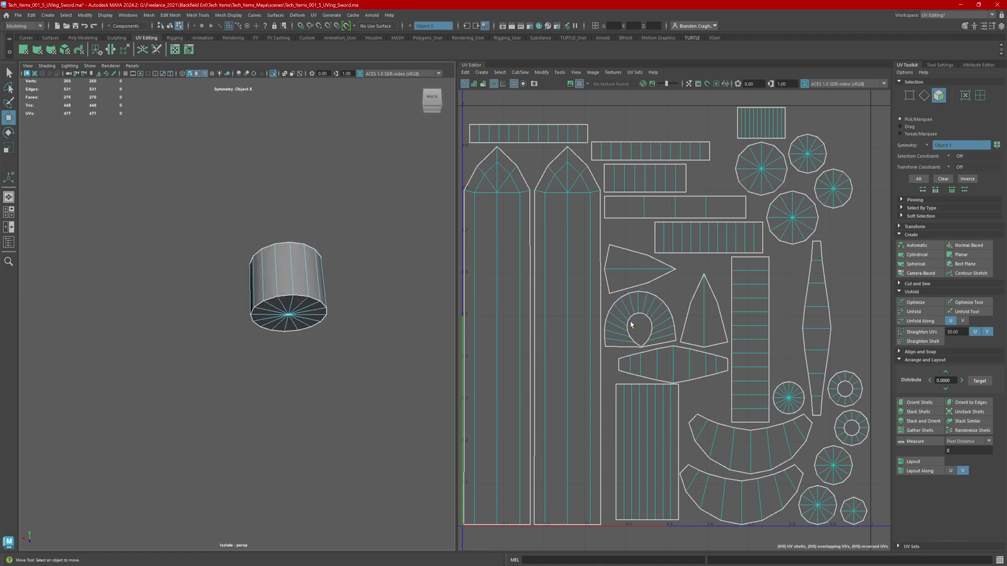
Turn off the face isolation so the whole sword shows again in the 3D view.
{"action": "left_click", "coordinate": [273, 73]}
{"action": "left_click_drag", "start_coordinate": [325, 319], "coordinate": [261, 314], "text": "alt"}
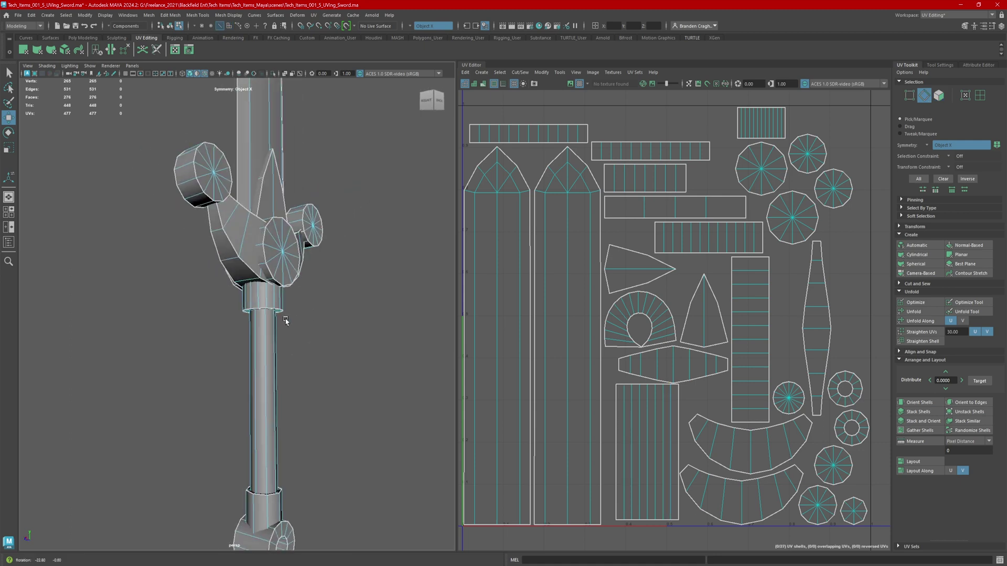
{"action": "right_click_drag", "start_coordinate": [260, 314], "coordinate": [283, 299], "text": "alt"}
{"action": "left_click_drag", "start_coordinate": [278, 298], "coordinate": [282, 310], "text": "alt"}
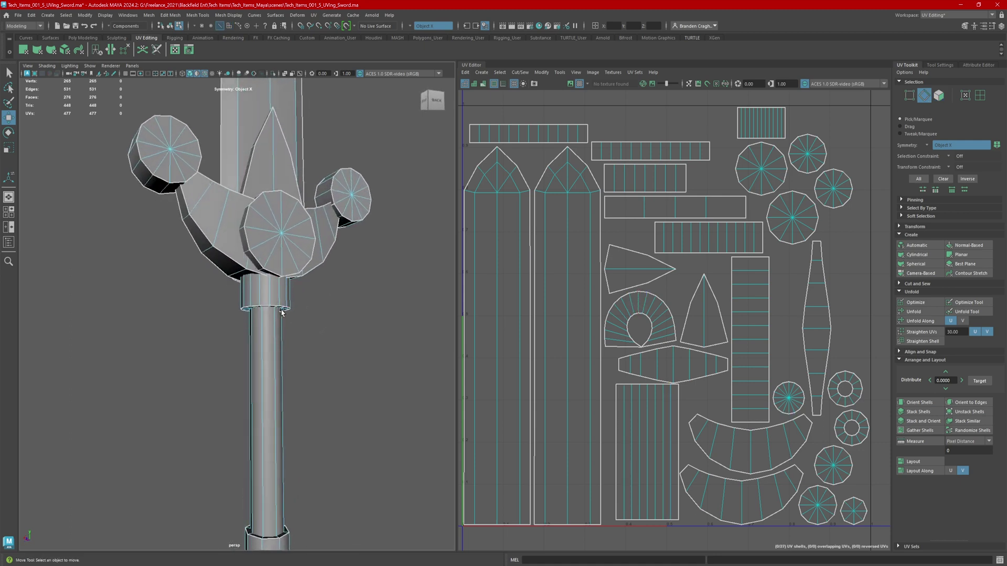
{"action": "right_click_drag", "start_coordinate": [281, 311], "coordinate": [343, 350], "text": "alt"}
{"action": "left_click_drag", "start_coordinate": [286, 340], "coordinate": [264, 317], "text": "alt"}
{"action": "scroll", "coordinate": [264, 307], "scroll_direction": "up", "scroll_amount": 3}
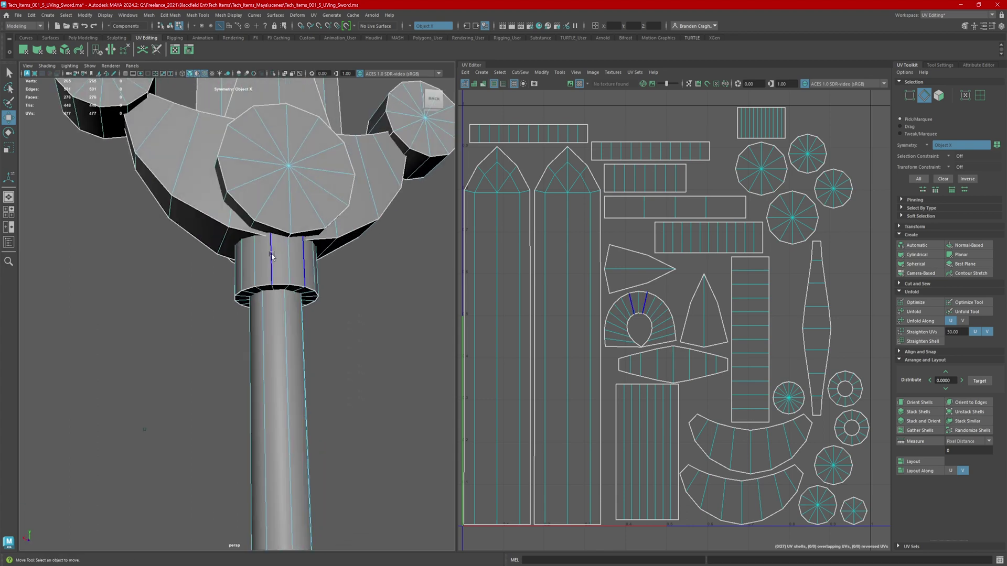
Delete every second lengthwise edge loop around the handle's upper collar to reduce its number of sides.
{"action": "left_click", "coordinate": [272, 255]}
{"action": "right_click_drag", "start_coordinate": [279, 291], "coordinate": [306, 290], "text": "alt"}
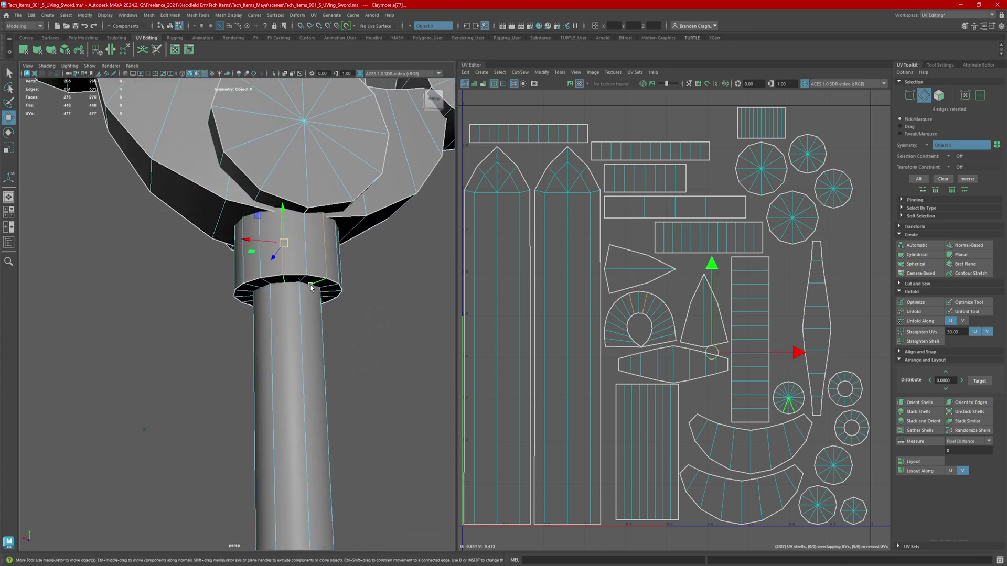
{"action": "left_click_drag", "start_coordinate": [306, 290], "coordinate": [273, 248], "text": "alt"}
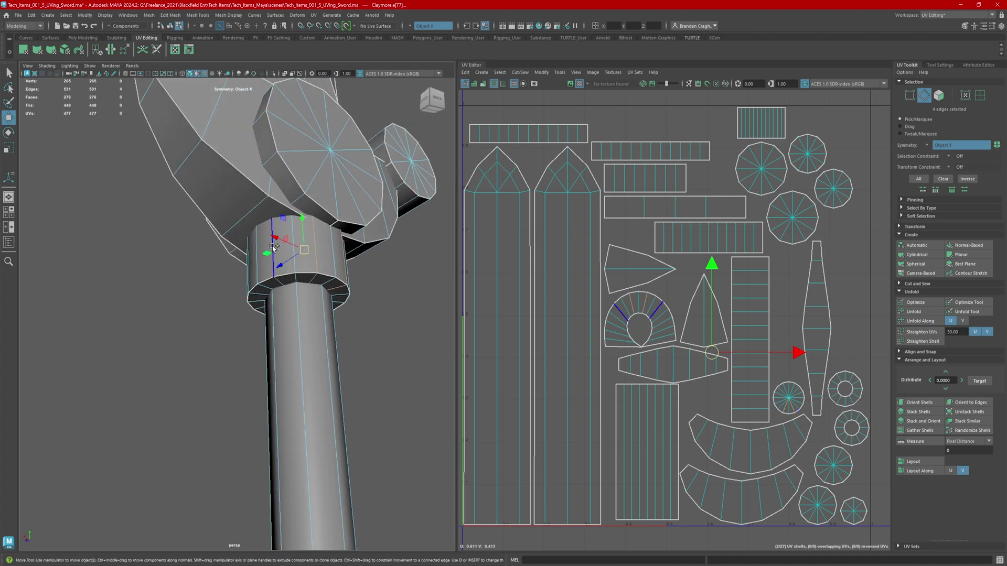
{"action": "double_click", "coordinate": [271, 247], "text": "shift"}
{"action": "left_click_drag", "start_coordinate": [263, 298], "coordinate": [322, 296], "text": "alt"}
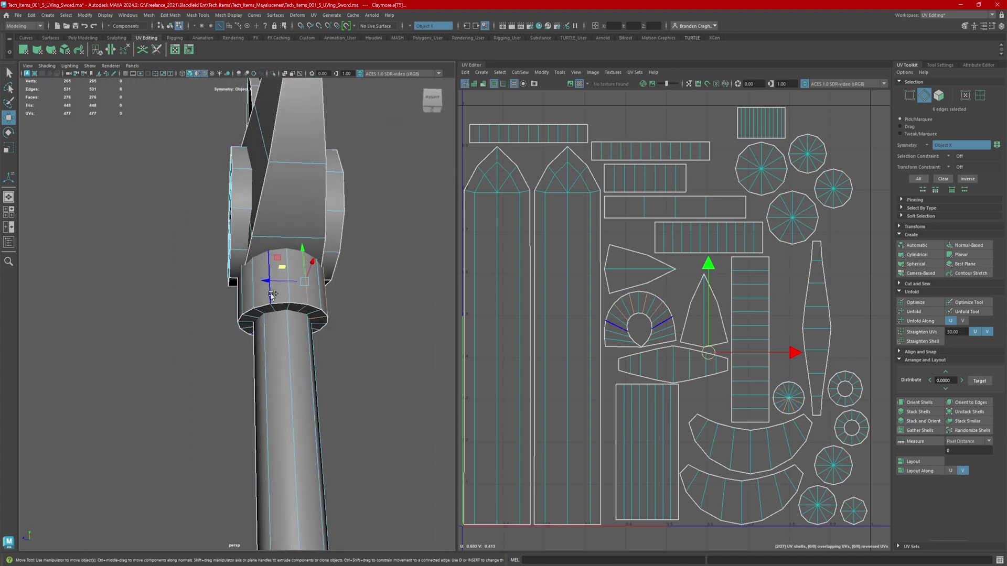
{"action": "double_click", "coordinate": [270, 294], "text": "shift"}
{"action": "left_click_drag", "start_coordinate": [241, 312], "coordinate": [396, 286], "text": "alt"}
{"action": "double_click", "coordinate": [230, 299], "text": "shift"}
{"action": "right_click_drag", "start_coordinate": [394, 285], "coordinate": [367, 296], "text": "shift"}
Select the upper collar's fan-shaped side shell together with its round underside shell and unfold both.
{"action": "left_click_drag", "start_coordinate": [363, 292], "coordinate": [297, 323], "text": "alt"}
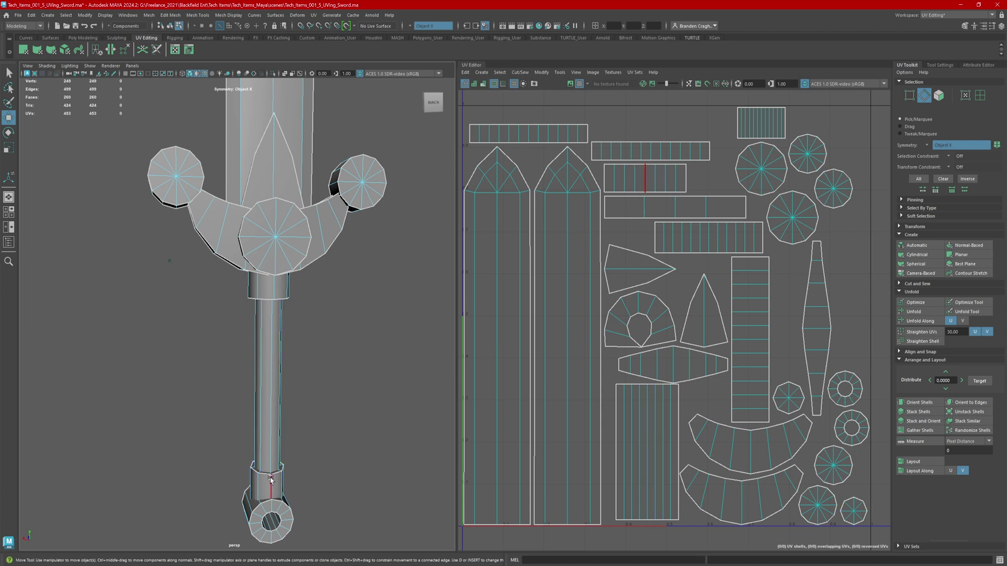
{"action": "right_click_drag", "start_coordinate": [408, 387], "coordinate": [305, 361], "text": "alt"}
{"action": "left_click_drag", "start_coordinate": [306, 361], "coordinate": [328, 383], "text": "alt"}
{"action": "right_click", "coordinate": [669, 317]}
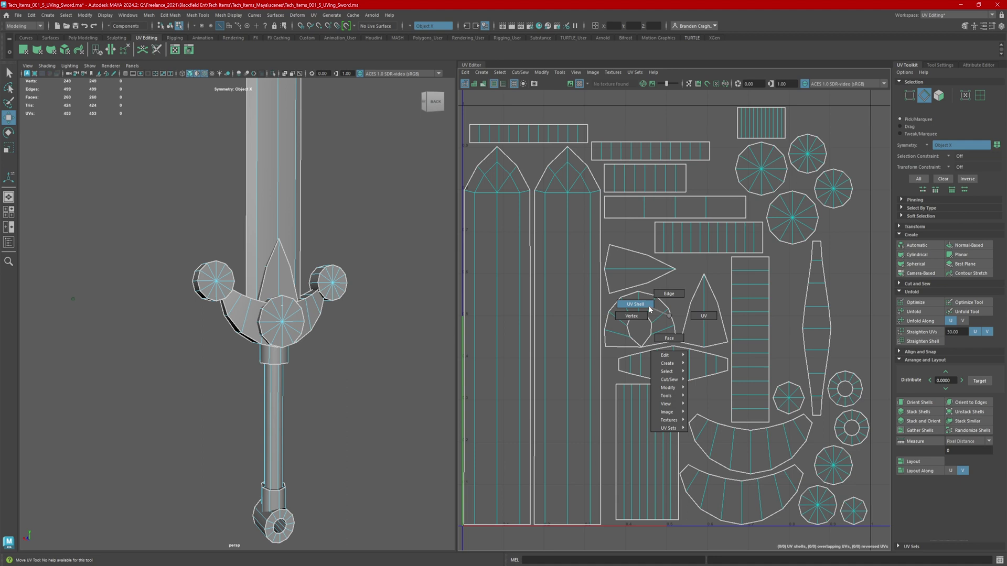
{"action": "left_click", "coordinate": [649, 310]}
{"action": "left_click", "coordinate": [664, 319]}
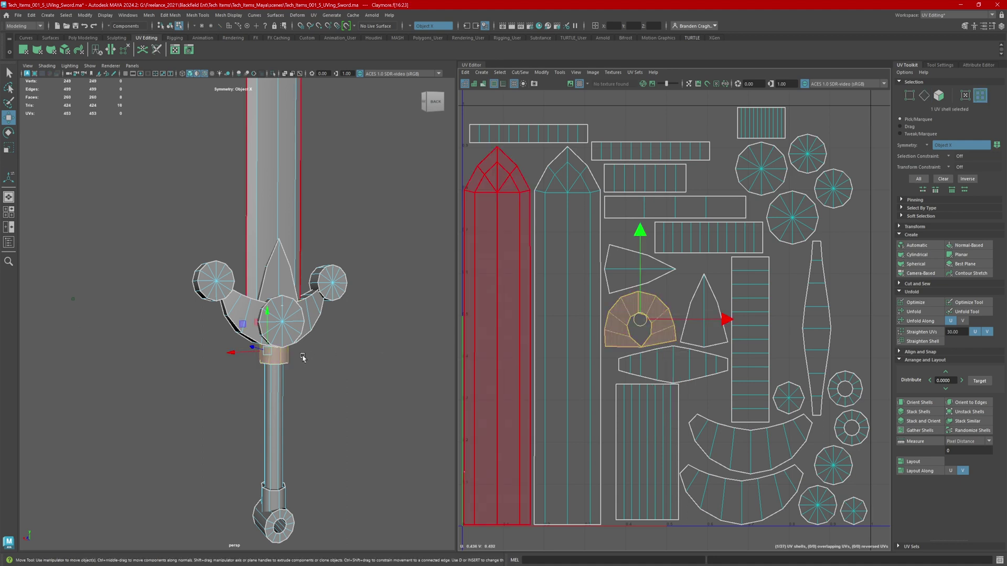
{"action": "left_click_drag", "start_coordinate": [303, 360], "coordinate": [315, 335], "text": "alt"}
{"action": "right_click_drag", "start_coordinate": [315, 336], "coordinate": [399, 363], "text": "alt"}
{"action": "left_click_drag", "start_coordinate": [400, 363], "coordinate": [345, 339], "text": "alt"}
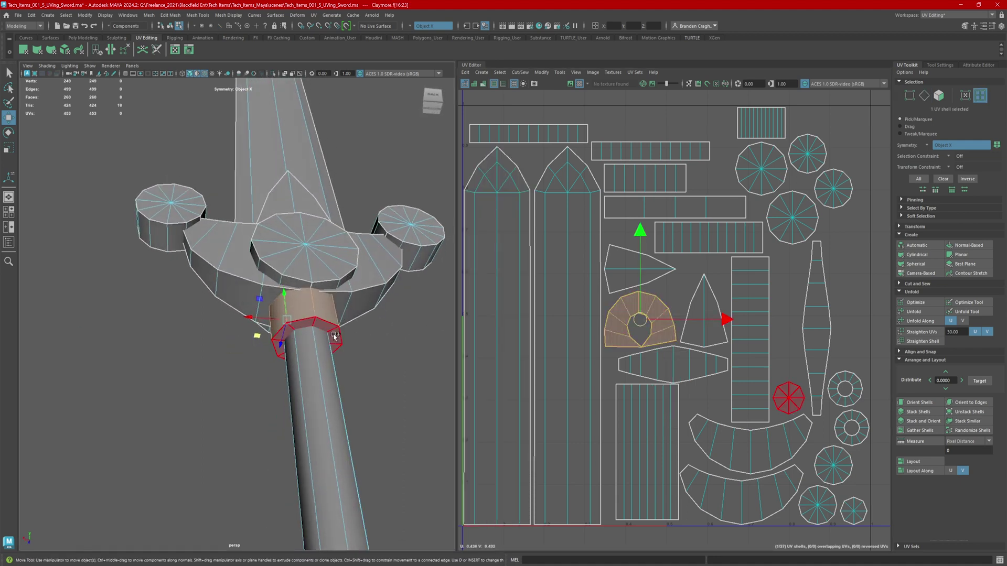
{"action": "left_click", "coordinate": [333, 333], "text": "shift"}
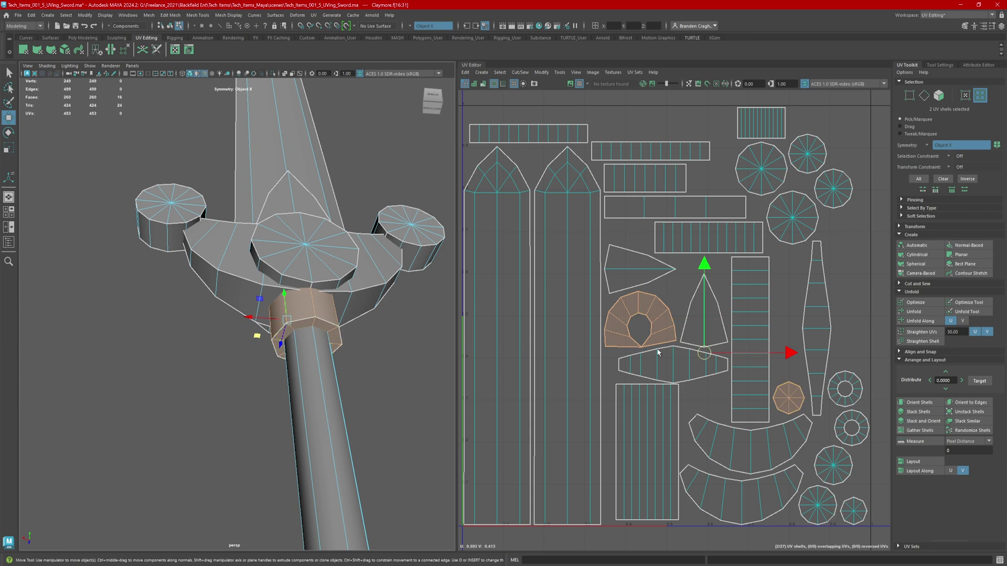
{"action": "left_click", "coordinate": [924, 314]}
Straighten the tilted collar strip by orienting its UV shell to one of its crosswise edges.
{"action": "mouse_move", "coordinate": [636, 318]}
{"action": "right_mouse_down"}
{"action": "mouse_move", "coordinate": [621, 303]}
{"action": "mouse_move", "coordinate": [640, 328]}
{"action": "right_mouse_up"}
{"action": "left_click", "coordinate": [640, 329]}
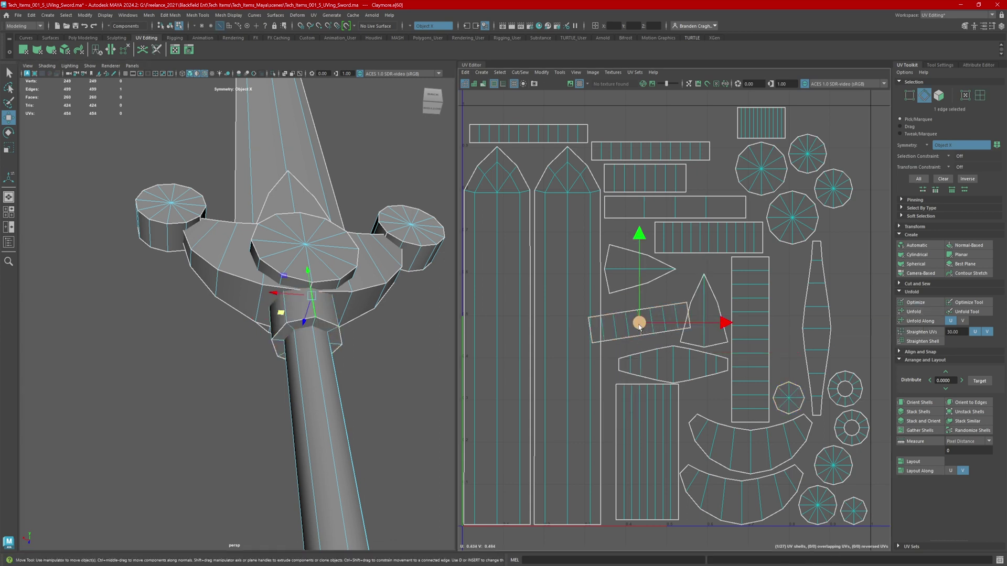
{"action": "left_click", "coordinate": [985, 404]}
{"action": "scroll", "coordinate": [701, 305], "scroll_direction": "down", "scroll_amount": 4}
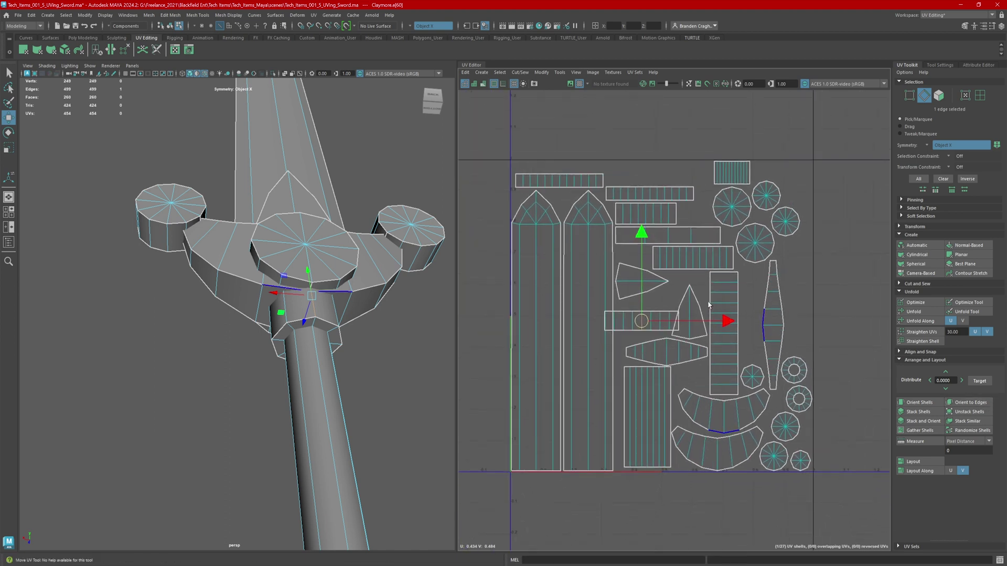
Turn symmetry off and select both triangular UV shells of the spikes at the blade's base.
{"action": "right_click_drag", "start_coordinate": [701, 305], "coordinate": [671, 293]}
{"action": "left_click", "coordinate": [632, 285]}
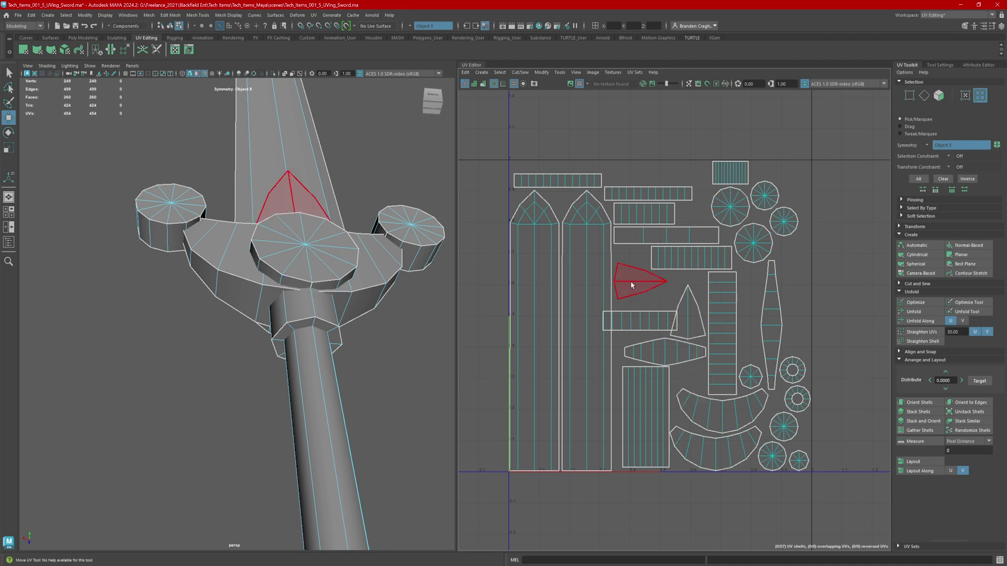
{"action": "left_click", "coordinate": [632, 285]}
{"action": "left_click", "coordinate": [410, 24]}
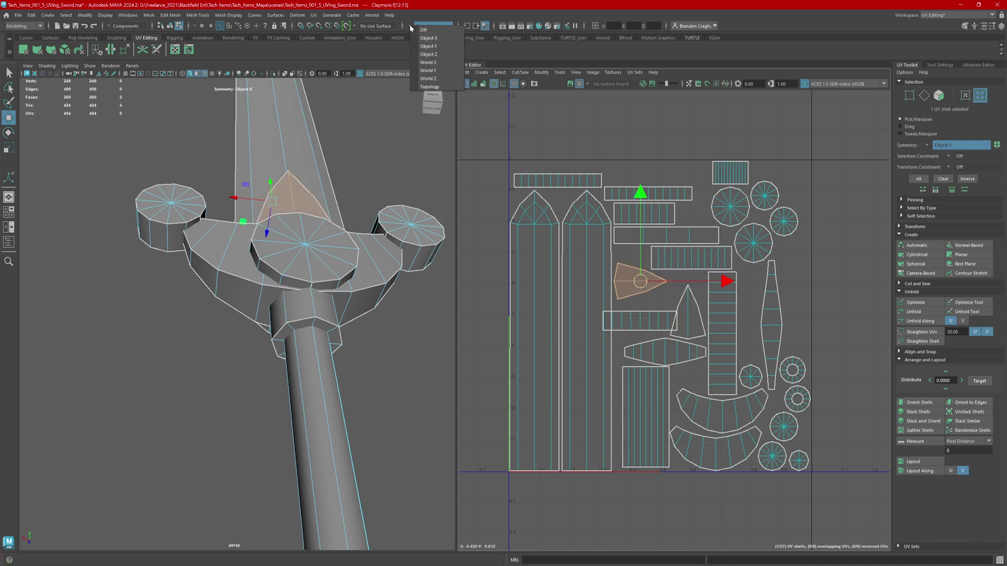
{"action": "left_click", "coordinate": [426, 30]}
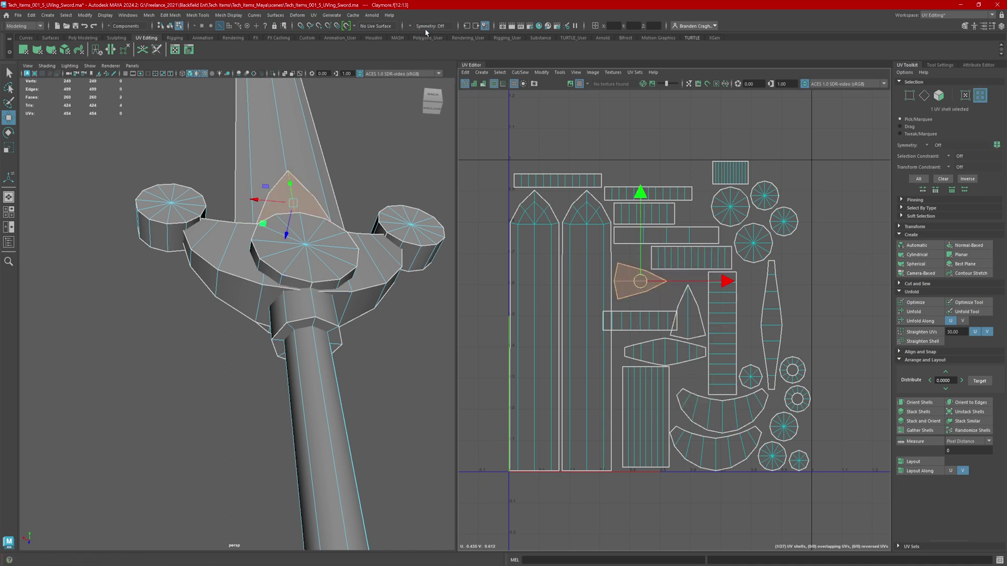
{"action": "left_click", "coordinate": [690, 320], "text": "shift"}
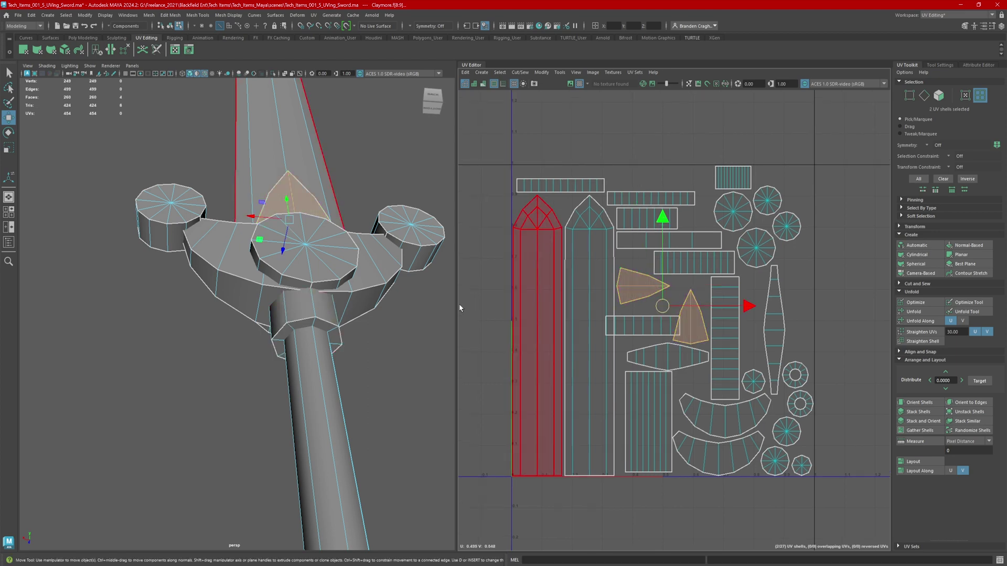
Rotate only the sideways triangular shell about 90 degrees counterclockwise so it points upward like its twin.
{"action": "left_click_drag", "start_coordinate": [236, 273], "coordinate": [472, 320], "text": "alt"}
{"action": "left_click", "coordinate": [632, 288]}
{"action": "left_click_drag", "start_coordinate": [367, 294], "coordinate": [192, 283], "text": "alt"}
{"action": "key", "text": "e"}
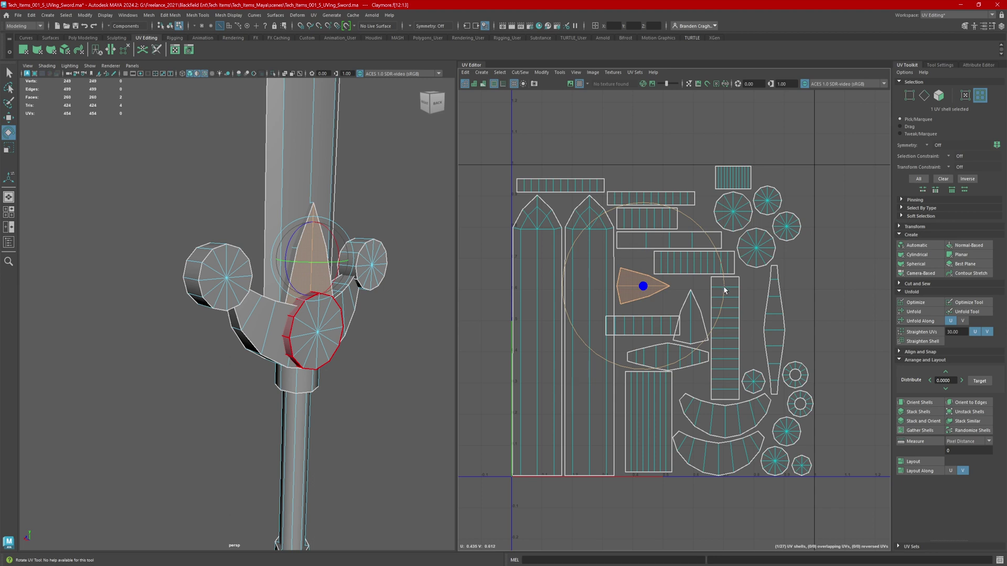
{"action": "left_click_drag", "start_coordinate": [725, 291], "coordinate": [649, 200]}
{"action": "scroll", "coordinate": [645, 285], "scroll_direction": "down", "scroll_amount": 2}
{"action": "key", "text": "w"}
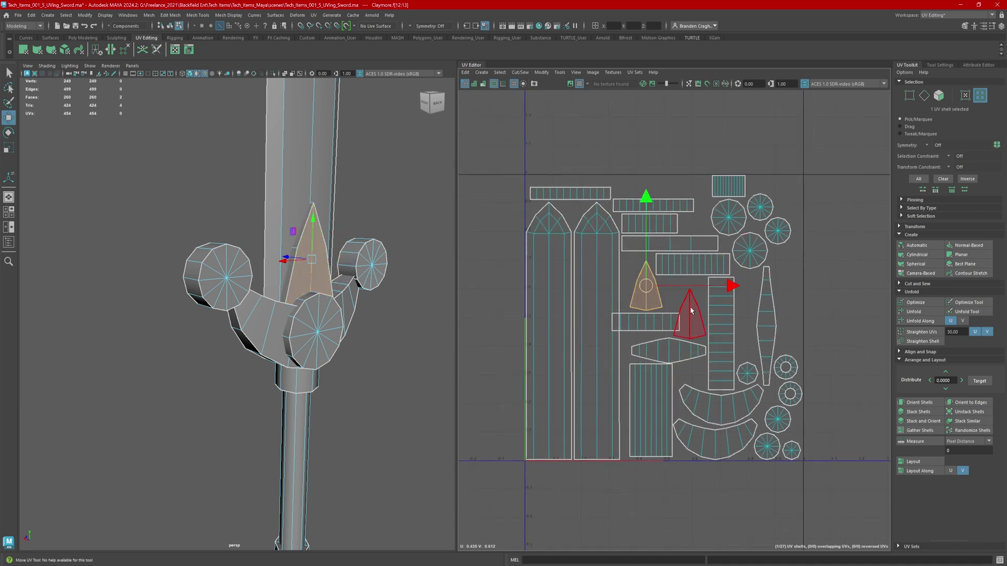
Examine the selected triangular spike on the model from the back and side to compare it with its opposite counterpart.
{"action": "left_click_drag", "start_coordinate": [346, 284], "coordinate": [304, 283], "text": "alt"}
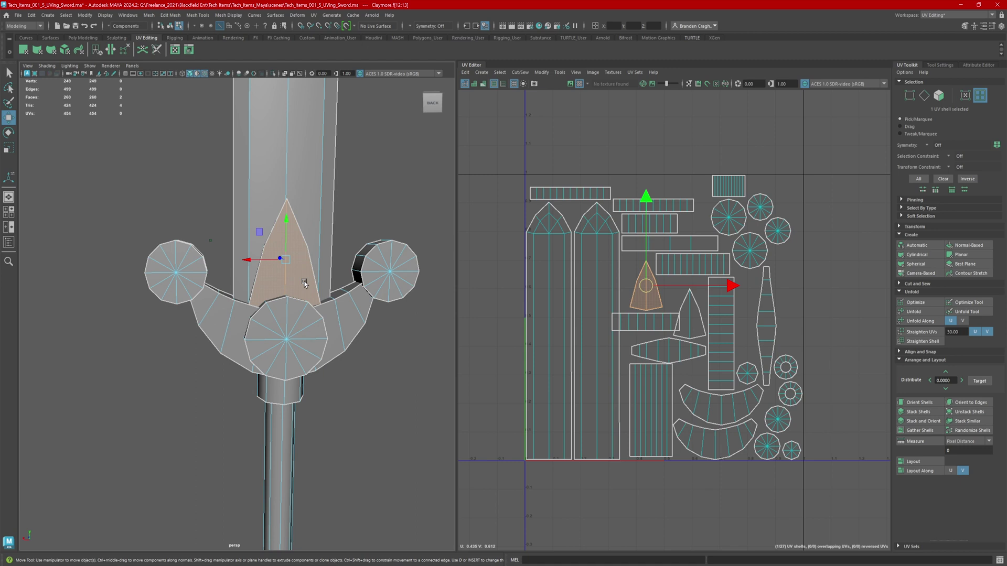
{"action": "left_click", "coordinate": [305, 282]}
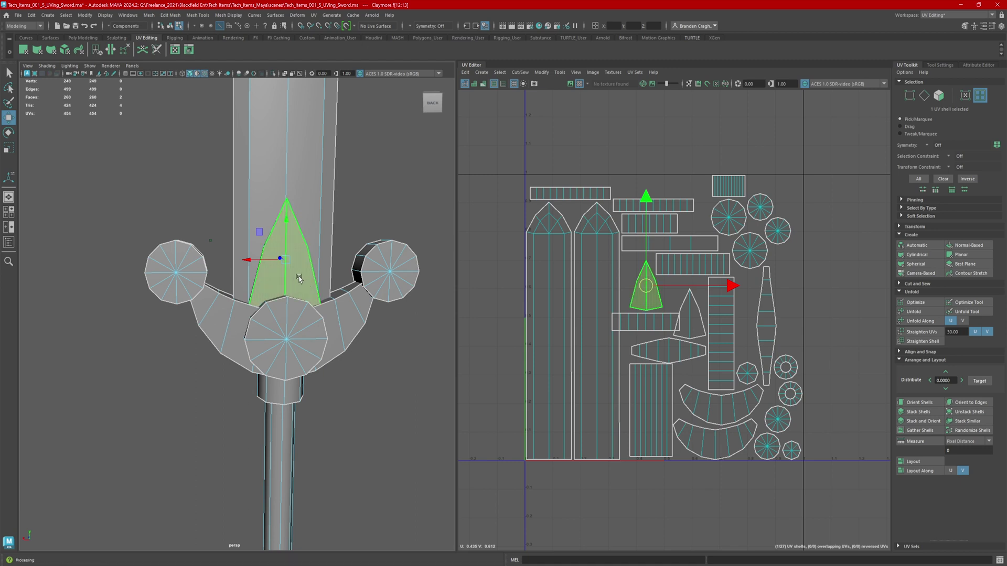
{"action": "left_click", "coordinate": [304, 278]}
{"action": "mouse_move", "coordinate": [274, 276]}
{"action": "left_mouse_down", "text": "alt"}
{"action": "mouse_move", "coordinate": [406, 288]}
{"action": "mouse_move", "coordinate": [288, 279]}
{"action": "left_mouse_up", "text": "alt"}
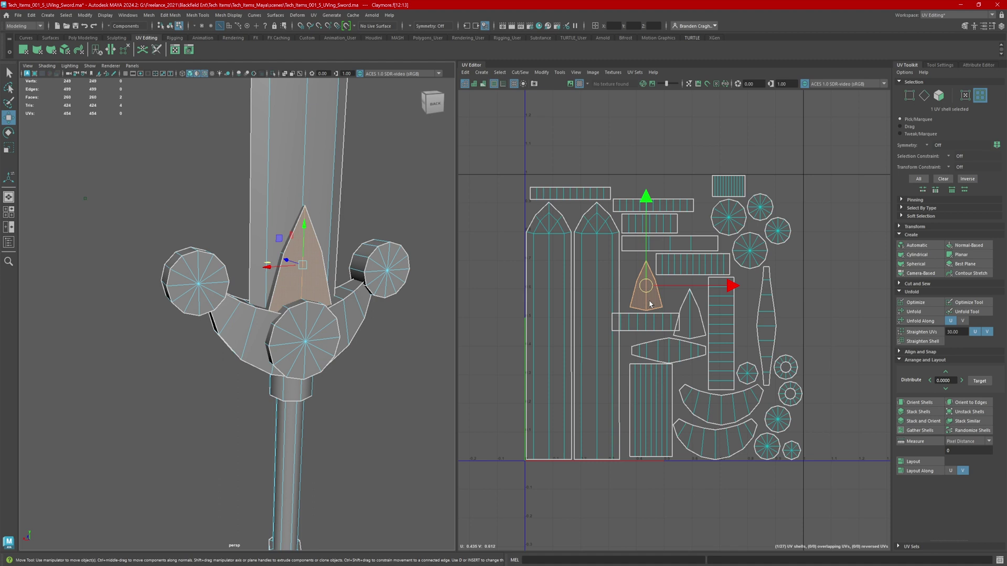
{"action": "left_click_drag", "start_coordinate": [357, 322], "coordinate": [339, 310], "text": "alt"}
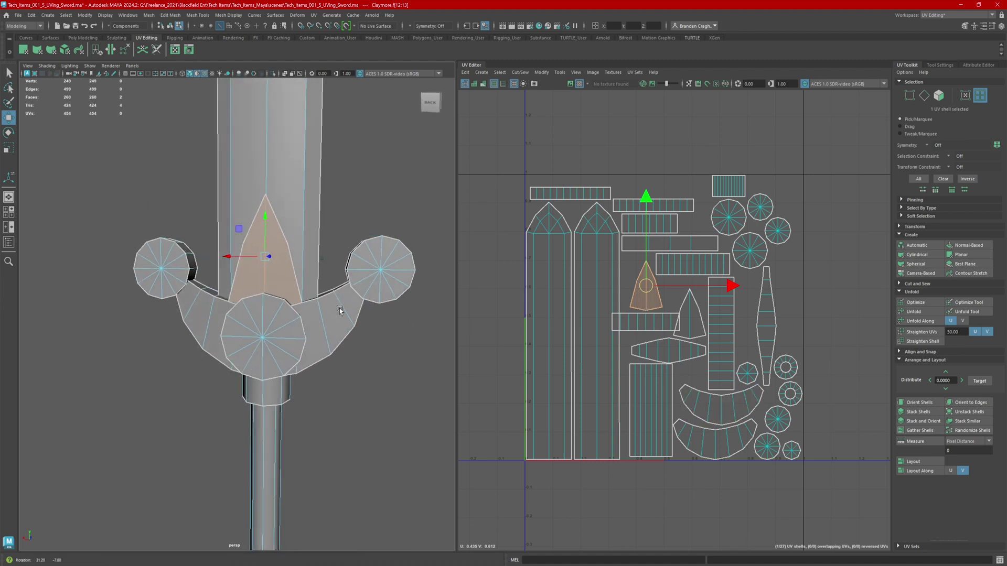
{"action": "scroll", "coordinate": [339, 310], "scroll_direction": "down", "scroll_amount": 3}
{"action": "left_click_drag", "start_coordinate": [253, 316], "coordinate": [333, 319], "text": "alt"}
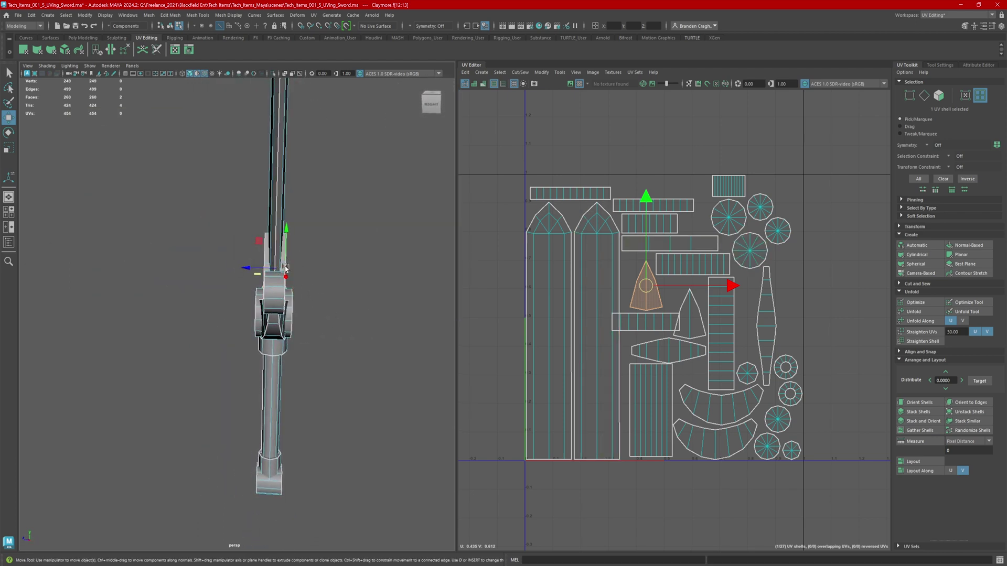
{"action": "left_click_drag", "start_coordinate": [359, 308], "coordinate": [527, 323], "text": "alt"}
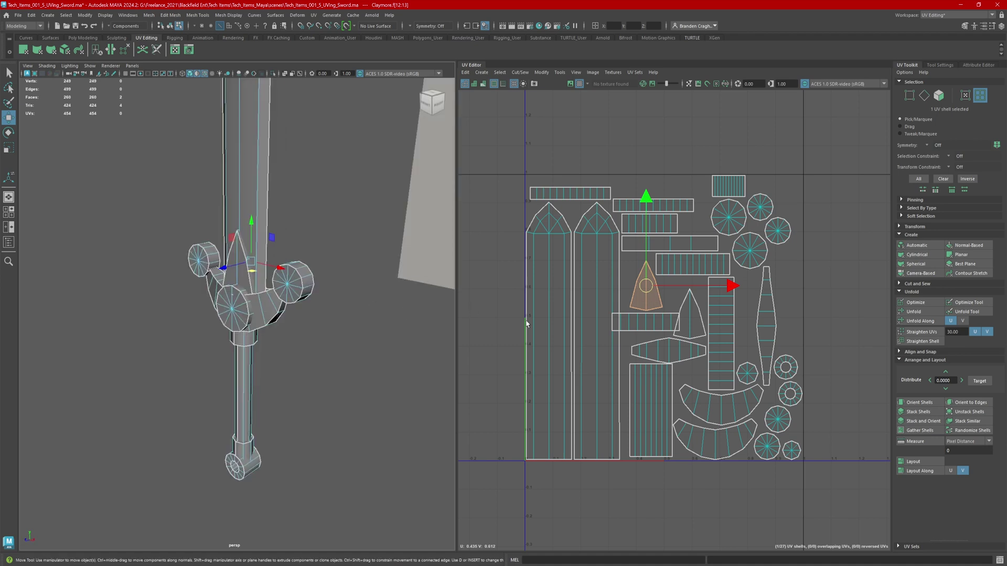
Move both triangular spike shells outside the UV tile and stack them on each other.
{"action": "left_click", "coordinate": [690, 317], "text": "shift"}
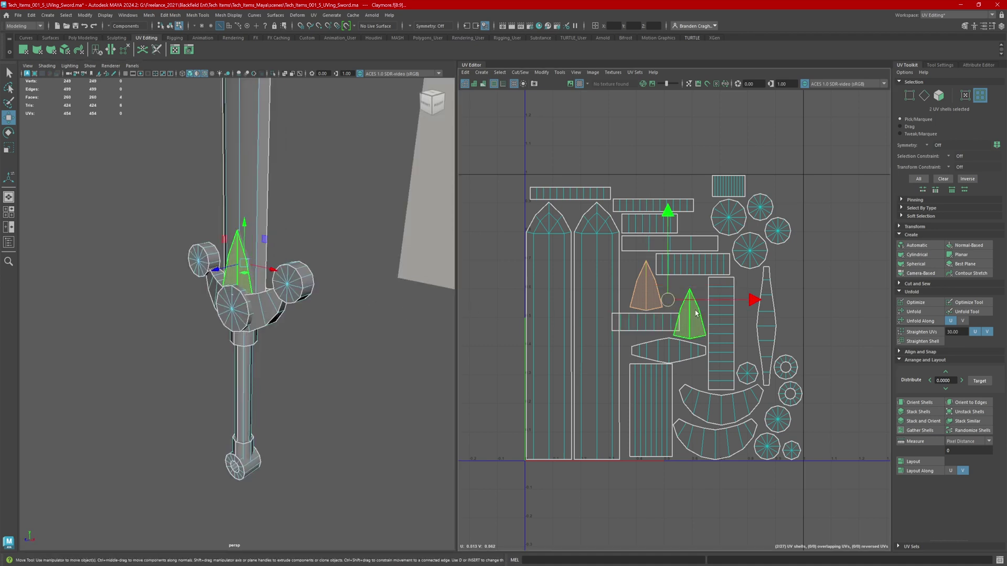
{"action": "middle_click_drag", "start_coordinate": [694, 315], "coordinate": [633, 322], "text": "alt"}
{"action": "left_click_drag", "start_coordinate": [607, 308], "coordinate": [787, 250]}
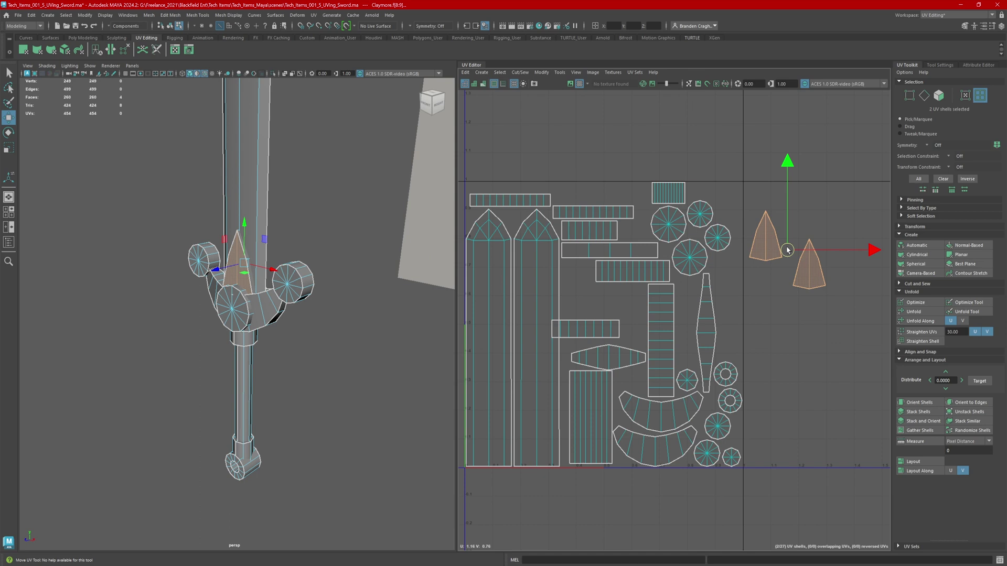
{"action": "left_click", "coordinate": [914, 413]}
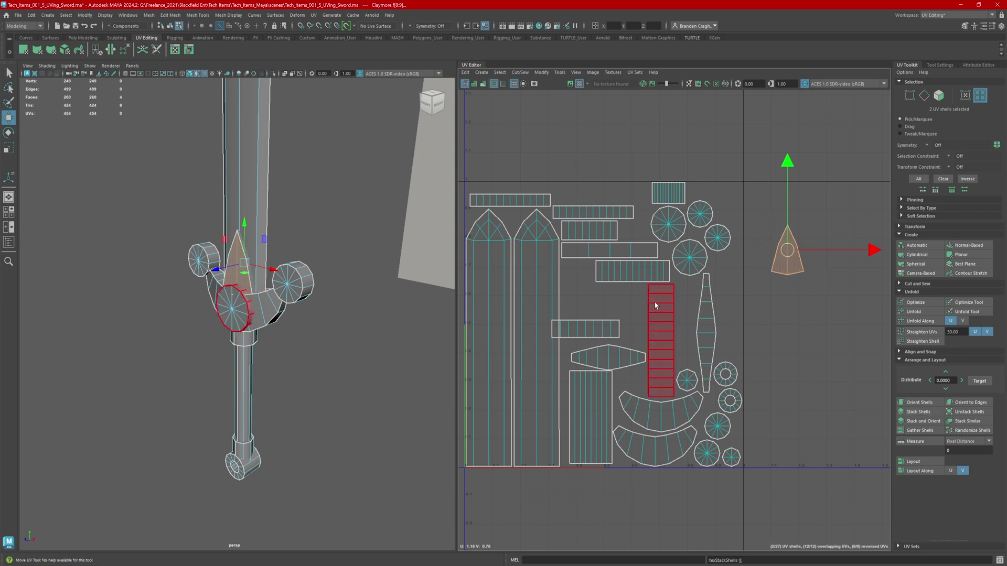
Select the two long blade shells, check them on the model, and stack them on each other.
{"action": "middle_click_drag", "start_coordinate": [535, 307], "coordinate": [560, 303], "text": "alt"}
{"action": "left_click_drag", "start_coordinate": [518, 299], "coordinate": [557, 328]}
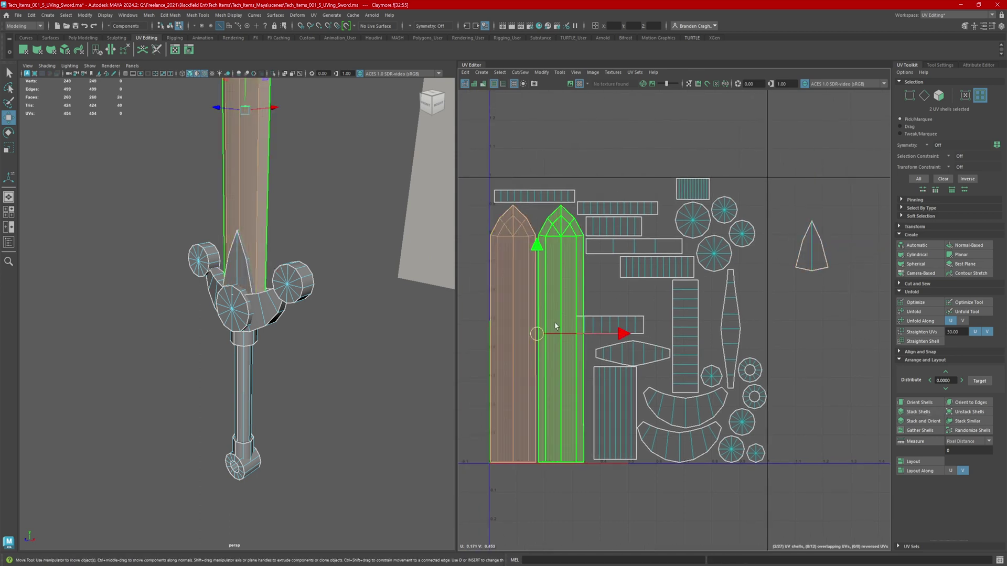
{"action": "right_click_drag", "start_coordinate": [351, 286], "coordinate": [282, 294], "text": "alt"}
{"action": "middle_click_drag", "start_coordinate": [282, 293], "coordinate": [299, 386], "text": "alt"}
{"action": "left_click_drag", "start_coordinate": [299, 386], "coordinate": [157, 371], "text": "alt"}
{"action": "left_click", "coordinate": [922, 420]}
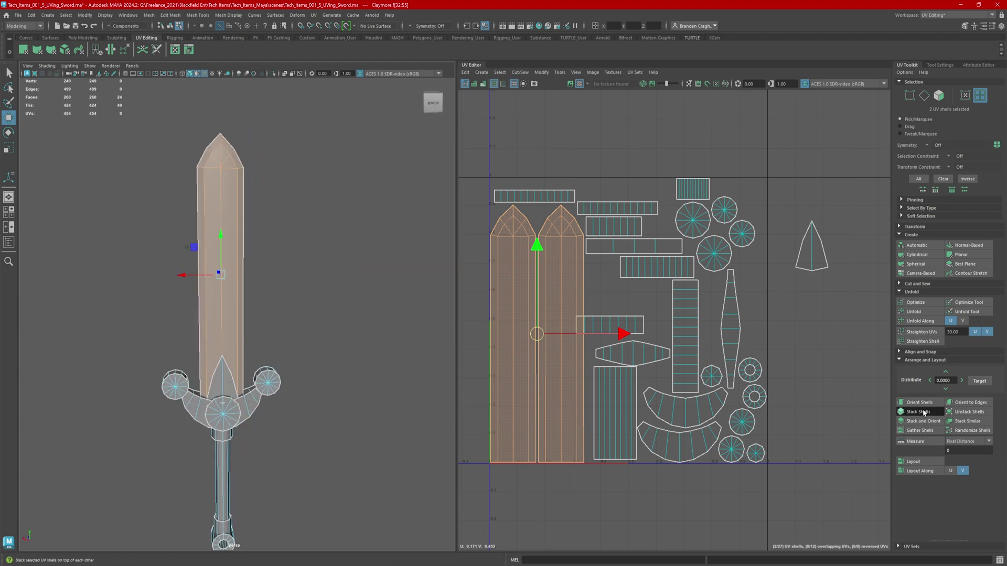
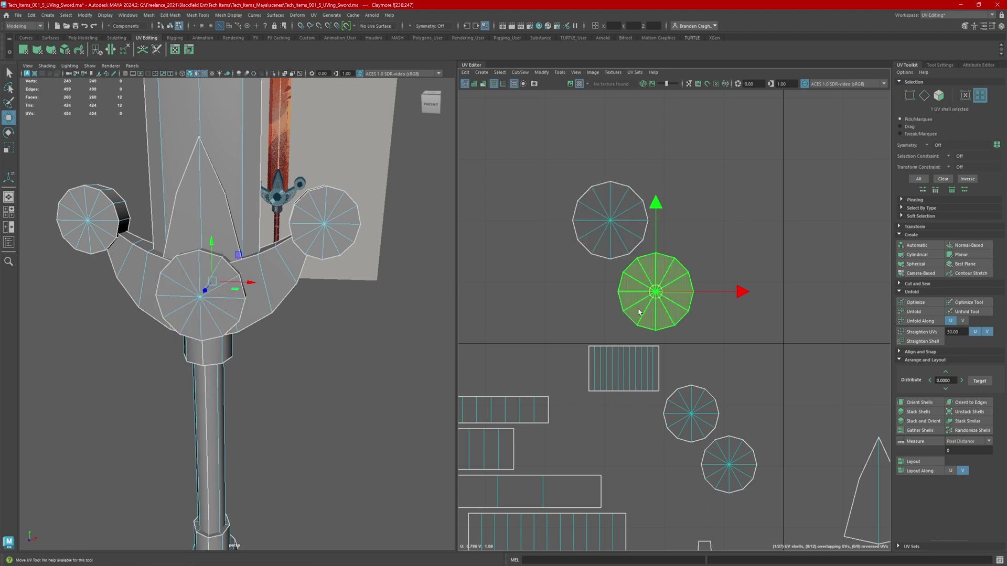
Rotate the lower large round shell above the UV tile, and select both round shells' upward spoke edges to compare their orientation on the crossguard.
{"action": "key", "text": "e"}
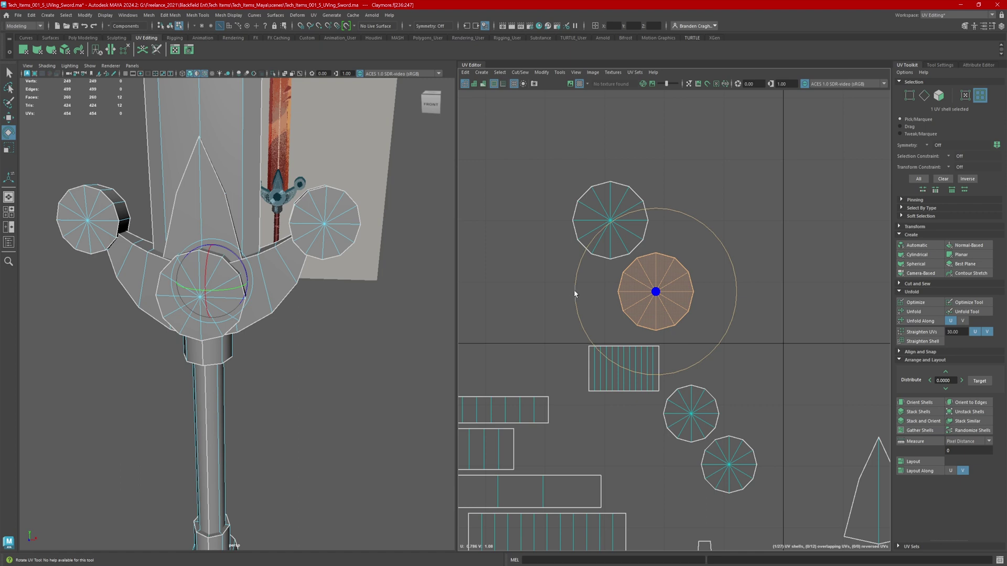
{"action": "left_click_drag", "start_coordinate": [576, 293], "coordinate": [658, 225]}
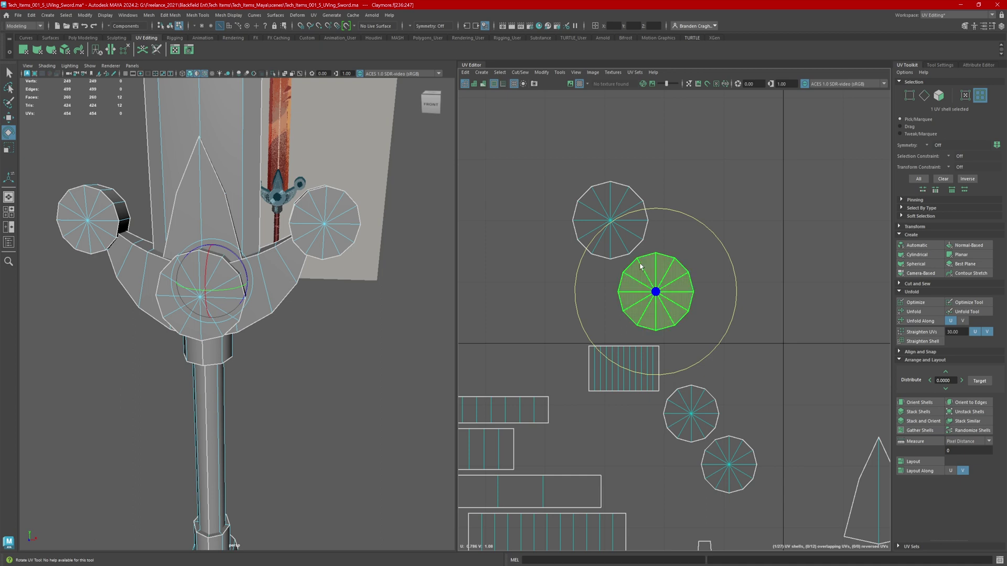
{"action": "right_click_drag", "start_coordinate": [580, 210], "coordinate": [580, 184]}
{"action": "left_click", "coordinate": [627, 206]}
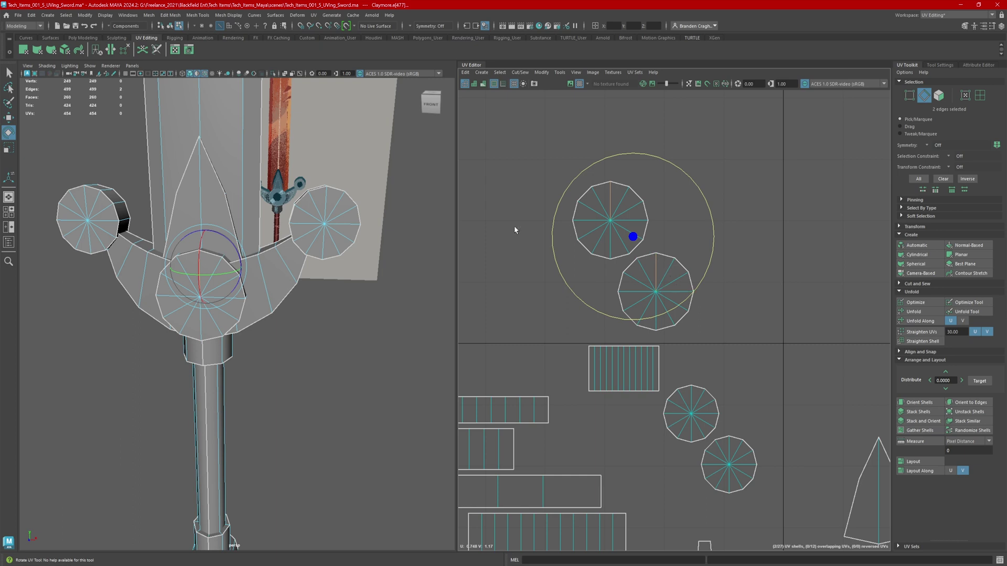
{"action": "left_click_drag", "start_coordinate": [269, 270], "coordinate": [152, 297], "text": "alt"}
{"action": "key", "text": "w"}
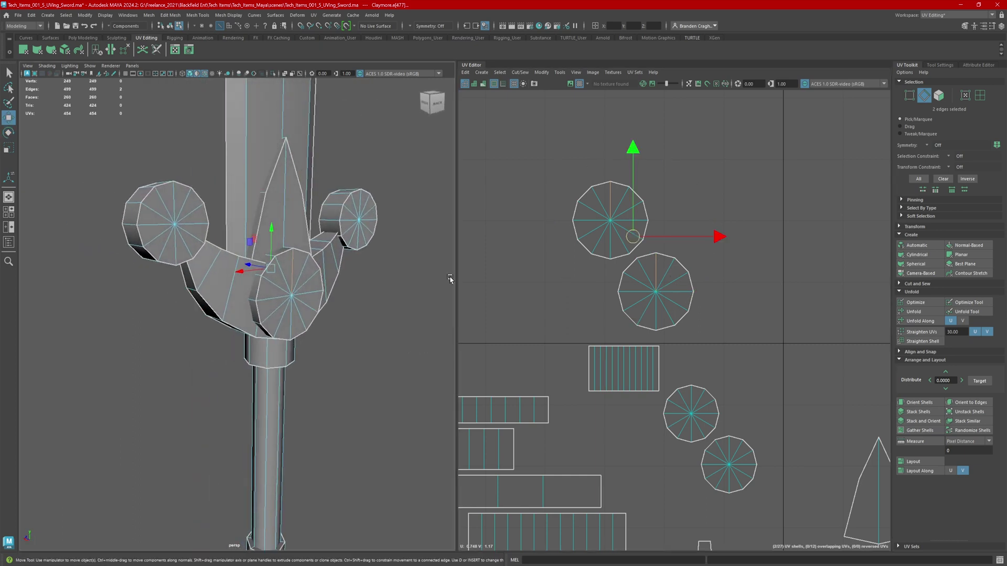
Select the two large round crossguard shells, stack them on each other, and move the stack outside the UV tile beside the spike shell.
{"action": "right_click_drag", "start_coordinate": [663, 280], "coordinate": [624, 263]}
{"action": "left_click_drag", "start_coordinate": [582, 215], "coordinate": [676, 310]}
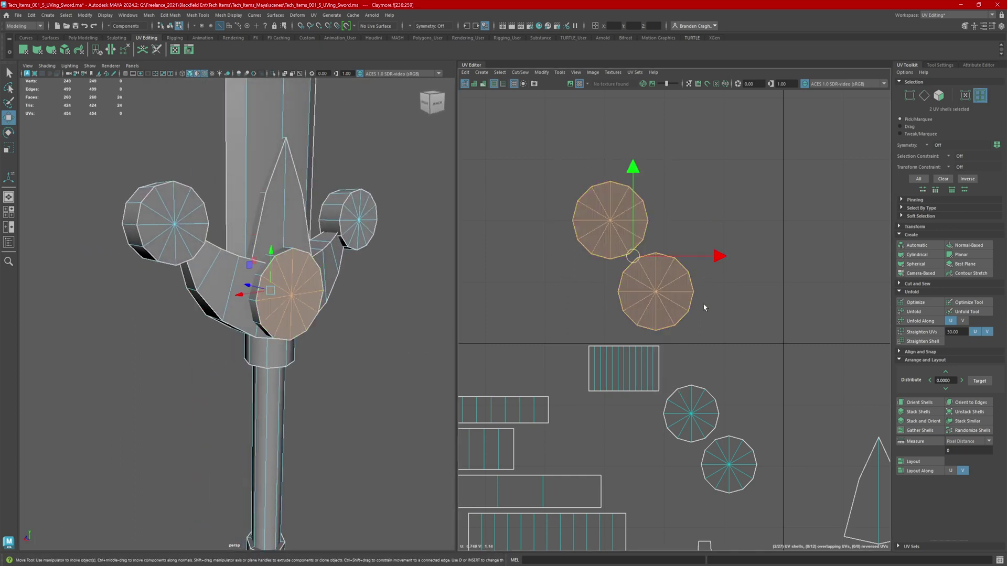
{"action": "left_click", "coordinate": [927, 412]}
{"action": "scroll", "coordinate": [805, 366], "scroll_direction": "down", "scroll_amount": 3}
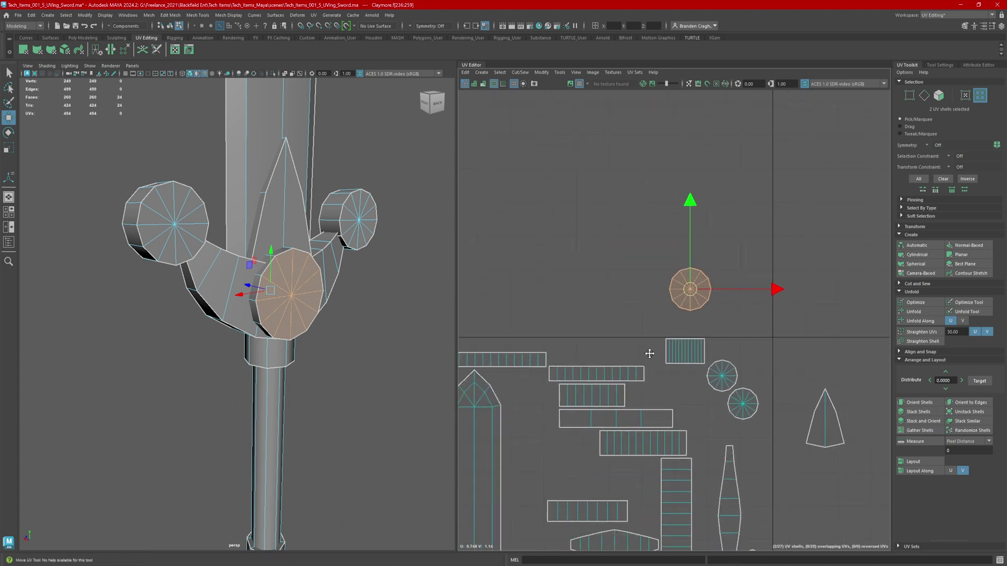
{"action": "left_click_drag", "start_coordinate": [649, 242], "coordinate": [829, 373]}
{"action": "middle_click_drag", "start_coordinate": [774, 367], "coordinate": [725, 296], "text": "alt"}
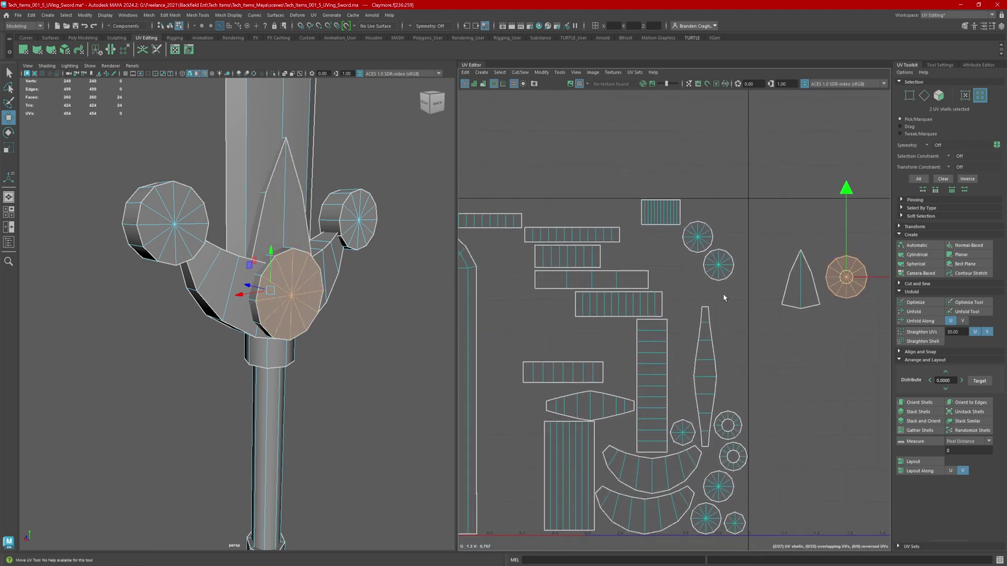
Select the four medium round side-disc shells, move them outside the UV tile, and place the lower pair beside the upper pair.
{"action": "middle_click_drag", "start_coordinate": [492, 300], "coordinate": [488, 324], "text": "alt"}
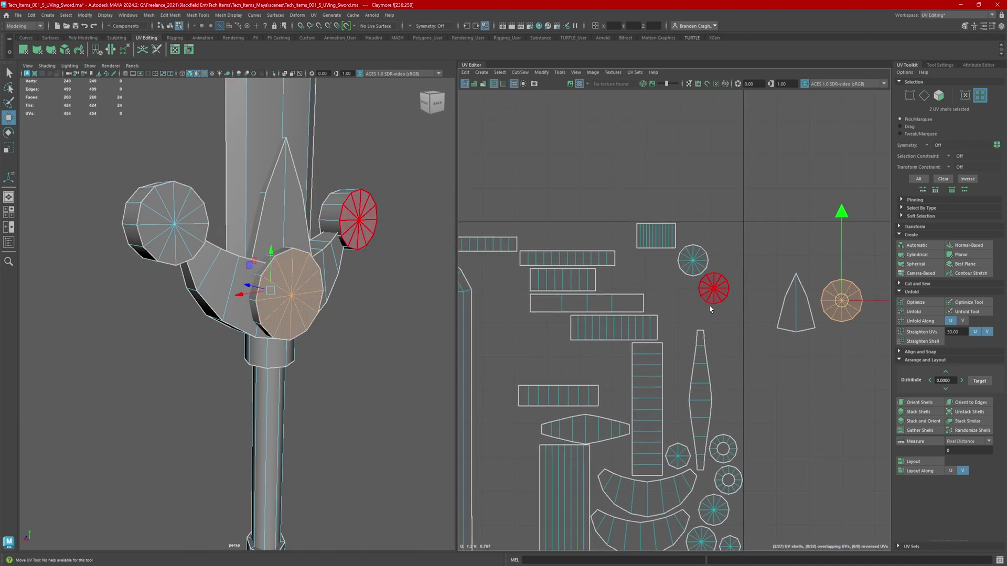
{"action": "left_click_drag", "start_coordinate": [430, 299], "coordinate": [338, 293], "text": "alt"}
{"action": "left_click", "coordinate": [693, 260]}
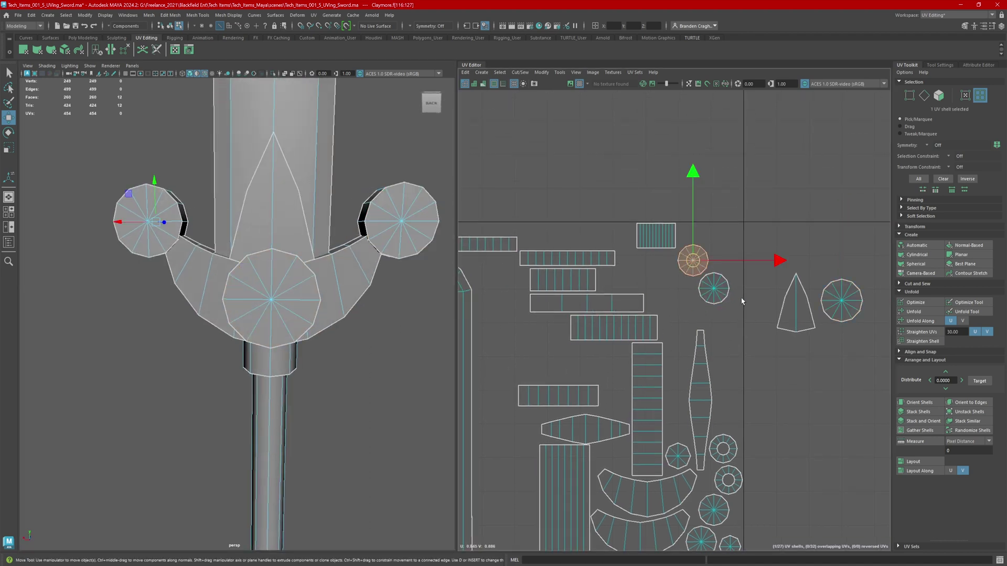
{"action": "left_click", "coordinate": [714, 288]}
{"action": "left_click", "coordinate": [693, 260], "text": "shift"}
{"action": "scroll", "coordinate": [709, 375], "scroll_direction": "down", "scroll_amount": 1}
{"action": "middle_click_drag", "start_coordinate": [709, 375], "coordinate": [689, 324], "text": "alt"}
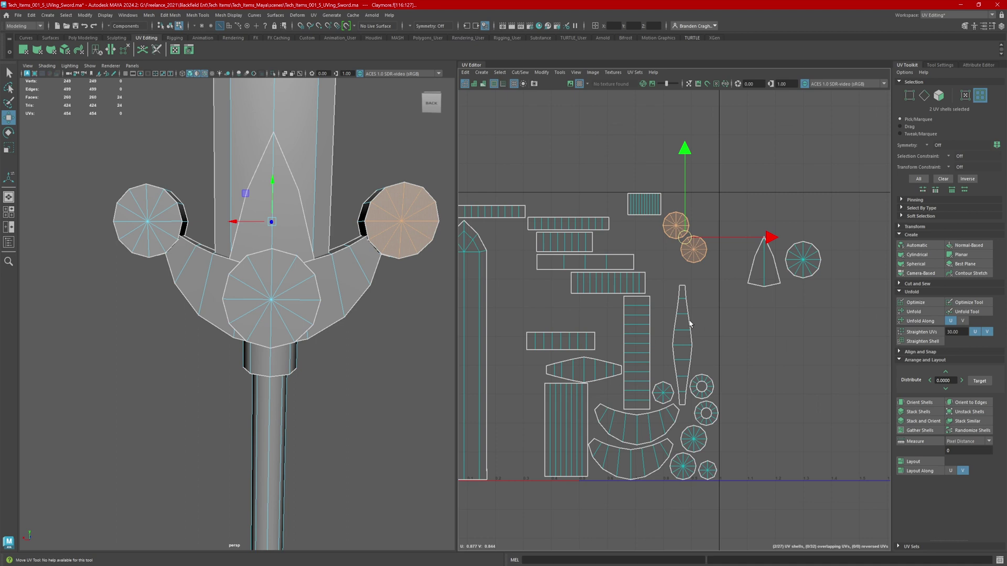
{"action": "left_click", "coordinate": [681, 466], "text": "shift"}
{"action": "left_click", "coordinate": [692, 439], "text": "shift"}
{"action": "left_click_drag", "start_coordinate": [686, 344], "coordinate": [820, 328]}
{"action": "middle_click_drag", "start_coordinate": [821, 329], "coordinate": [615, 323], "text": "alt"}
{"action": "left_click_drag", "start_coordinate": [615, 326], "coordinate": [643, 325]}
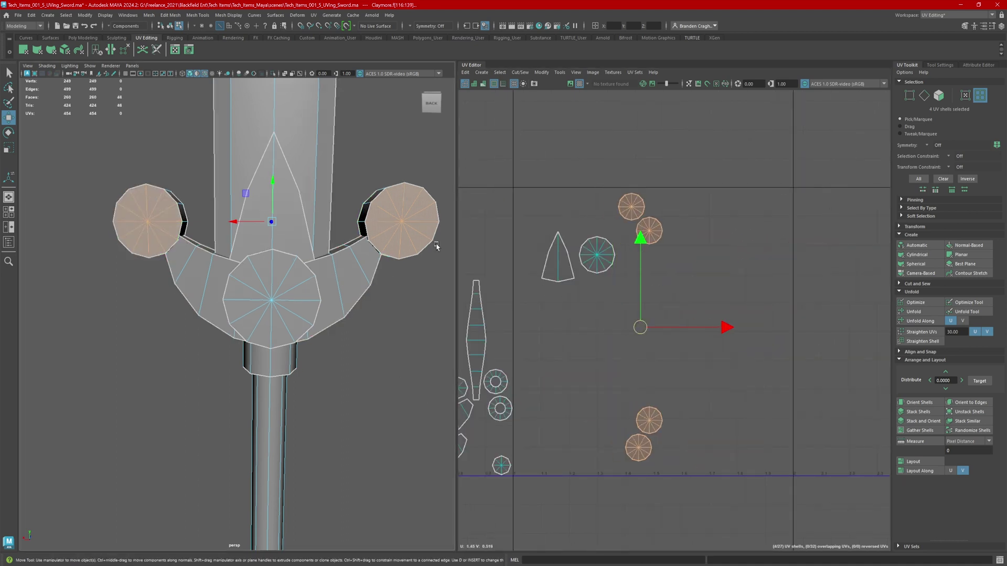
{"action": "left_click", "coordinate": [148, 225]}
{"action": "left_click_drag", "start_coordinate": [642, 438], "coordinate": [691, 222]}
Select the upward spoke edges on the front and back of both side discs to compare the orientation of their round shells.
{"action": "left_click", "coordinate": [401, 223]}
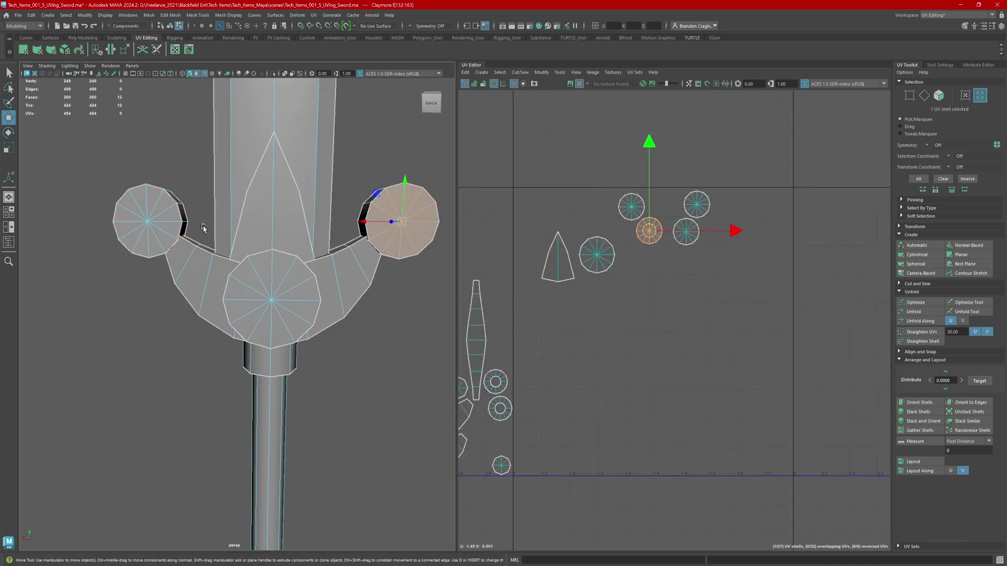
{"action": "left_click", "coordinate": [152, 224], "text": "shift"}
{"action": "left_click_drag", "start_coordinate": [420, 223], "coordinate": [414, 227], "text": "alt"}
{"action": "right_click_drag", "start_coordinate": [414, 227], "coordinate": [416, 202]}
{"action": "left_click", "coordinate": [409, 205]}
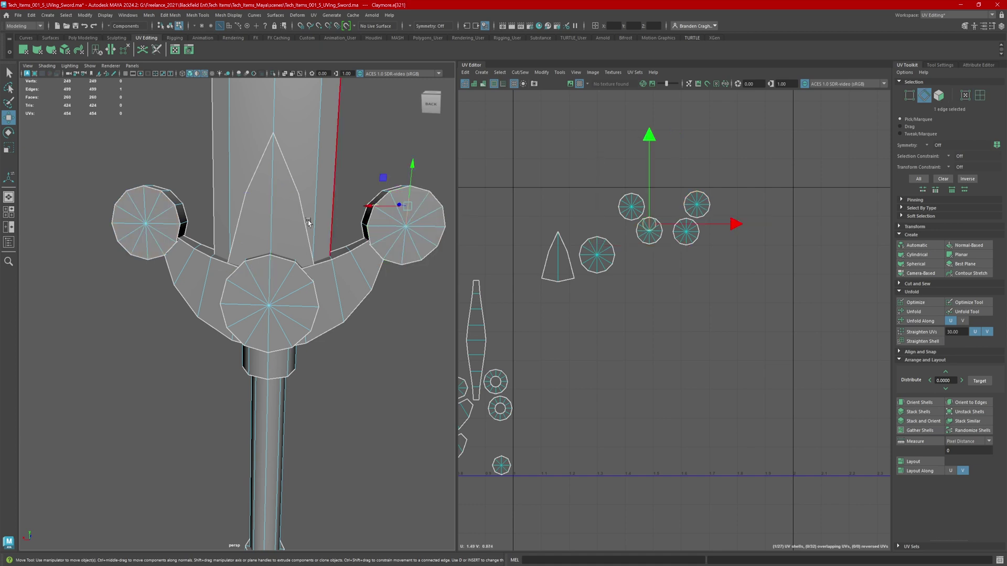
{"action": "left_click", "coordinate": [145, 204], "text": "shift"}
{"action": "left_click_drag", "start_coordinate": [146, 204], "coordinate": [323, 204], "text": "alt"}
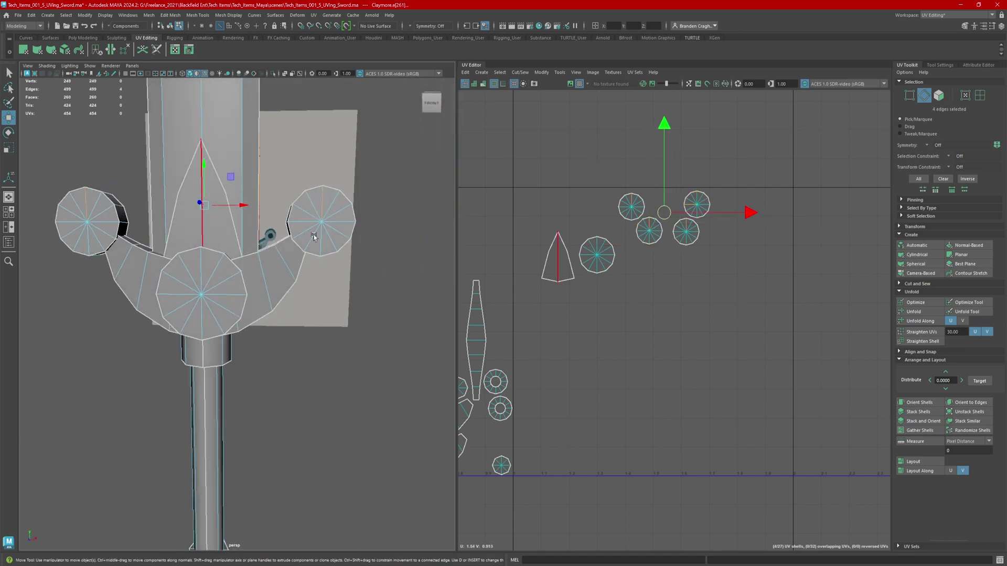
{"action": "scroll", "coordinate": [621, 292], "scroll_direction": "up", "scroll_amount": 8}
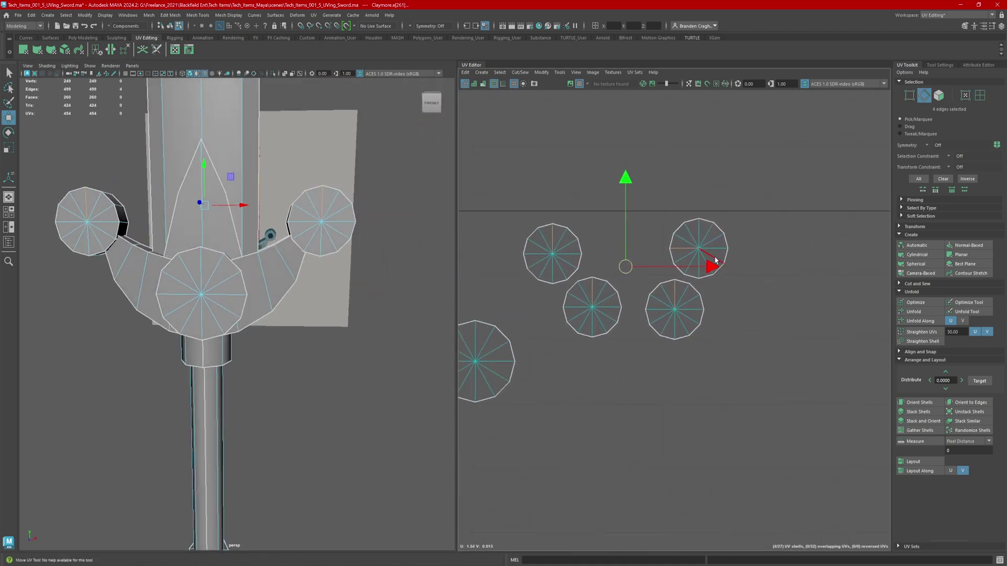
Rotate the upper round shell of the second pair and check its spoke orientation against the other three.
{"action": "right_click_drag", "start_coordinate": [703, 247], "coordinate": [669, 235]}
{"action": "left_click", "coordinate": [701, 251]}
{"action": "key", "text": "e"}
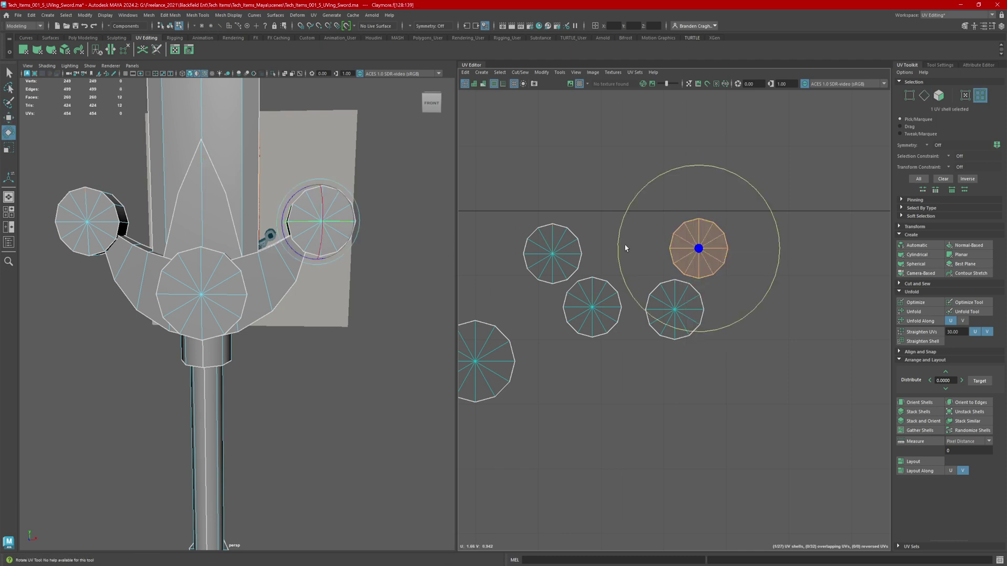
{"action": "left_click_drag", "start_coordinate": [617, 247], "coordinate": [693, 169]}
{"action": "right_click_drag", "start_coordinate": [688, 187], "coordinate": [690, 168]}
{"action": "left_click", "coordinate": [722, 232]}
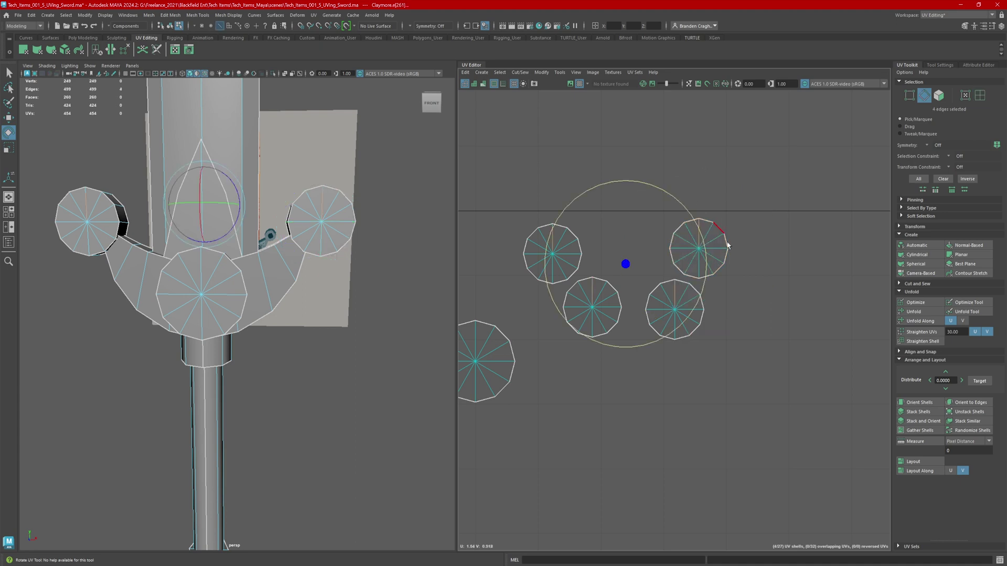
Select the front and back cap shells of one crossguard side disc and stack them on each other.
{"action": "right_click_drag", "start_coordinate": [728, 295], "coordinate": [775, 292]}
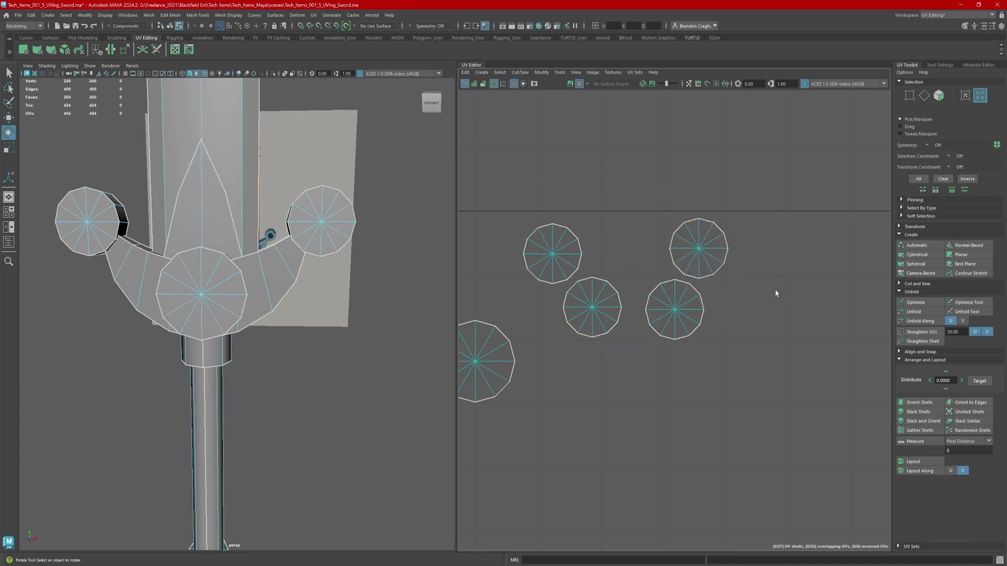
{"action": "middle_click_drag", "start_coordinate": [775, 292], "coordinate": [781, 293], "text": "alt"}
{"action": "left_click_drag", "start_coordinate": [531, 224], "coordinate": [728, 322]}
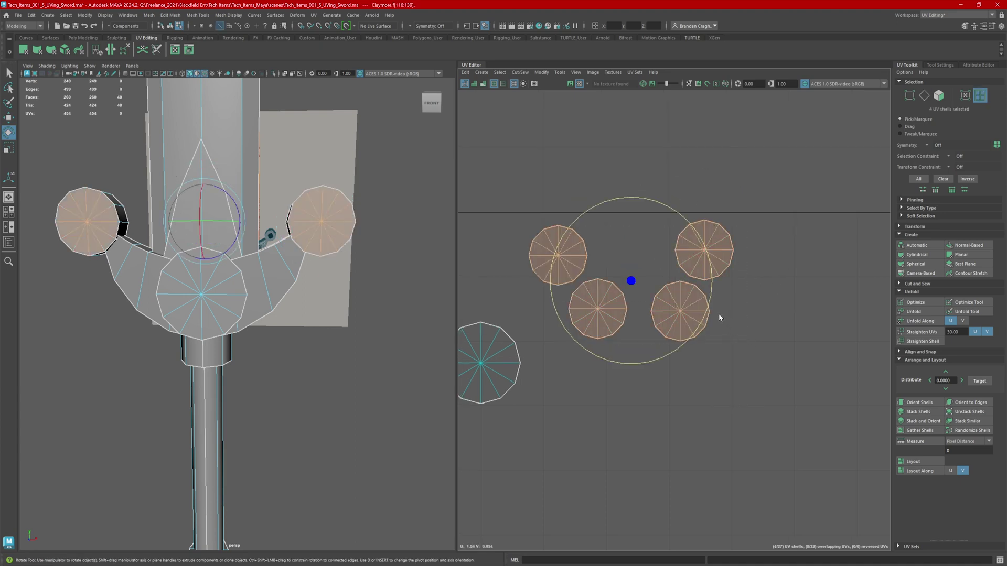
{"action": "middle_click_drag", "start_coordinate": [318, 238], "coordinate": [367, 257], "text": "alt"}
{"action": "left_click", "coordinate": [149, 245]}
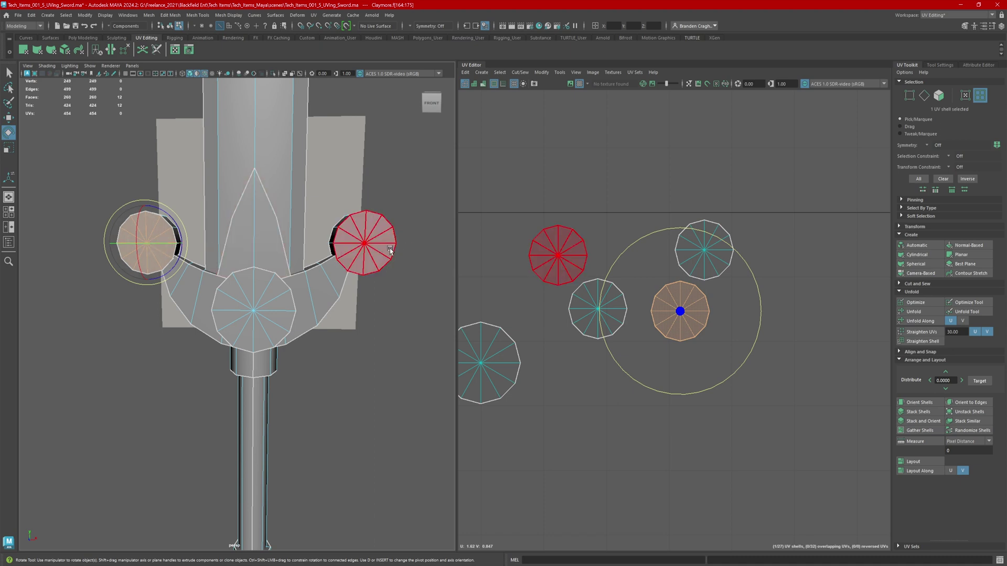
{"action": "left_click_drag", "start_coordinate": [389, 247], "coordinate": [186, 306], "text": "alt"}
{"action": "left_click", "coordinate": [118, 250], "text": "shift"}
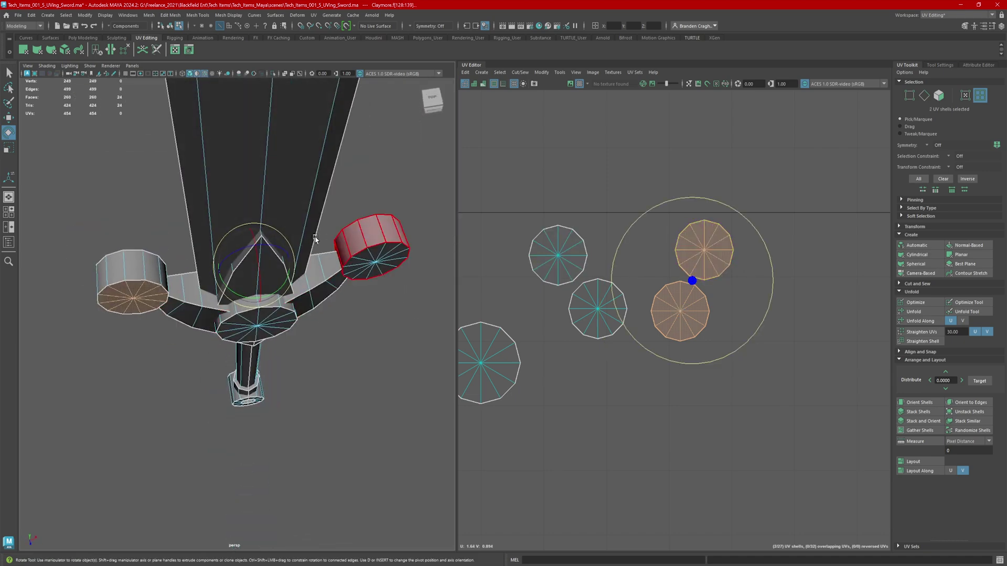
{"action": "left_click", "coordinate": [919, 413]}
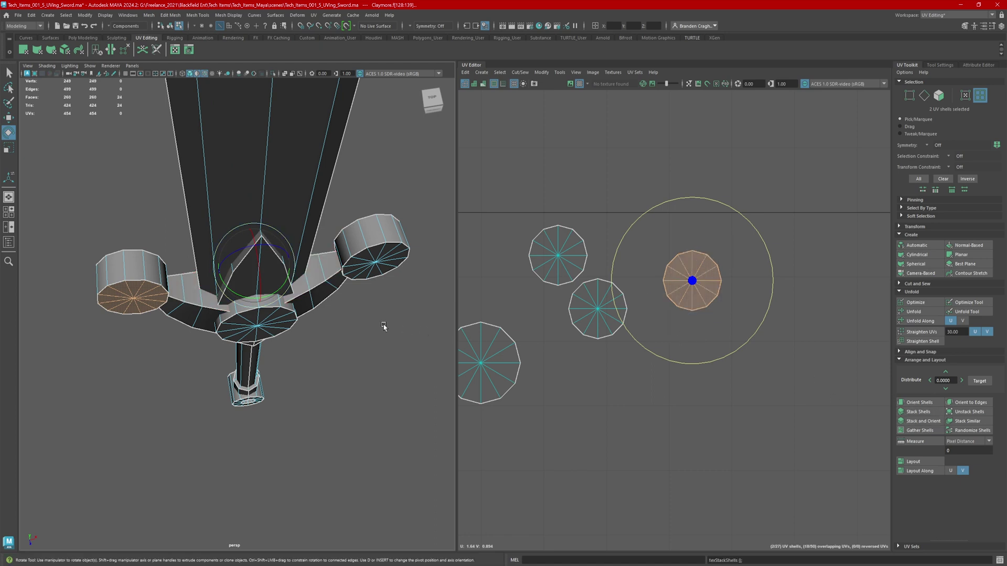
Select the front and back cap shells of the opposite side disc and stack them on each other.
{"action": "left_click_drag", "start_coordinate": [405, 298], "coordinate": [392, 249], "text": "alt"}
{"action": "left_click", "coordinate": [367, 251]}
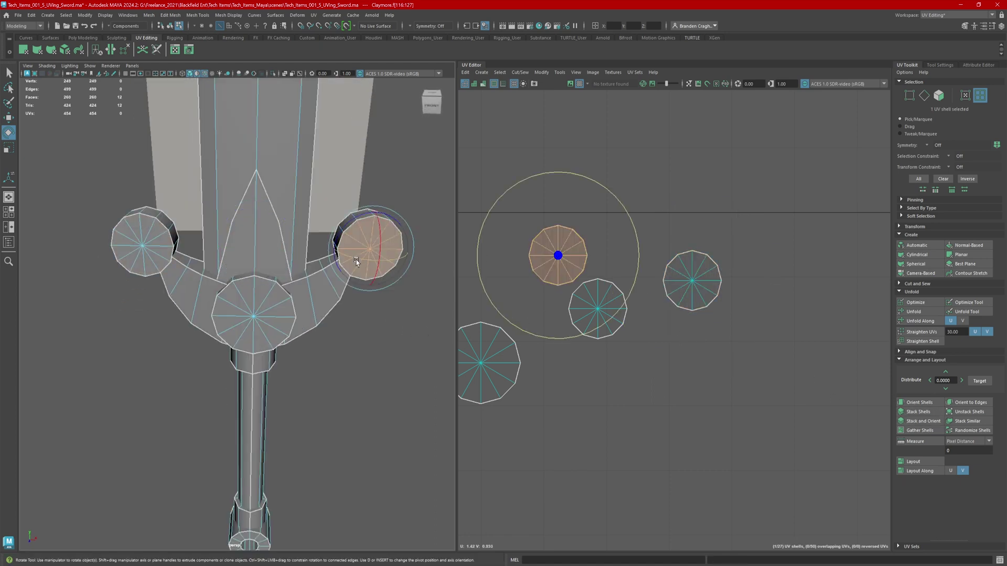
{"action": "left_click_drag", "start_coordinate": [223, 287], "coordinate": [340, 299], "text": "alt"}
{"action": "left_click", "coordinate": [339, 259], "text": "shift"}
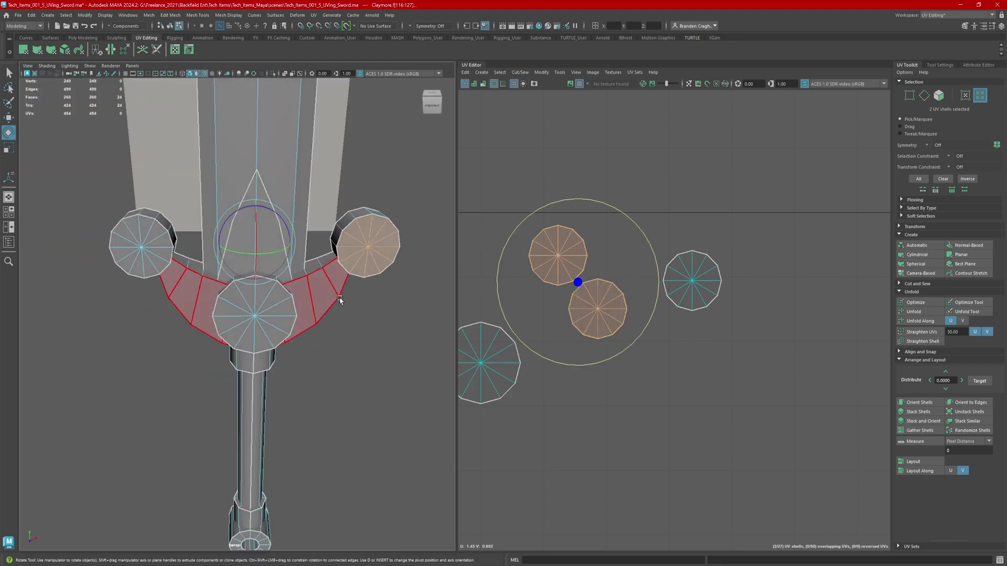
{"action": "left_click", "coordinate": [926, 415]}
Select a border edge of the crescent-shaped crossguard face and examine it on the model.
{"action": "left_click_drag", "start_coordinate": [329, 326], "coordinate": [296, 320], "text": "alt"}
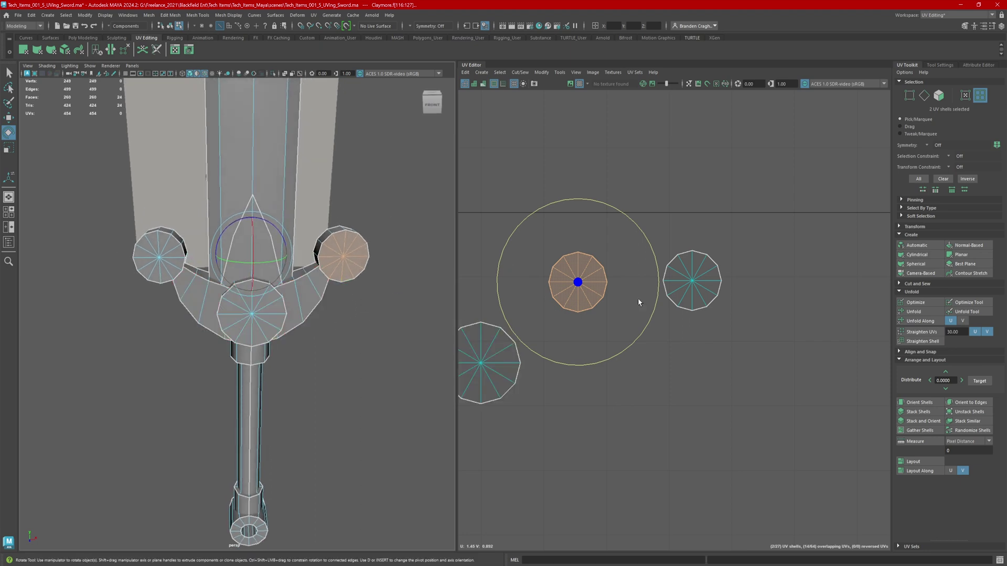
{"action": "right_click_drag", "start_coordinate": [655, 300], "coordinate": [666, 321]}
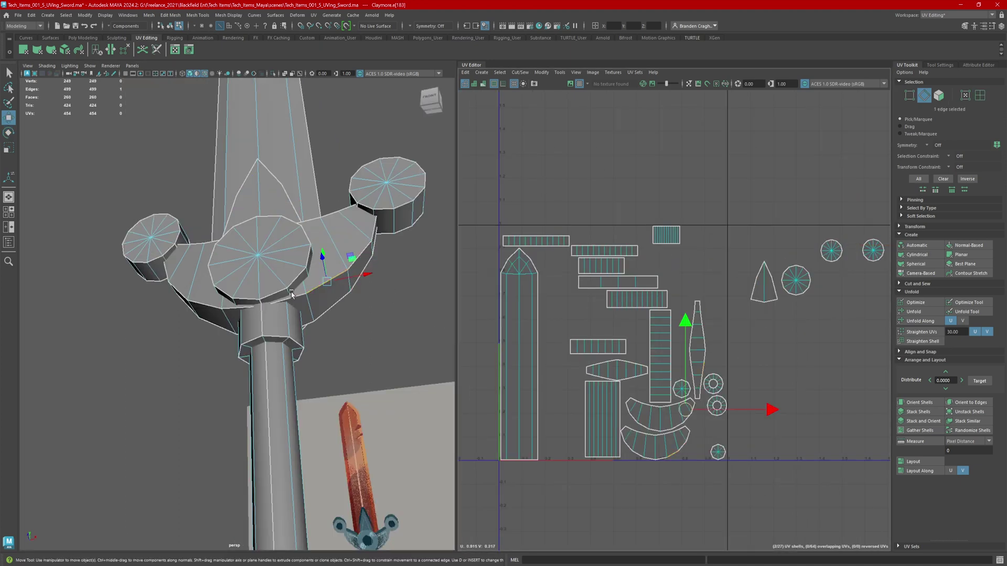
{"action": "left_click_drag", "start_coordinate": [336, 289], "coordinate": [362, 314], "text": "alt"}
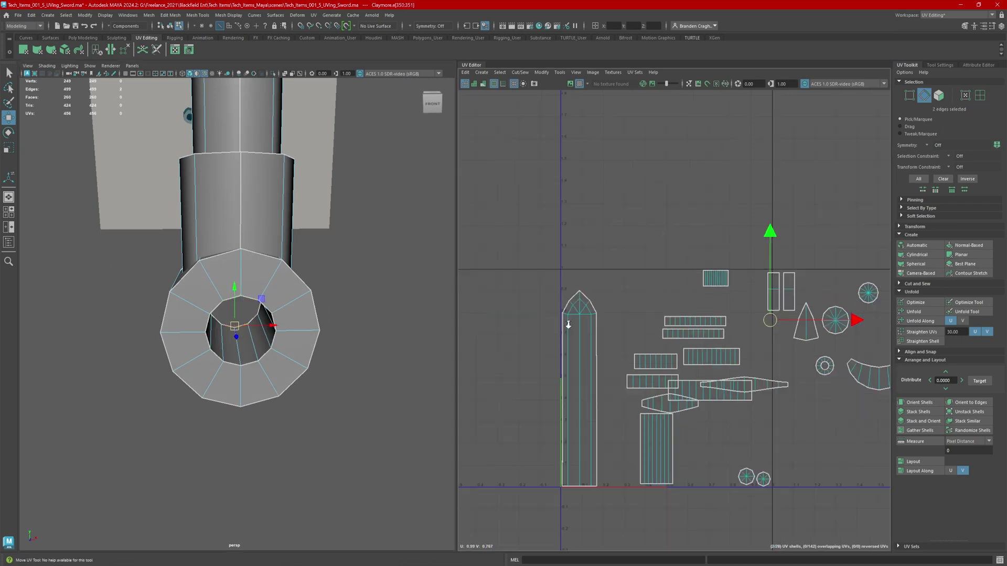
Select all UV shells and lay them out inside the UV tile.
{"action": "scroll", "coordinate": [568, 324], "scroll_direction": "down", "scroll_amount": 2}
{"action": "middle_click_drag", "start_coordinate": [729, 363], "coordinate": [692, 326], "text": "alt"}
{"action": "scroll", "coordinate": [689, 328], "scroll_direction": "up", "scroll_amount": 1}
{"action": "right_click_drag", "start_coordinate": [662, 291], "coordinate": [634, 280]}
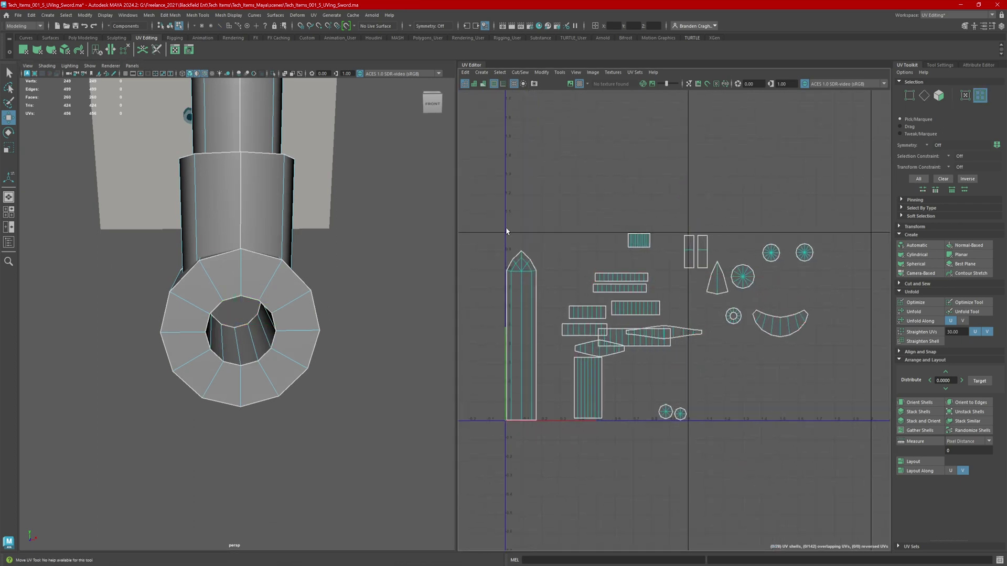
{"action": "left_click_drag", "start_coordinate": [791, 428], "coordinate": [862, 495]}
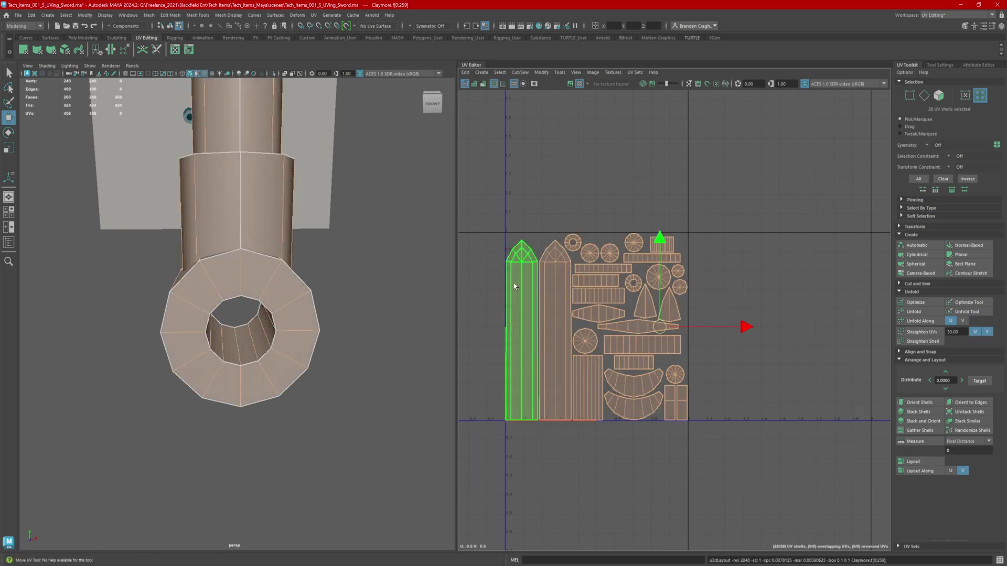
Select the two long blade shells, stack them on each other, and move the stack against the left border of the UV tile.
{"action": "middle_click_drag", "start_coordinate": [642, 332], "coordinate": [663, 333], "text": "alt"}
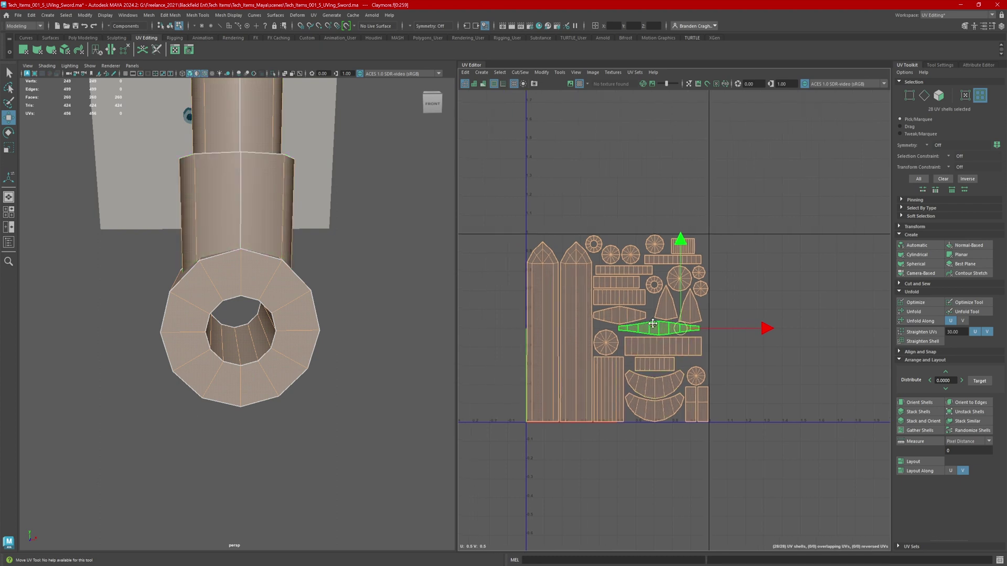
{"action": "right_click_drag", "start_coordinate": [663, 333], "coordinate": [685, 317], "text": "alt"}
{"action": "scroll", "coordinate": [685, 318], "scroll_direction": "up", "scroll_amount": 2}
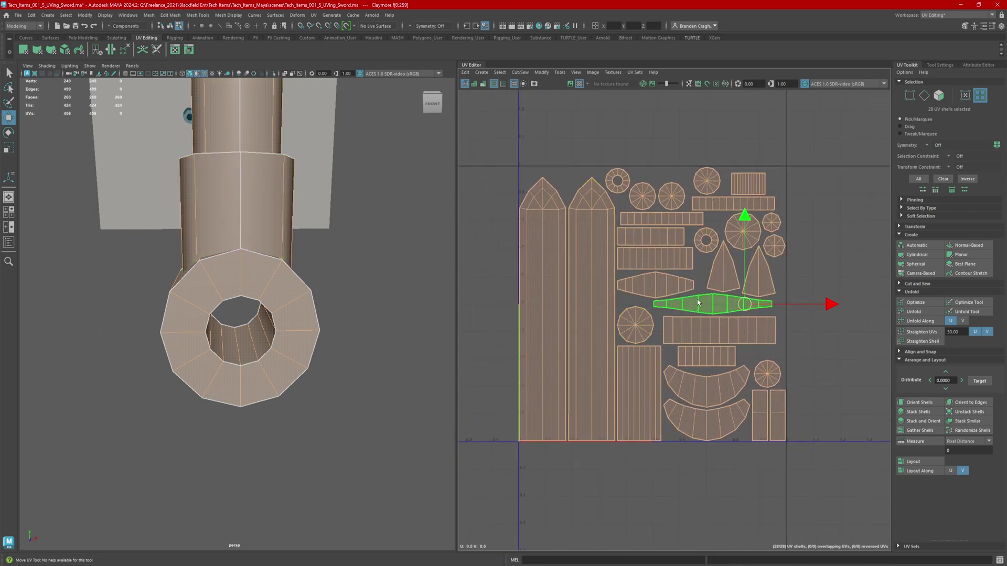
{"action": "right_click", "coordinate": [605, 300]}
{"action": "right_click_drag", "start_coordinate": [606, 300], "coordinate": [571, 287]}
{"action": "left_click_drag", "start_coordinate": [559, 295], "coordinate": [582, 333]}
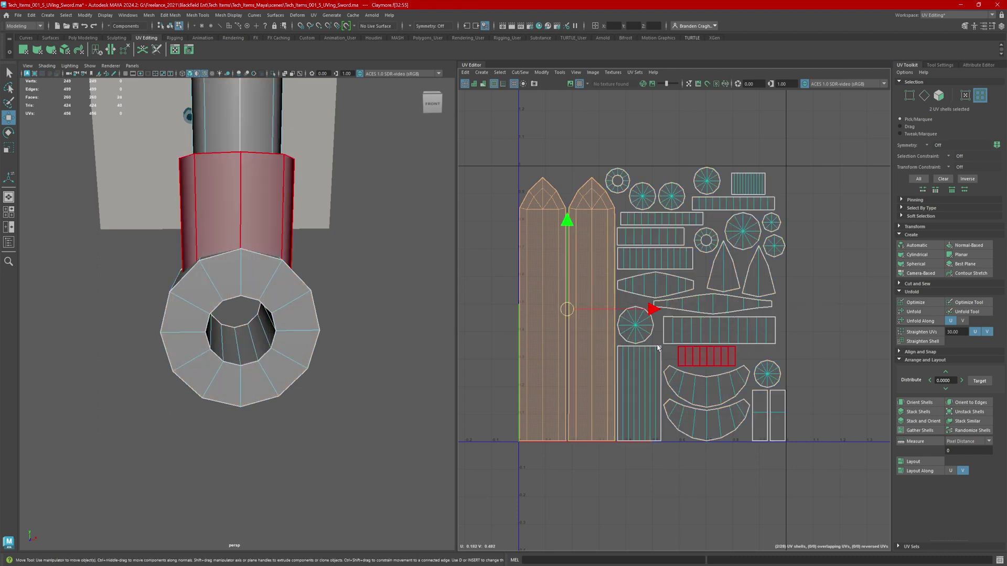
{"action": "right_click_drag", "start_coordinate": [659, 349], "coordinate": [713, 368], "text": "alt"}
{"action": "middle_click_drag", "start_coordinate": [713, 369], "coordinate": [737, 371], "text": "alt"}
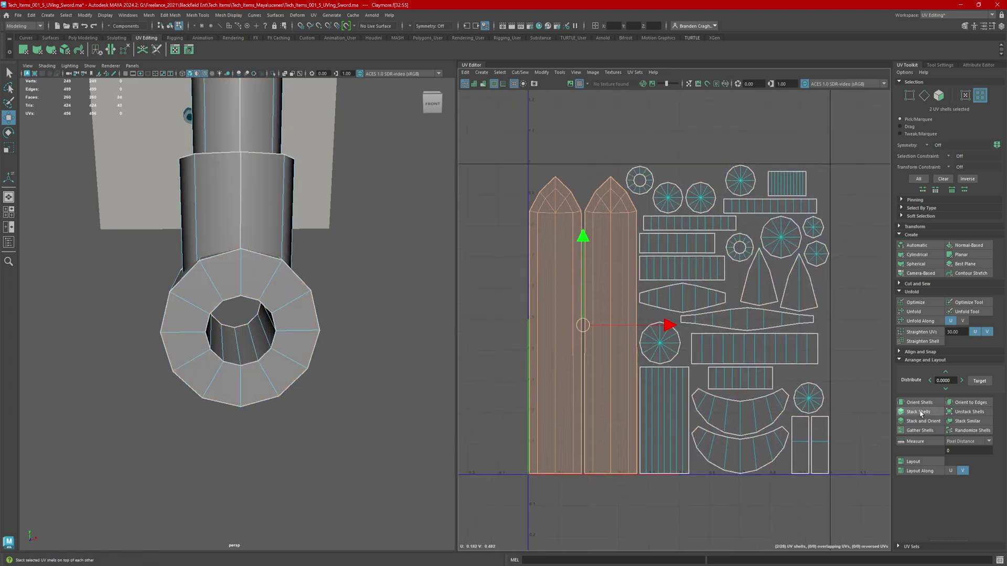
{"action": "left_click", "coordinate": [918, 412]}
{"action": "left_click_drag", "start_coordinate": [669, 327], "coordinate": [643, 328]}
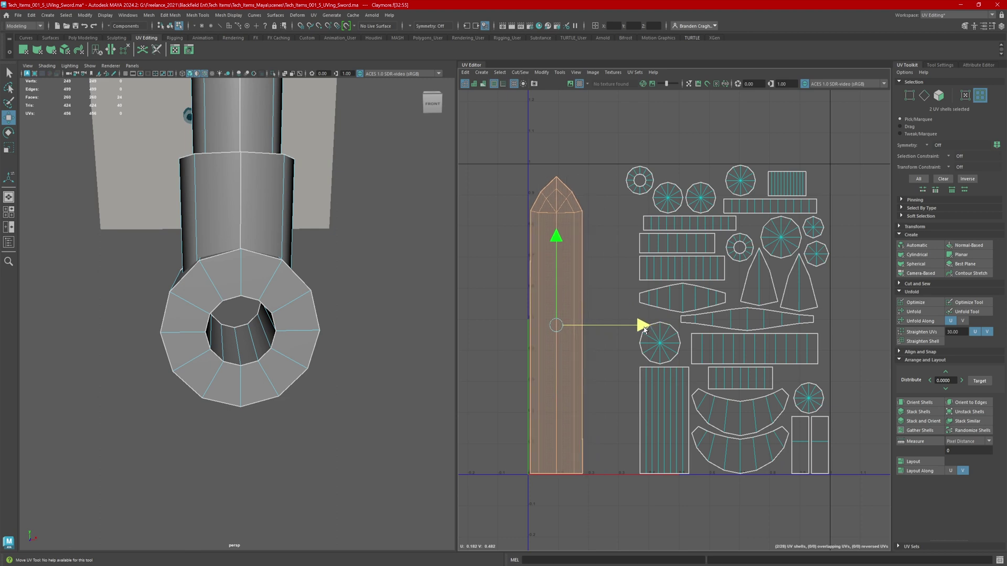
Move the tall striped rectangular shell next to the stacked blade shells along the bottom of the UV tile.
{"action": "right_click_drag", "start_coordinate": [643, 329], "coordinate": [671, 341], "text": "alt"}
{"action": "middle_click_drag", "start_coordinate": [671, 341], "coordinate": [647, 329], "text": "alt"}
{"action": "left_click", "coordinate": [643, 420]}
{"action": "left_click_drag", "start_coordinate": [728, 423], "coordinate": [669, 427]}
{"action": "right_click_drag", "start_coordinate": [669, 427], "coordinate": [682, 430], "text": "alt"}
{"action": "middle_click_drag", "start_coordinate": [682, 430], "coordinate": [675, 440], "text": "alt"}
Stack the two crescent-shaped crossguard shells on each other and move the stack outside the UV tile.
{"action": "left_click", "coordinate": [629, 338]}
{"action": "left_click_drag", "start_coordinate": [749, 398], "coordinate": [719, 462]}
{"action": "left_click", "coordinate": [918, 412]}
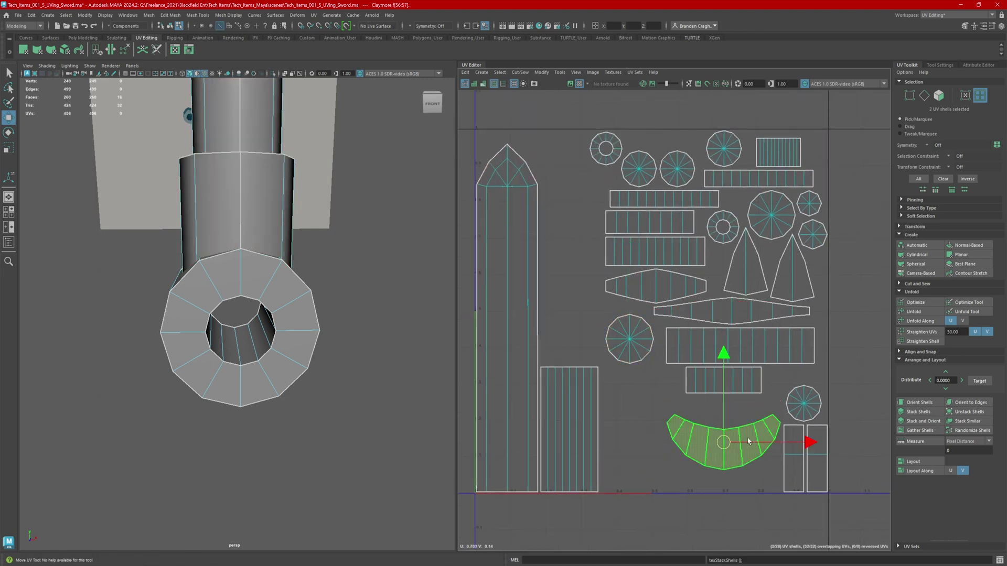
{"action": "middle_click_drag", "start_coordinate": [769, 439], "coordinate": [722, 413], "text": "alt"}
{"action": "left_click_drag", "start_coordinate": [677, 418], "coordinate": [859, 248]}
Stack the two triangular spike shells on each other and place them beside the blade tip.
{"action": "left_click_drag", "start_coordinate": [692, 236], "coordinate": [524, 168]}
{"action": "left_click", "coordinate": [927, 414]}
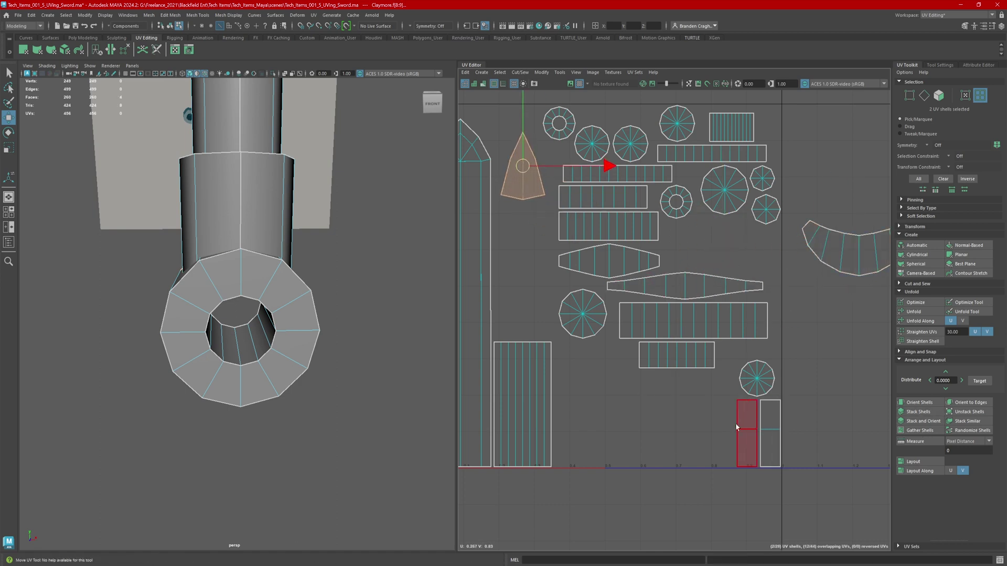
Move the two narrow rectangular shells outside the UV tile, and place the long striped strip at the tile's bottom beside the tall rectangle.
{"action": "left_click_drag", "start_coordinate": [736, 428], "coordinate": [808, 144]}
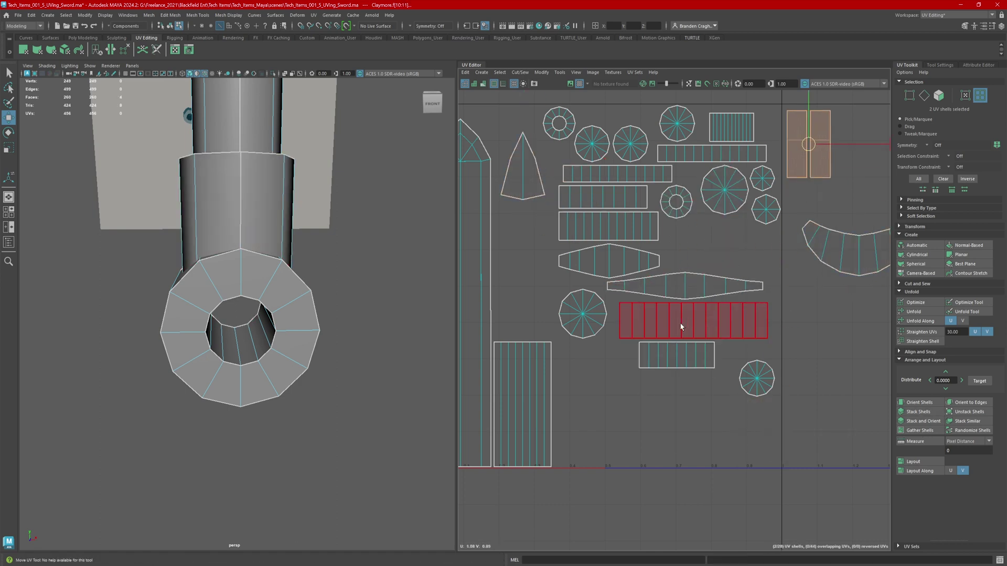
{"action": "left_click_drag", "start_coordinate": [694, 321], "coordinate": [630, 447]}
Select the pommel ring's front and back shells, stack them on each other, and move the stack outside the UV tile.
{"action": "left_click", "coordinate": [298, 324]}
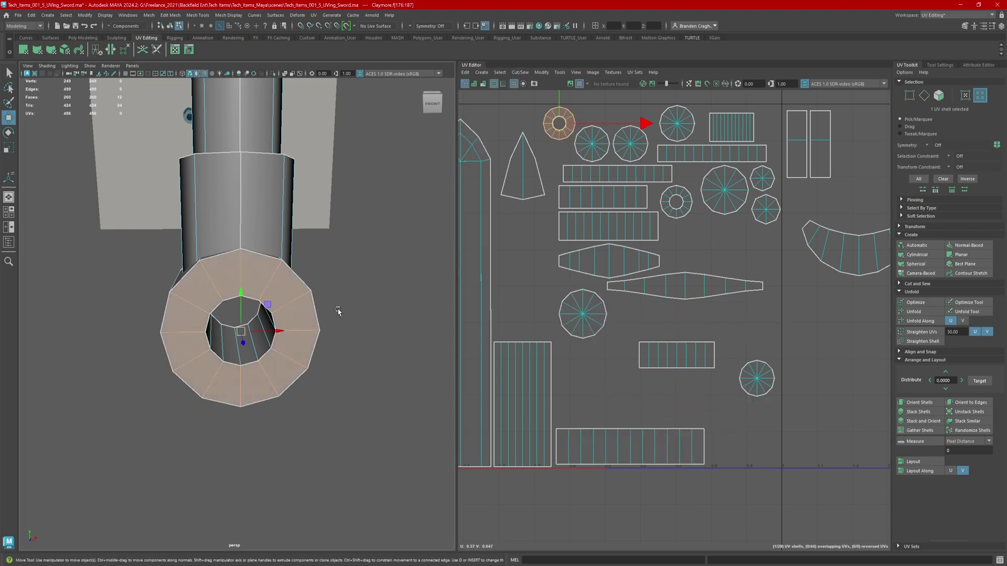
{"action": "left_click_drag", "start_coordinate": [338, 310], "coordinate": [175, 314], "text": "alt"}
{"action": "left_click", "coordinate": [273, 336], "text": "shift"}
{"action": "left_click", "coordinate": [922, 421]}
{"action": "scroll", "coordinate": [795, 324], "scroll_direction": "down", "scroll_amount": 3}
{"action": "left_click_drag", "start_coordinate": [655, 267], "coordinate": [822, 382]}
{"action": "scroll", "coordinate": [273, 262], "scroll_direction": "down", "scroll_amount": 5}
{"action": "middle_click_drag", "start_coordinate": [263, 231], "coordinate": [286, 404], "text": "alt"}
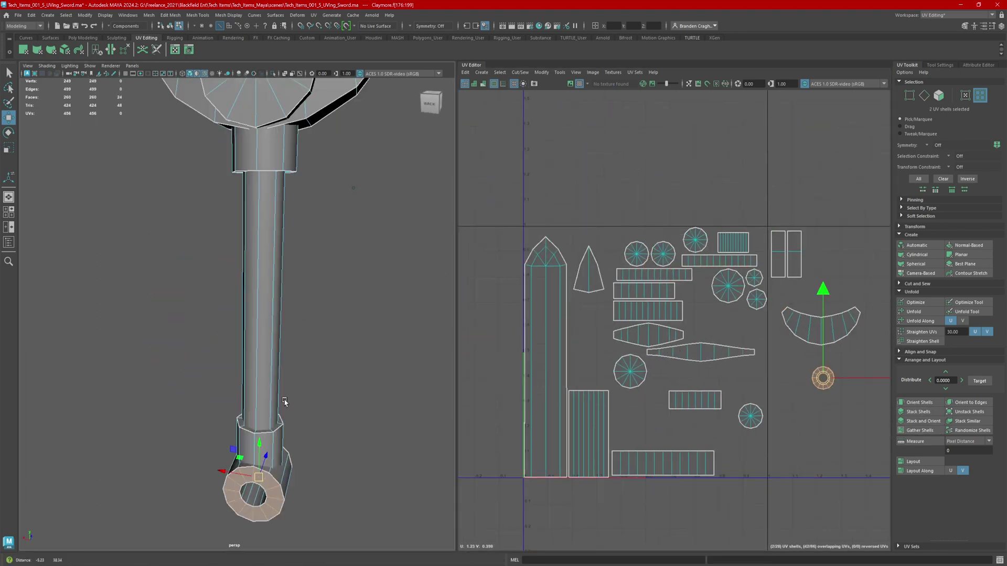
Select the front and back disc shells of one crossguard knob, stack them, and move the stack outside the UV tile.
{"action": "right_click_drag", "start_coordinate": [285, 404], "coordinate": [223, 350], "text": "alt"}
{"action": "left_click_drag", "start_coordinate": [223, 350], "coordinate": [315, 337], "text": "alt"}
{"action": "middle_click_drag", "start_coordinate": [314, 337], "coordinate": [394, 373], "text": "alt"}
{"action": "scroll", "coordinate": [315, 325], "scroll_direction": "up", "scroll_amount": 3}
{"action": "left_click", "coordinate": [231, 294]}
{"action": "left_click_drag", "start_coordinate": [390, 332], "coordinate": [138, 338], "text": "alt"}
{"action": "left_click", "coordinate": [127, 342], "text": "shift"}
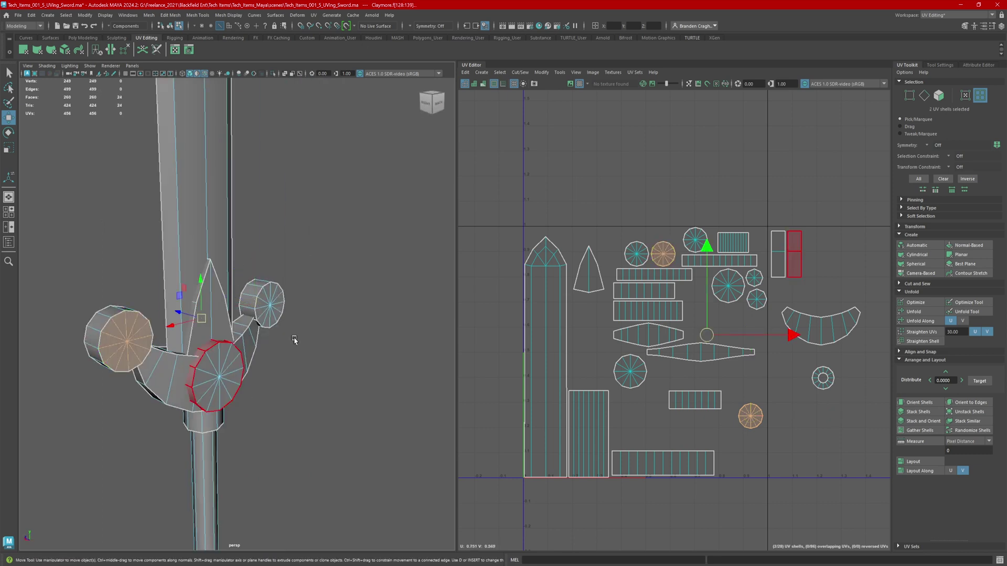
{"action": "left_click", "coordinate": [913, 412]}
{"action": "left_click_drag", "start_coordinate": [707, 335], "coordinate": [839, 262]}
Stack the other crossguard knob's front and back disc shells and place them outside the tile beside the first knob stack.
{"action": "left_click", "coordinate": [267, 307]}
{"action": "left_click_drag", "start_coordinate": [157, 309], "coordinate": [398, 298], "text": "alt"}
{"action": "left_click", "coordinate": [377, 293], "text": "shift"}
{"action": "left_click", "coordinate": [914, 412]}
{"action": "left_click_drag", "start_coordinate": [665, 254], "coordinate": [816, 257]}
{"action": "mouse_move", "coordinate": [816, 256]}
{"action": "middle_mouse_down", "text": "alt"}
{"action": "mouse_move", "coordinate": [698, 261]}
{"action": "mouse_move", "coordinate": [798, 264]}
{"action": "middle_mouse_up", "text": "alt"}
{"action": "scroll", "coordinate": [289, 317], "scroll_direction": "down", "scroll_amount": 1}
Stack the two large disc shells from the crossguard's centre and move the stack outside the UV tile.
{"action": "left_click", "coordinate": [562, 365]}
{"action": "left_click", "coordinate": [655, 291], "text": "shift"}
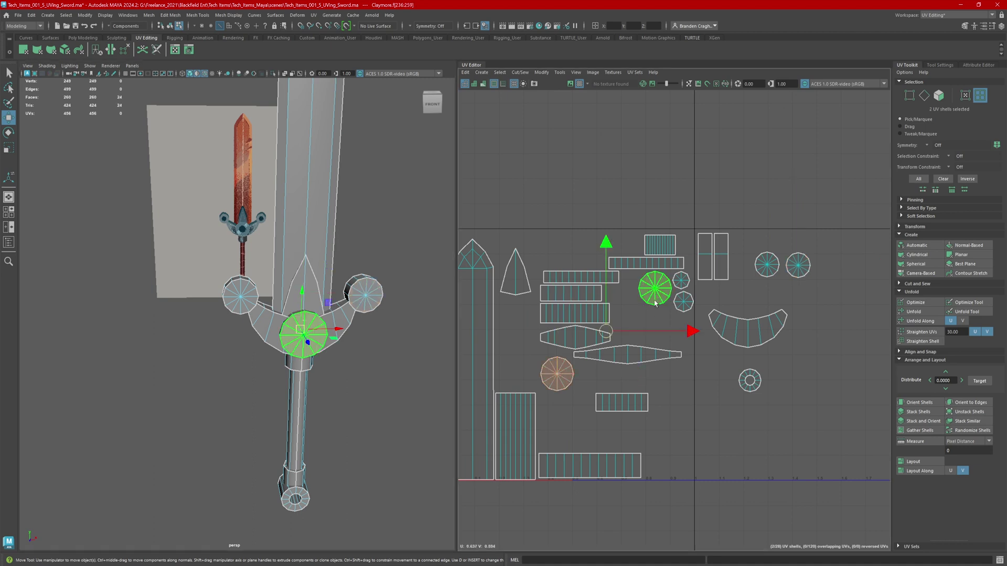
{"action": "left_click", "coordinate": [914, 411]}
{"action": "left_click_drag", "start_coordinate": [607, 331], "coordinate": [805, 310]}
{"action": "left_click_drag", "start_coordinate": [672, 302], "coordinate": [688, 279]}
{"action": "left_click_drag", "start_coordinate": [356, 493], "coordinate": [353, 405], "text": "alt"}
{"action": "key", "text": "bracketleft"}
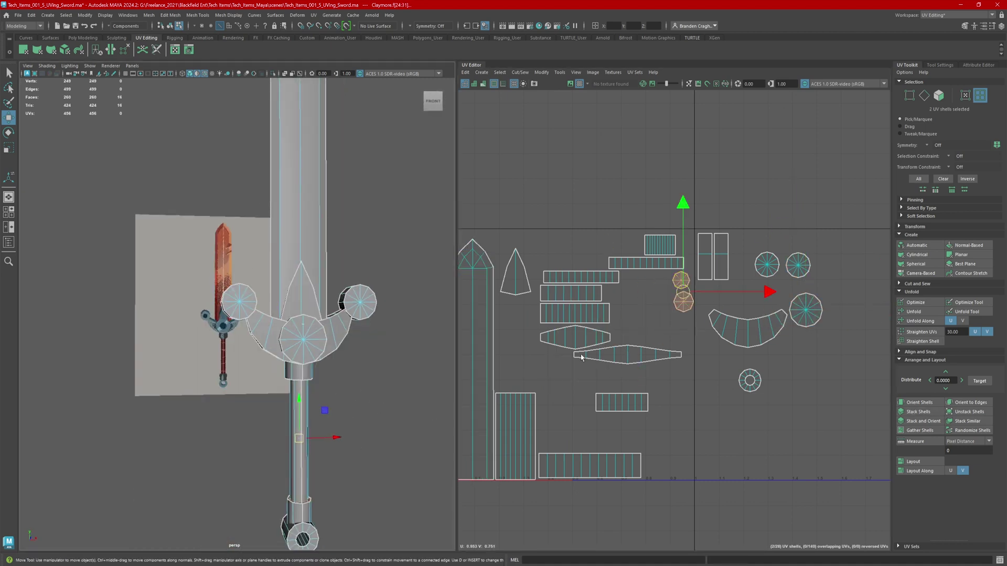
Move the crescent stack back inside the tile and shift the long diamond and short striped shells to make room.
{"action": "middle_click_drag", "start_coordinate": [618, 313], "coordinate": [656, 273], "text": "alt"}
{"action": "left_click", "coordinate": [786, 292]}
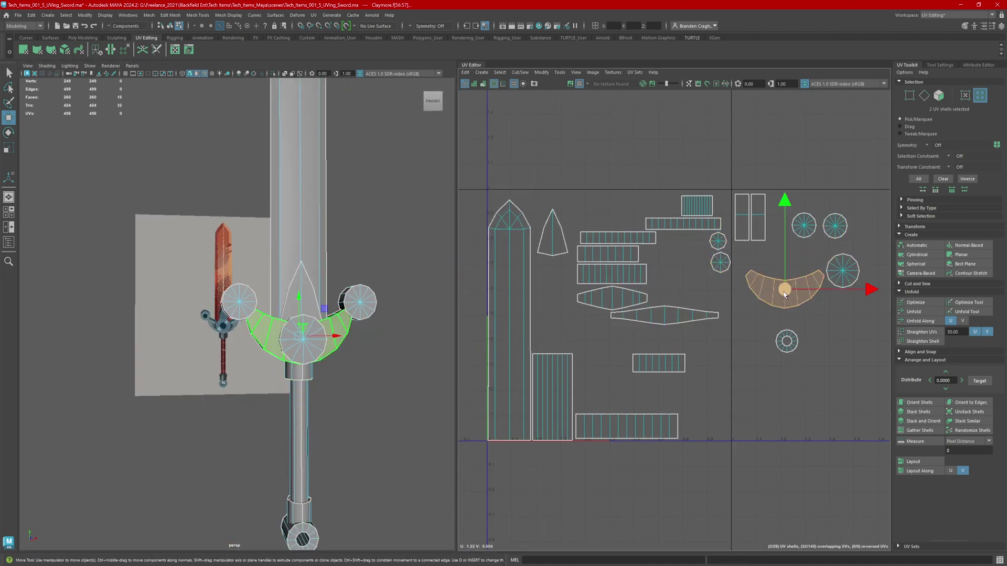
{"action": "left_click", "coordinate": [665, 316]}
{"action": "left_click_drag", "start_coordinate": [665, 315], "coordinate": [651, 316]}
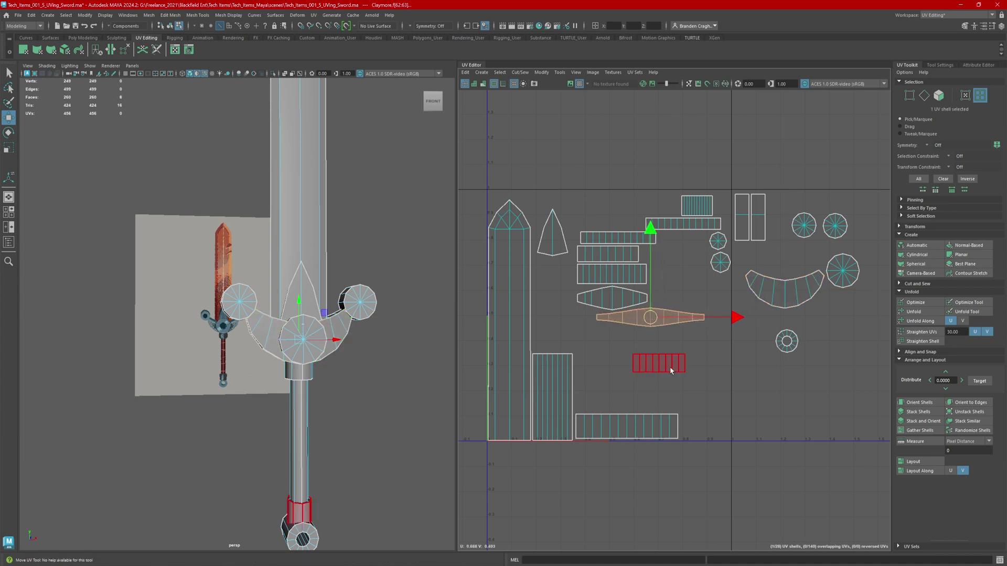
{"action": "left_click", "coordinate": [786, 293]}
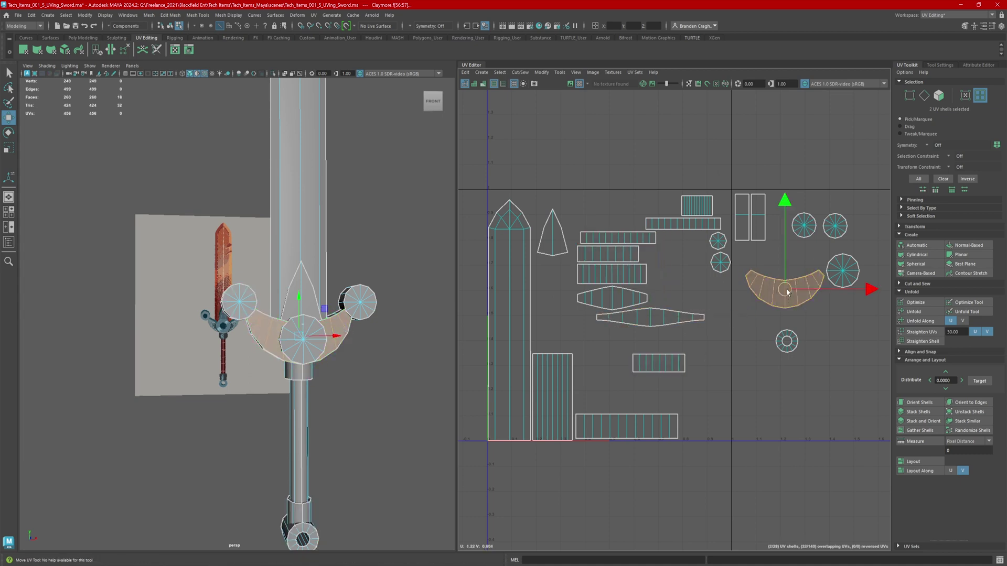
{"action": "left_click_drag", "start_coordinate": [786, 292], "coordinate": [693, 299]}
{"action": "left_click", "coordinate": [659, 366]}
{"action": "left_click_drag", "start_coordinate": [660, 366], "coordinate": [684, 387]}
Arrange the five shorter striped strips in a column above the long strip at the tile's bottom.
{"action": "left_click", "coordinate": [612, 273]}
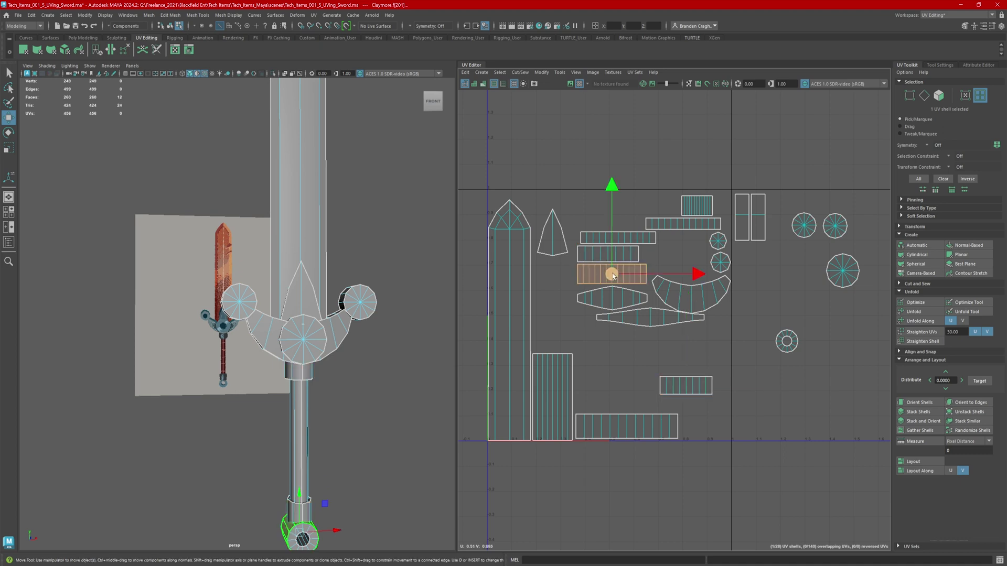
{"action": "left_click_drag", "start_coordinate": [612, 274], "coordinate": [612, 402]}
{"action": "left_click", "coordinate": [608, 260]}
{"action": "left_click_drag", "start_coordinate": [607, 259], "coordinate": [607, 385]}
{"action": "left_click", "coordinate": [685, 386]}
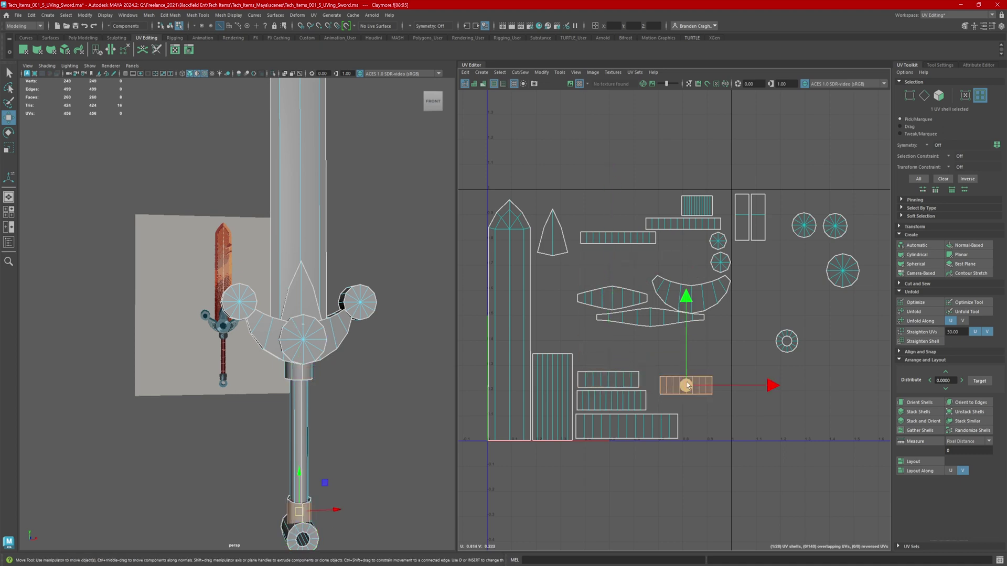
{"action": "left_click_drag", "start_coordinate": [686, 386], "coordinate": [604, 361]}
{"action": "left_click", "coordinate": [622, 237]}
{"action": "left_click_drag", "start_coordinate": [622, 237], "coordinate": [618, 341]}
{"action": "left_click", "coordinate": [682, 224]}
{"action": "left_click_drag", "start_coordinate": [681, 224], "coordinate": [613, 328]}
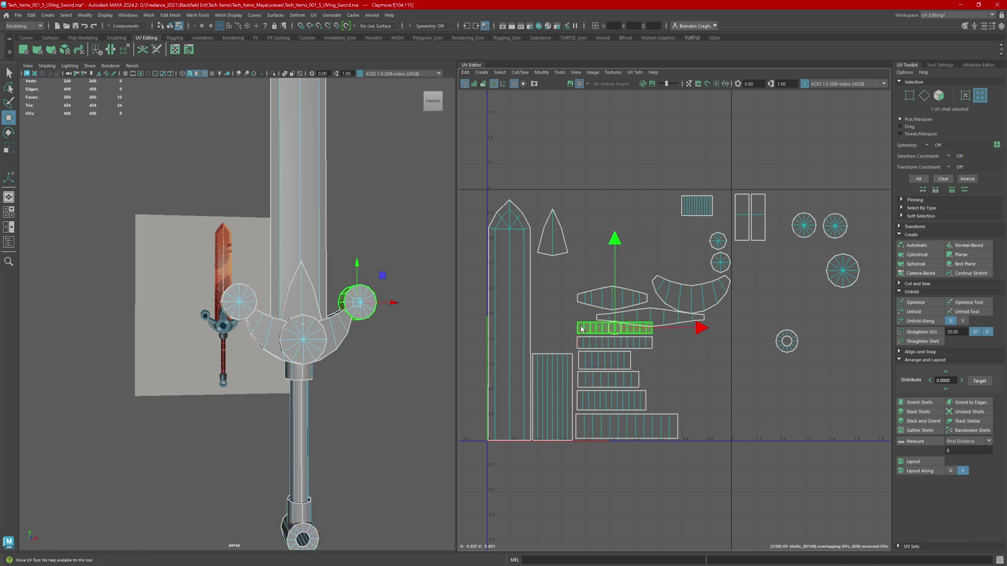
Select the six striped strips in the column and align their left edges.
{"action": "left_click", "coordinate": [592, 344], "text": "shift"}
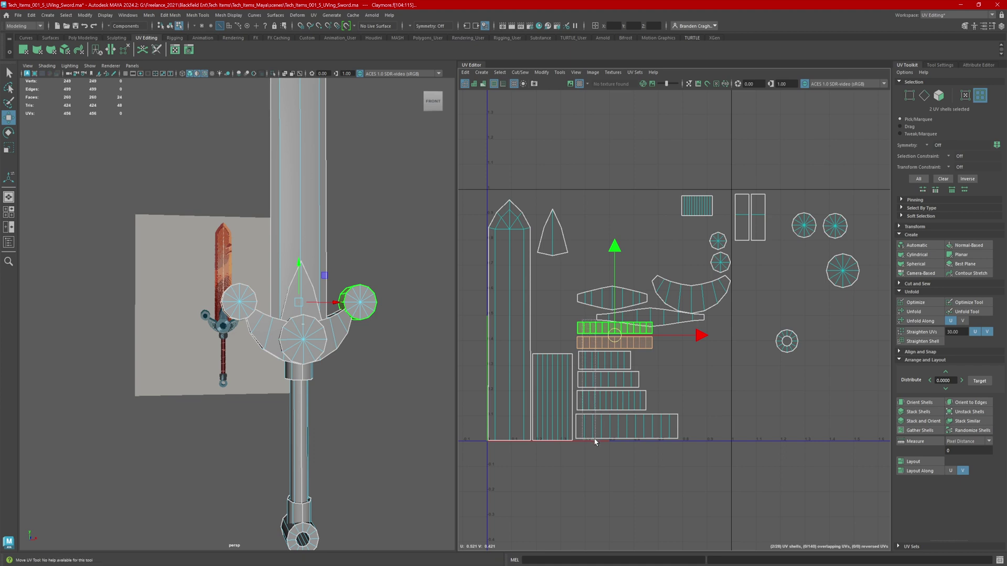
{"action": "left_click_drag", "start_coordinate": [595, 442], "coordinate": [594, 442]}
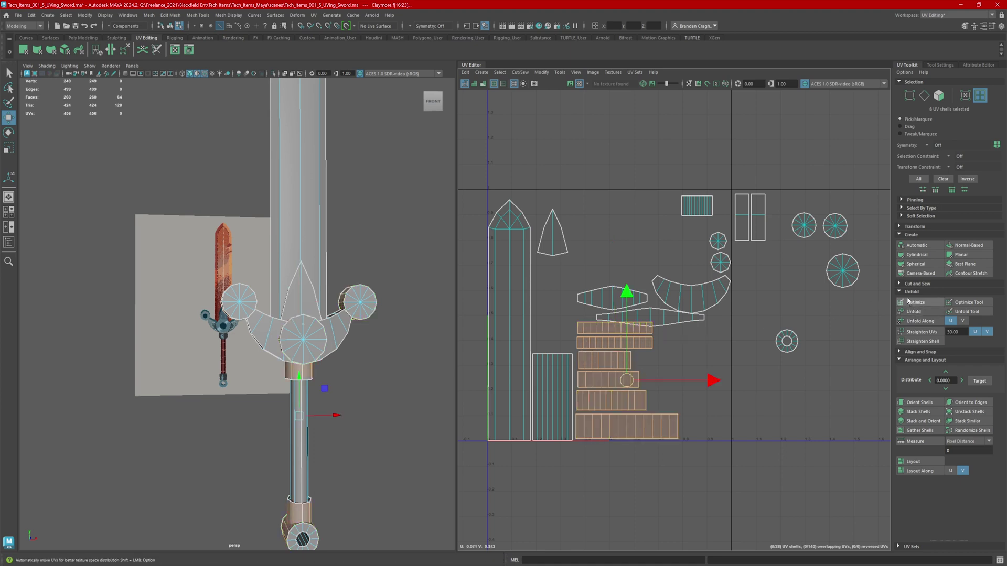
{"action": "left_click", "coordinate": [900, 352]}
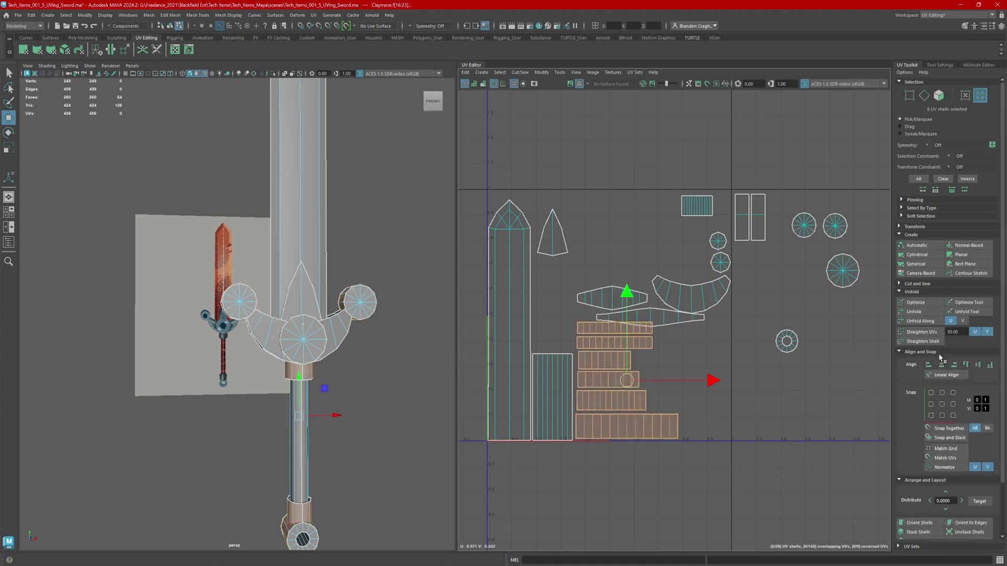
{"action": "left_click", "coordinate": [928, 366]}
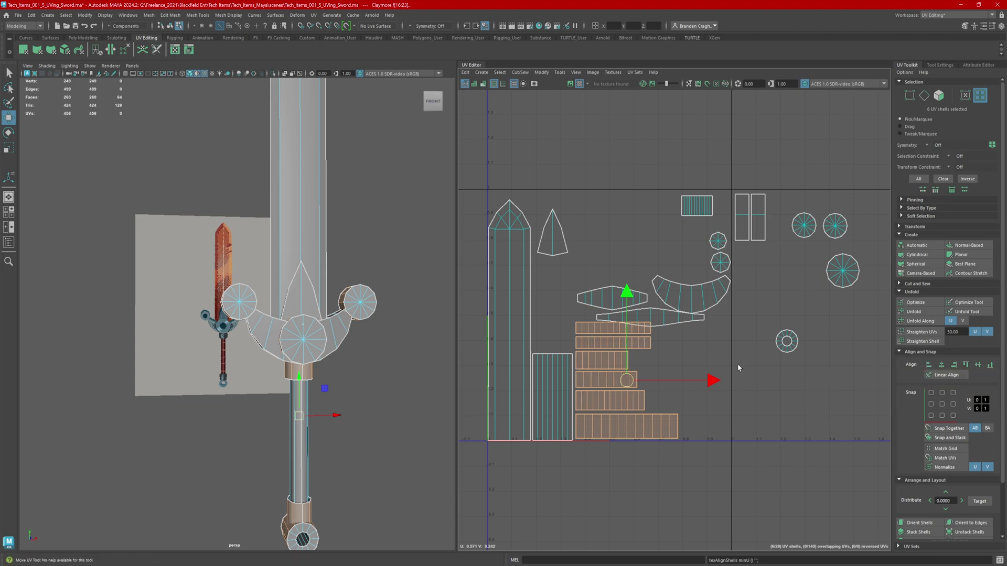
Gather the crescent, diamond, disc, narrow rectangle and pommel ring shells inside the tile around the strip column.
{"action": "left_click", "coordinate": [693, 296]}
{"action": "left_click_drag", "start_coordinate": [693, 297], "coordinate": [721, 260]}
{"action": "left_click_drag", "start_coordinate": [721, 252], "coordinate": [718, 311]}
{"action": "left_click_drag", "start_coordinate": [769, 228], "coordinate": [655, 222]}
{"action": "left_click_drag", "start_coordinate": [789, 204], "coordinate": [854, 281]}
{"action": "left_click_drag", "start_coordinate": [825, 250], "coordinate": [601, 230]}
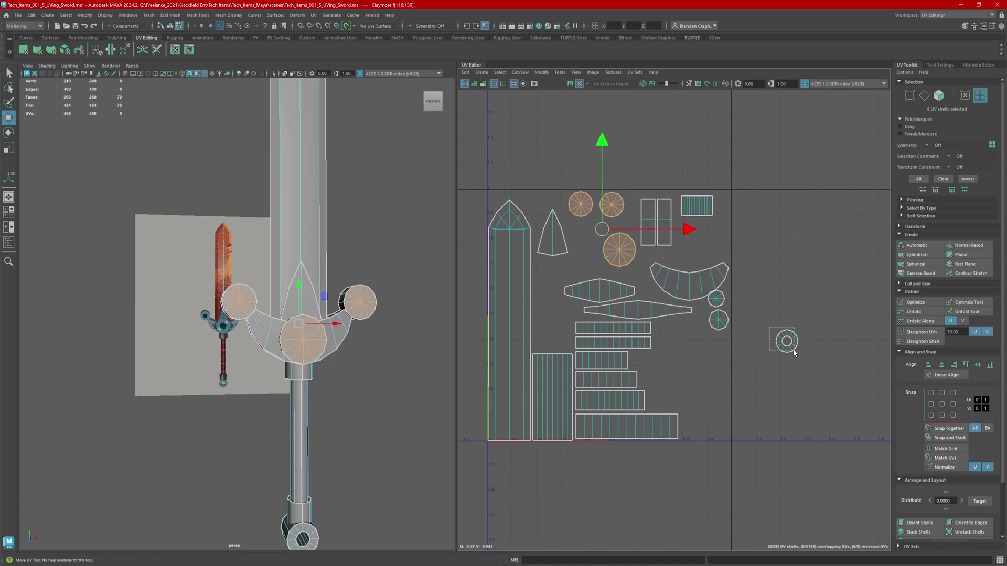
{"action": "left_click_drag", "start_coordinate": [793, 350], "coordinate": [795, 351]}
{"action": "left_click_drag", "start_coordinate": [786, 342], "coordinate": [688, 346]}
Scale all UV shells up uniformly from the tile's origin corner until the blade tip nearly reaches the tile's top edge.
{"action": "scroll", "coordinate": [626, 274], "scroll_direction": "down", "scroll_amount": 1}
{"action": "middle_click_drag", "start_coordinate": [624, 274], "coordinate": [642, 267], "text": "alt"}
{"action": "right_click_drag", "start_coordinate": [641, 265], "coordinate": [609, 252]}
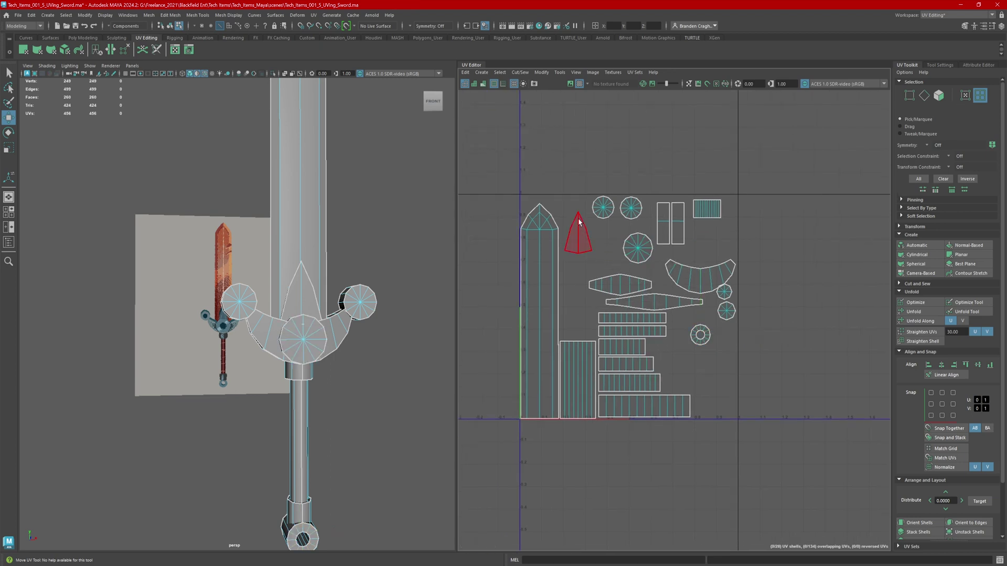
{"action": "left_click_drag", "start_coordinate": [791, 449], "coordinate": [791, 448]}
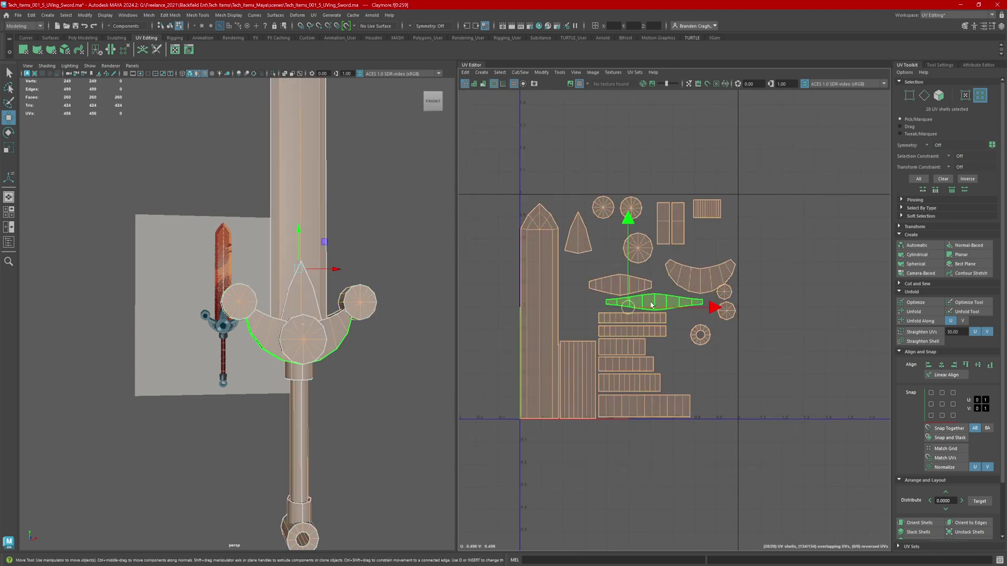
{"action": "key", "text": "d"}
{"action": "left_click_drag", "start_coordinate": [630, 310], "coordinate": [542, 417]}
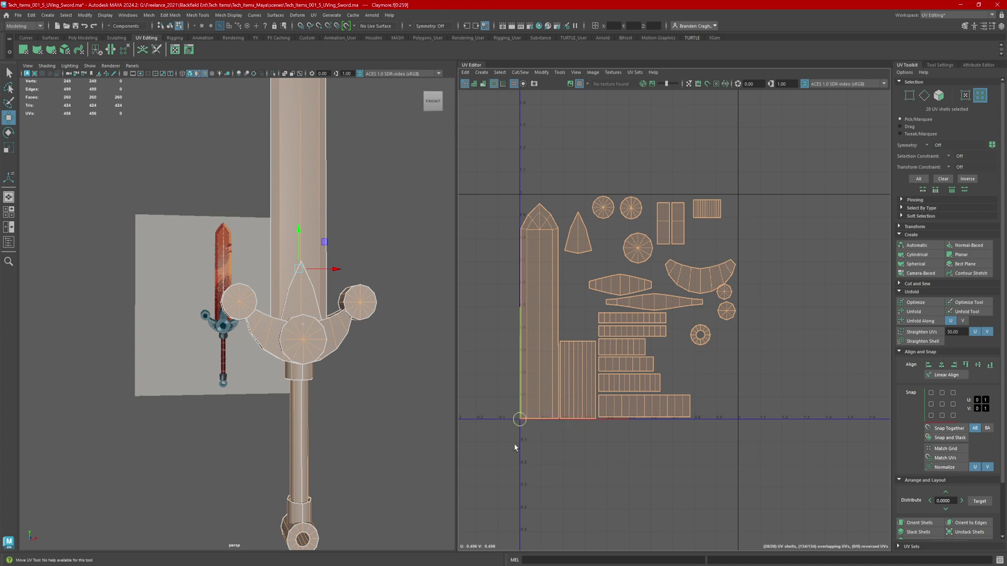
{"action": "key", "text": "r"}
{"action": "left_click_drag", "start_coordinate": [520, 423], "coordinate": [524, 424]}
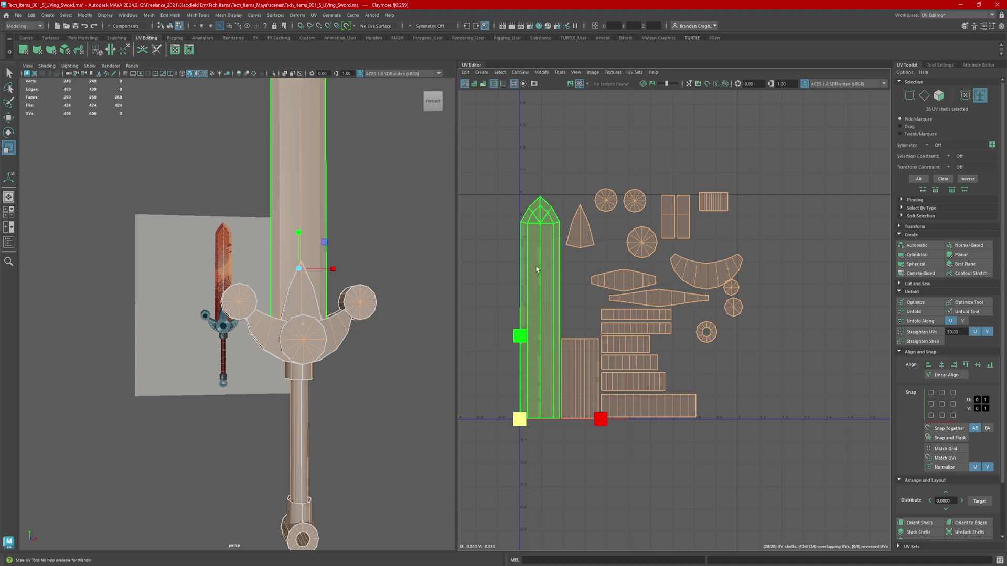
{"action": "middle_click_drag", "start_coordinate": [534, 232], "coordinate": [552, 358], "text": "alt"}
{"action": "scroll", "coordinate": [581, 346], "scroll_direction": "up", "scroll_amount": 5}
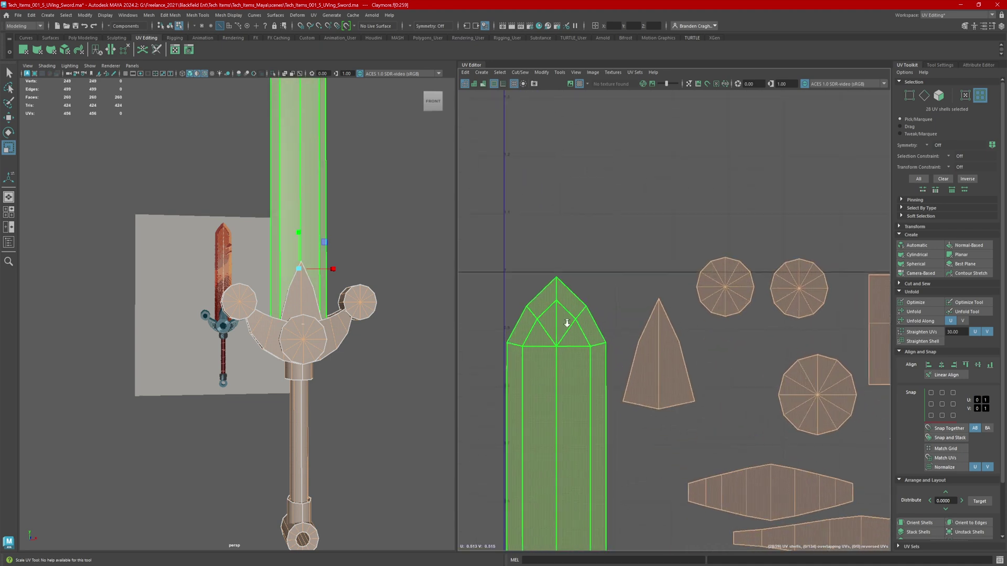
{"action": "left_click", "coordinate": [622, 234]}
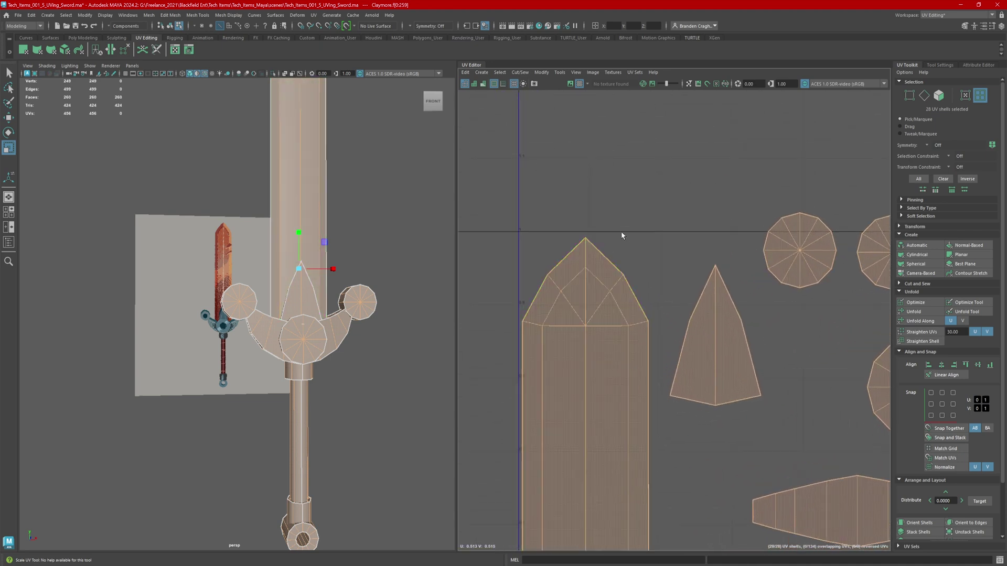
{"action": "left_click_drag", "start_coordinate": [621, 236], "coordinate": [623, 241]}
Reposition the spike, knob disc and small striped rectangle shells near the tile's top edge.
{"action": "right_click_drag", "start_coordinate": [707, 317], "coordinate": [582, 305], "text": "alt"}
{"action": "middle_click_drag", "start_coordinate": [589, 212], "coordinate": [565, 202], "text": "alt"}
{"action": "key", "text": "w"}
{"action": "mouse_move", "coordinate": [565, 202]}
{"action": "left_mouse_down"}
{"action": "mouse_move", "coordinate": [580, 217]}
{"action": "mouse_move", "coordinate": [574, 206]}
{"action": "left_mouse_up"}
{"action": "left_click_drag", "start_coordinate": [598, 163], "coordinate": [617, 190]}
{"action": "left_click_drag", "start_coordinate": [740, 192], "coordinate": [748, 205]}
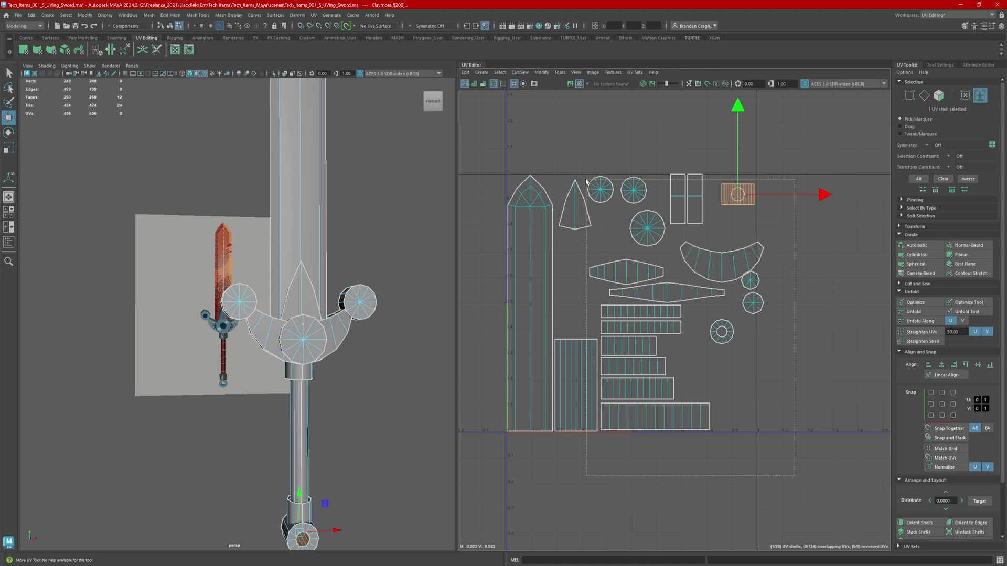
Scale every shell except the blade up uniformly from the corner beside the blade's base.
{"action": "left_click_drag", "start_coordinate": [586, 181], "coordinate": [563, 164]}
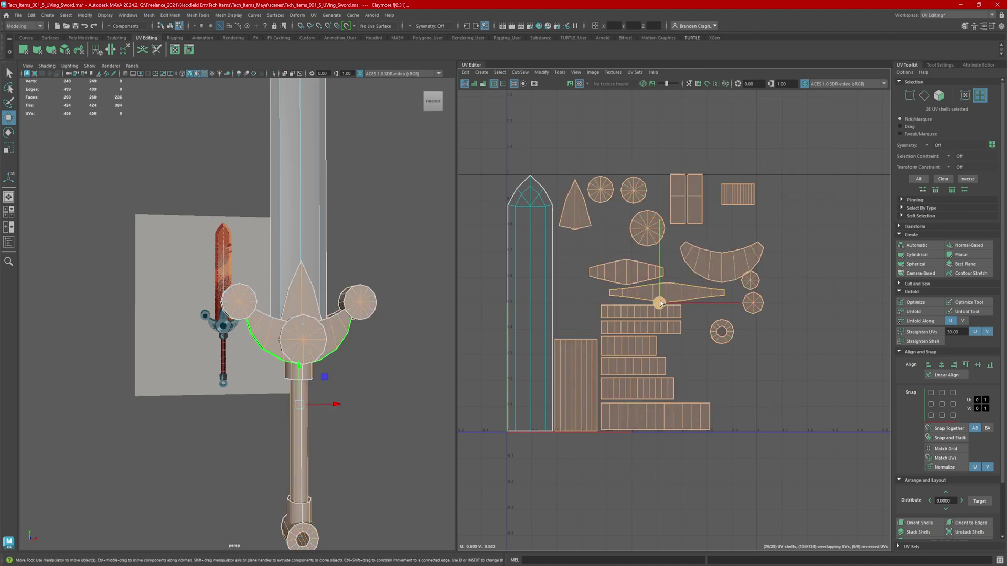
{"action": "key", "text": "r"}
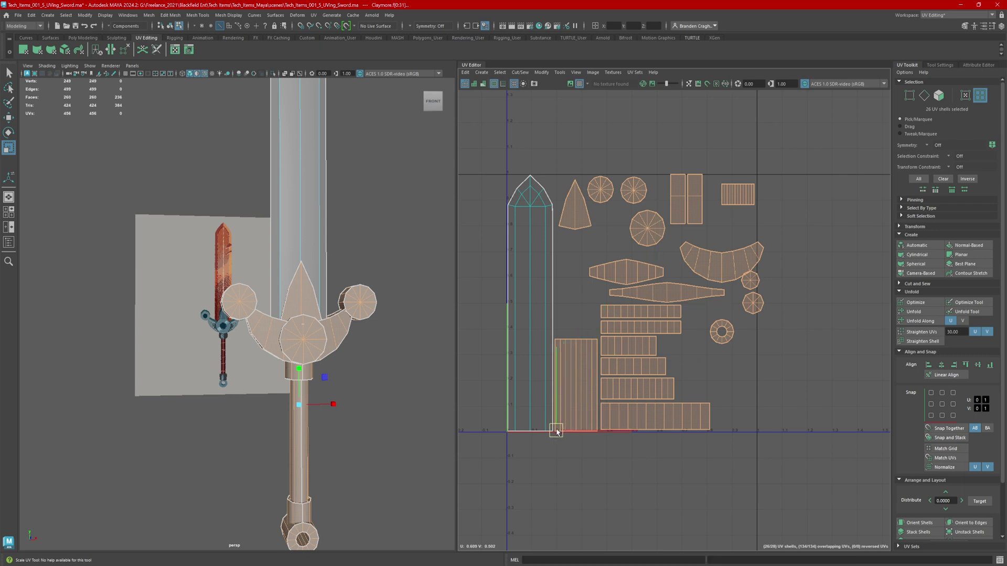
{"action": "left_click_drag", "start_coordinate": [556, 432], "coordinate": [582, 428]}
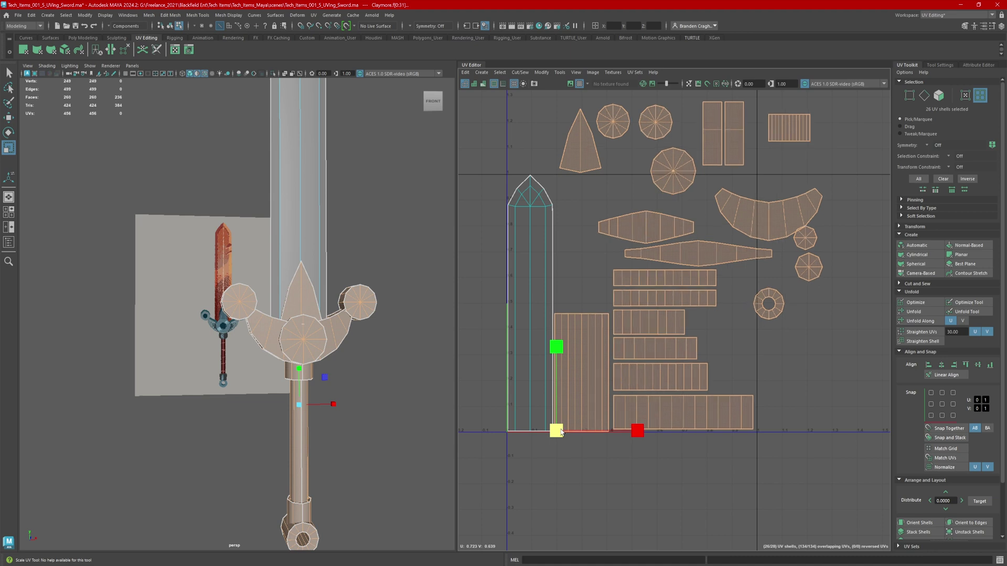
{"action": "middle_click_drag", "start_coordinate": [650, 321], "coordinate": [639, 368], "text": "alt"}
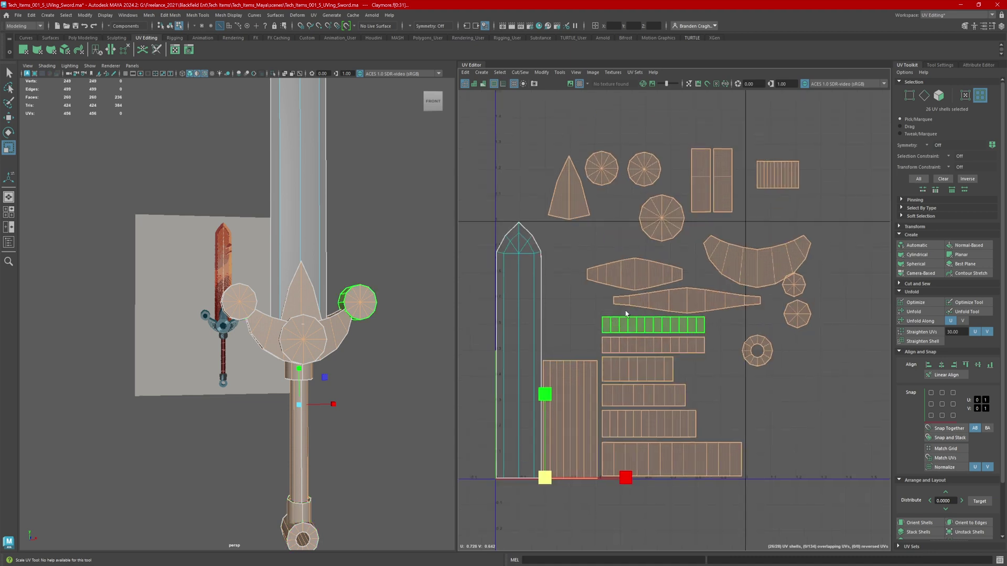
Tuck the spike stack beside the blade tip, move the crescent outside the tile, and bring the narrow rectangles down into the tile.
{"action": "left_click", "coordinate": [572, 209]}
{"action": "left_click_drag", "start_coordinate": [570, 198], "coordinate": [567, 268]}
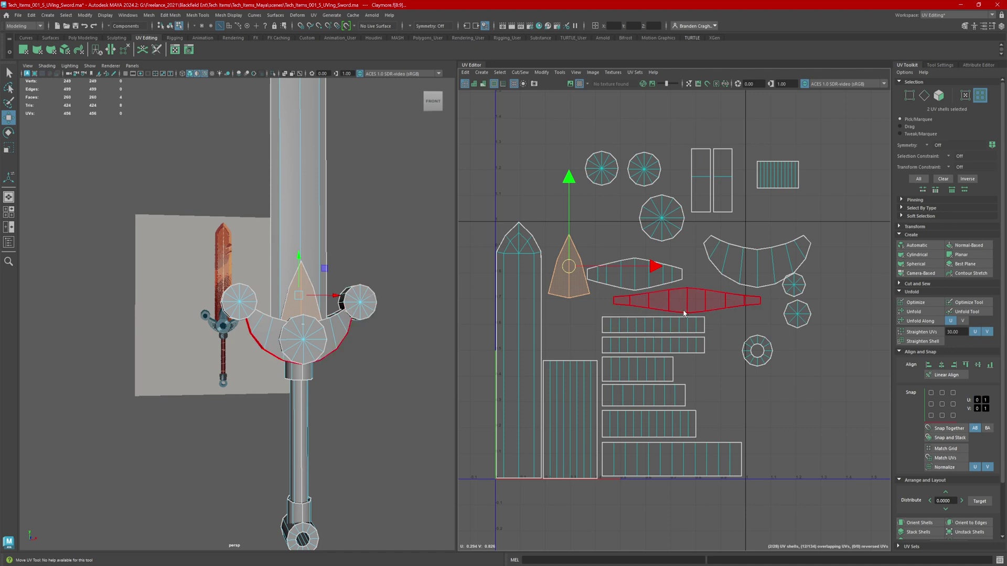
{"action": "left_click", "coordinate": [757, 265]}
{"action": "left_click_drag", "start_coordinate": [757, 261], "coordinate": [818, 446]}
{"action": "left_click_drag", "start_coordinate": [684, 145], "coordinate": [738, 204]}
{"action": "left_click_drag", "start_coordinate": [711, 180], "coordinate": [722, 255]}
Place one short striped strip below the tall striped rectangle and another above it, forming a column beside the blade.
{"action": "left_click", "coordinate": [637, 369]}
{"action": "left_click_drag", "start_coordinate": [637, 370], "coordinate": [578, 495]}
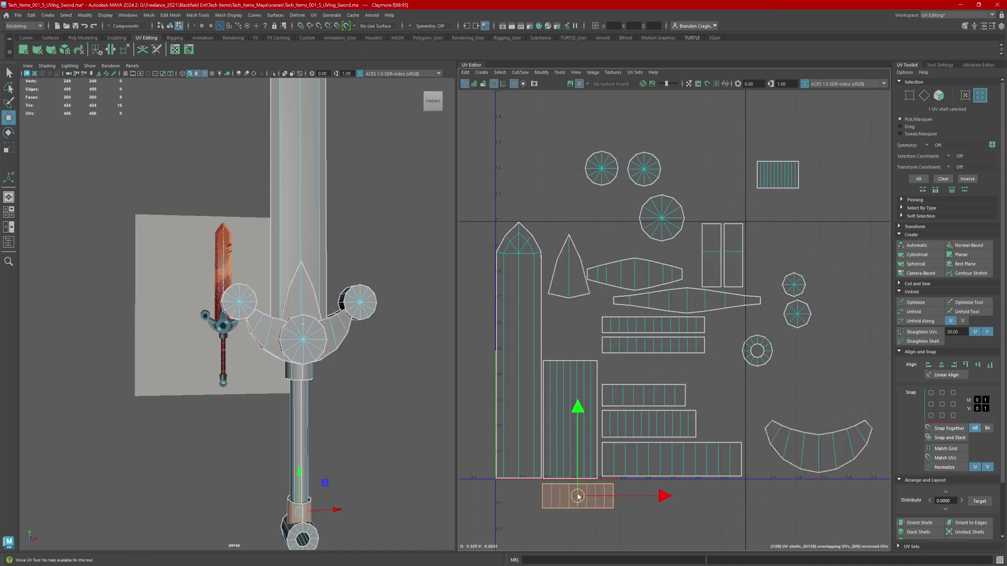
{"action": "left_click", "coordinate": [644, 396]}
{"action": "left_click_drag", "start_coordinate": [644, 395], "coordinate": [585, 347]}
{"action": "left_click_drag", "start_coordinate": [573, 492], "coordinate": [577, 446], "text": "shift"}
{"action": "left_click_drag", "start_coordinate": [583, 397], "coordinate": [583, 369]}
Pack the two knob strips along the tile's bottom and set the two remaining strips above them, beside the tall rectangle.
{"action": "left_click_drag", "start_coordinate": [669, 391], "coordinate": [670, 391]}
{"action": "left_click", "coordinate": [673, 462]}
{"action": "left_click_drag", "start_coordinate": [673, 462], "coordinate": [648, 399]}
{"action": "left_click", "coordinate": [649, 424]}
{"action": "left_click_drag", "start_coordinate": [714, 361], "coordinate": [676, 323]}
{"action": "left_click_drag", "start_coordinate": [653, 335], "coordinate": [669, 460]}
{"action": "left_click", "coordinate": [668, 450]}
{"action": "left_click_drag", "start_coordinate": [645, 409], "coordinate": [641, 423]}
{"action": "left_click_drag", "start_coordinate": [671, 416], "coordinate": [670, 409]}
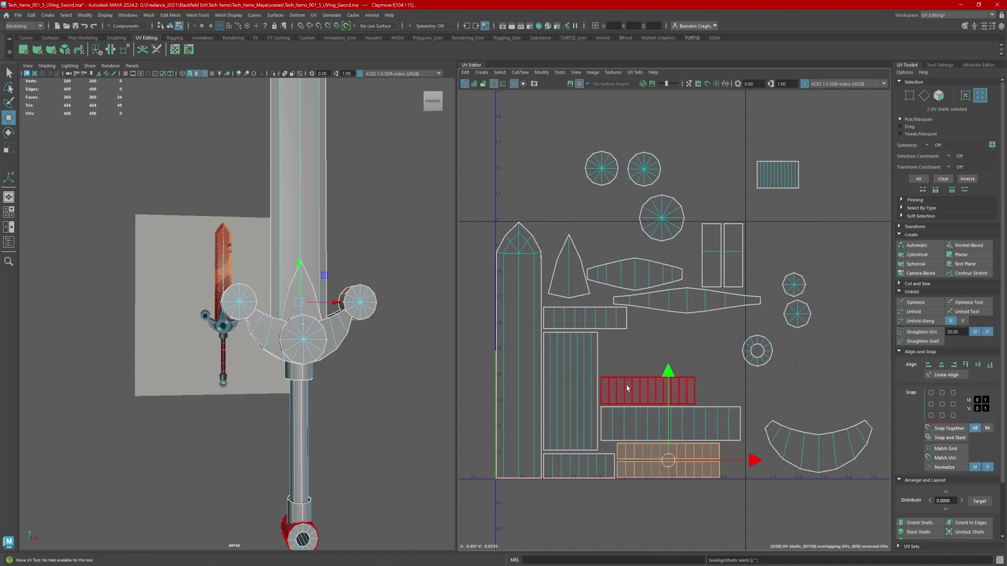
Place the crescent stack and small striped rectangle above the packed strips, and shift the two diamond shells to fit.
{"action": "left_click", "coordinate": [818, 446]}
{"action": "left_click_drag", "start_coordinate": [818, 446], "coordinate": [687, 345]}
{"action": "left_click", "coordinate": [778, 175]}
{"action": "left_click_drag", "start_coordinate": [778, 174], "coordinate": [622, 361]}
{"action": "left_click_drag", "start_coordinate": [661, 316], "coordinate": [646, 270]}
{"action": "left_click_drag", "start_coordinate": [674, 286], "coordinate": [637, 270]}
Place the pommel ring and large disc above the diamond shells, and one small disc beside the blade tip.
{"action": "left_click_drag", "start_coordinate": [757, 350], "coordinate": [684, 245]}
{"action": "left_click_drag", "start_coordinate": [662, 217], "coordinate": [652, 227]}
{"action": "left_click", "coordinate": [601, 169]}
{"action": "left_click_drag", "start_coordinate": [794, 285], "coordinate": [548, 235]}
{"action": "left_click", "coordinate": [559, 289]}
{"action": "right_click_drag", "start_coordinate": [557, 290], "coordinate": [747, 323], "text": "alt"}
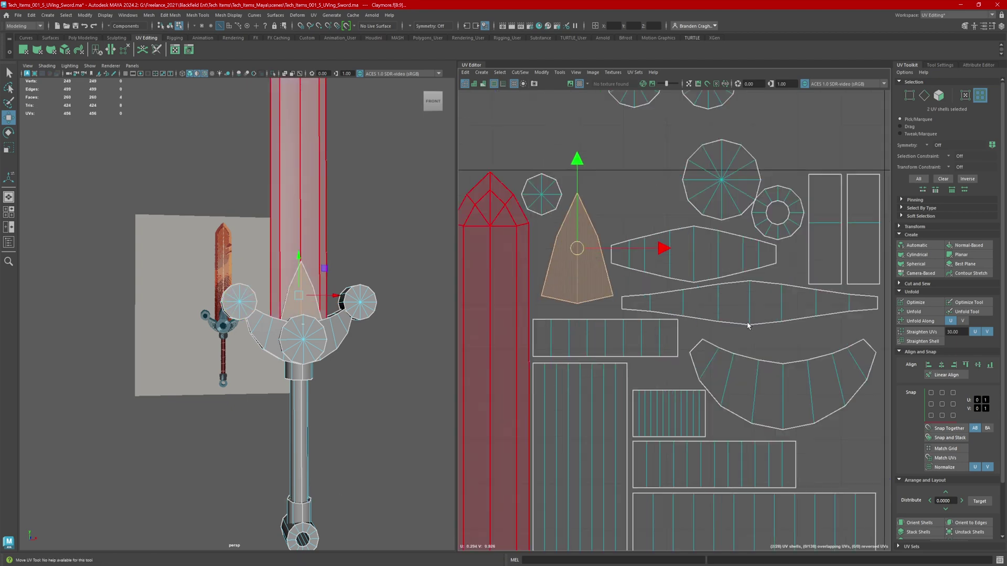
{"action": "scroll", "coordinate": [599, 212], "scroll_direction": "down", "scroll_amount": 3}
Place the large disc stack below the crescent and line up the remaining discs along the tile's top, moving the ring above the tile.
{"action": "left_click_drag", "start_coordinate": [704, 213], "coordinate": [790, 382]}
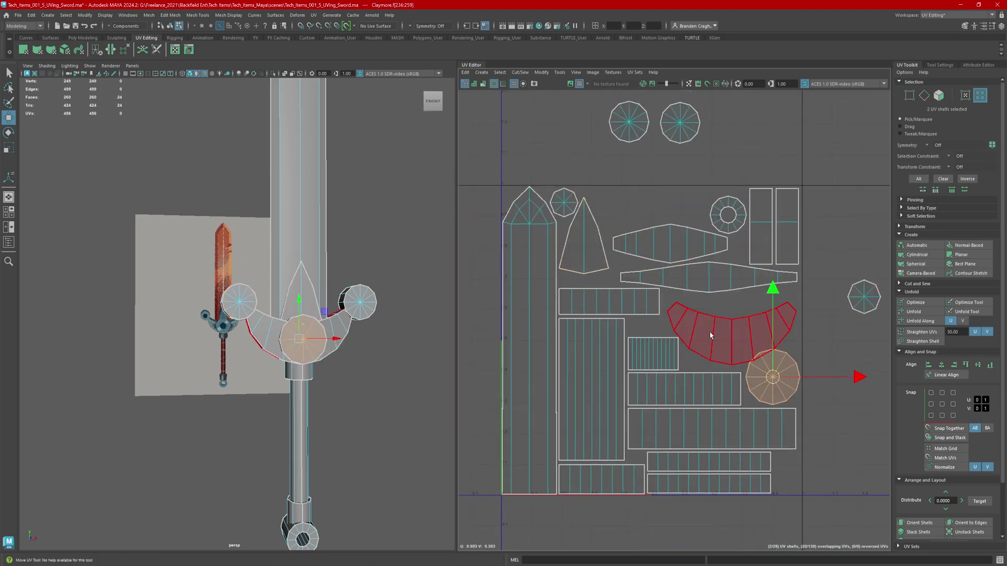
{"action": "left_click_drag", "start_coordinate": [595, 119], "coordinate": [695, 168]}
{"action": "left_click_drag", "start_coordinate": [645, 147], "coordinate": [636, 227]}
{"action": "scroll", "coordinate": [632, 230], "scroll_direction": "up", "scroll_amount": 2}
{"action": "left_click_drag", "start_coordinate": [738, 234], "coordinate": [741, 144]}
{"action": "left_click_drag", "start_coordinate": [698, 230], "coordinate": [751, 231]}
{"action": "left_click", "coordinate": [605, 229], "text": "shift"}
{"action": "scroll", "coordinate": [726, 223], "scroll_direction": "down", "scroll_amount": 2}
{"action": "left_click_drag", "start_coordinate": [822, 269], "coordinate": [628, 174]}
{"action": "scroll", "coordinate": [786, 202], "scroll_direction": "down", "scroll_amount": 2}
Scale all shells except the blade down slightly from the corner beside the blade's base.
{"action": "left_click_drag", "start_coordinate": [802, 105], "coordinate": [571, 433]}
{"action": "key", "text": "r"}
{"action": "key", "text": "d"}
{"action": "left_click_drag", "start_coordinate": [668, 278], "coordinate": [577, 422]}
{"action": "scroll", "coordinate": [688, 136], "scroll_direction": "up", "scroll_amount": 3}
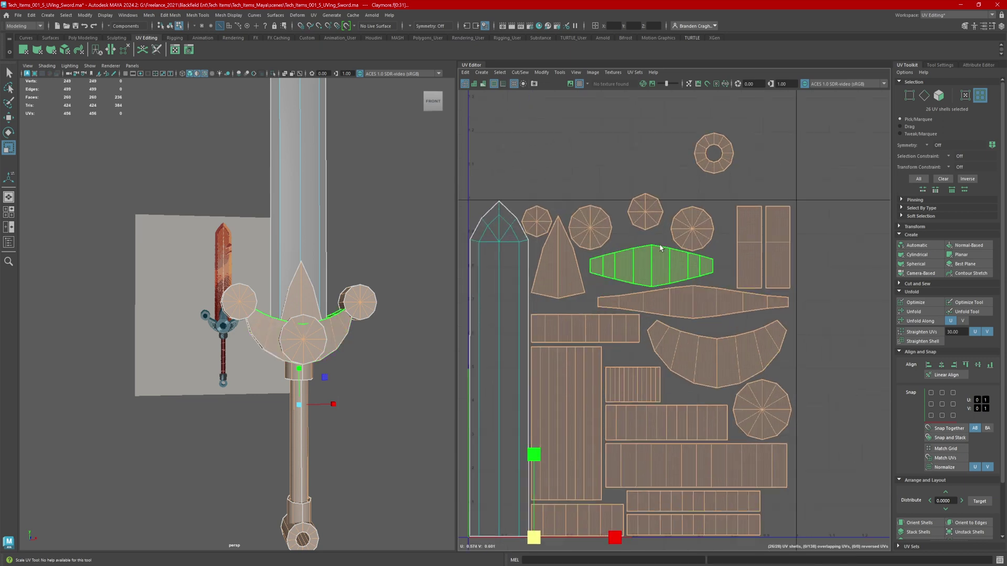
Tighten the top row of discs, fit the ring beside the short diamond, and push the narrow rectangles into the tile's corner.
{"action": "key", "text": "w"}
{"action": "left_click_drag", "start_coordinate": [647, 213], "coordinate": [636, 224]}
{"action": "left_click_drag", "start_coordinate": [651, 266], "coordinate": [645, 266]}
{"action": "left_click_drag", "start_coordinate": [692, 229], "coordinate": [679, 226]}
{"action": "left_click_drag", "start_coordinate": [709, 160], "coordinate": [716, 266]}
{"action": "left_click_drag", "start_coordinate": [763, 247], "coordinate": [767, 244]}
{"action": "left_click_drag", "start_coordinate": [718, 266], "coordinate": [721, 266]}
Lower the spike stack and nudge the short diamond, pommel ring and inner narrow rectangle to even out their spacing.
{"action": "left_click", "coordinate": [560, 260]}
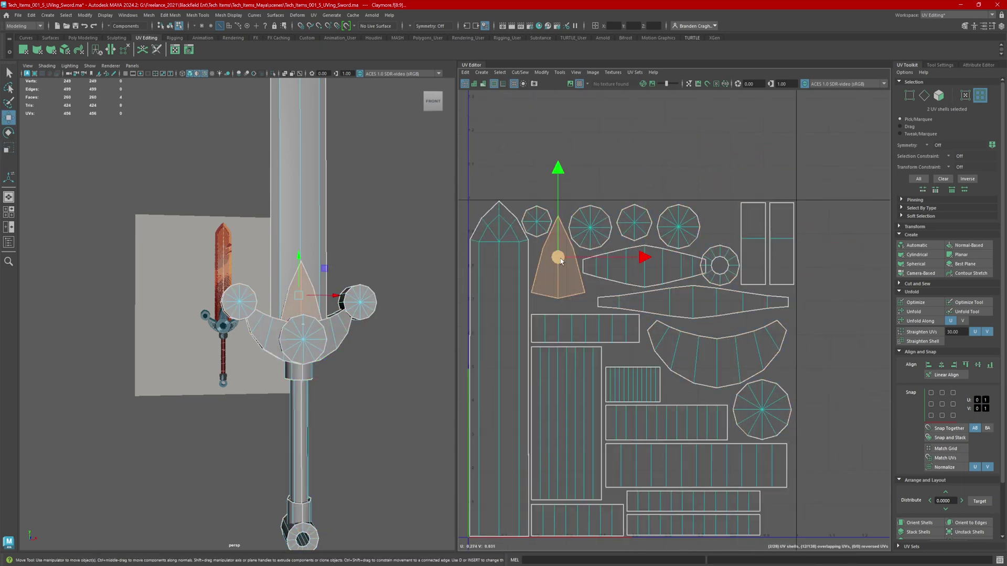
{"action": "left_click_drag", "start_coordinate": [560, 261], "coordinate": [560, 273]}
{"action": "left_click", "coordinate": [644, 266]}
{"action": "left_click_drag", "start_coordinate": [729, 266], "coordinate": [725, 267]}
{"action": "left_click_drag", "start_coordinate": [639, 265], "coordinate": [639, 263]}
{"action": "left_click", "coordinate": [720, 256]}
{"action": "left_click_drag", "start_coordinate": [720, 265], "coordinate": [715, 251]}
{"action": "left_click", "coordinate": [754, 247]}
{"action": "left_click_drag", "start_coordinate": [835, 247], "coordinate": [837, 248]}
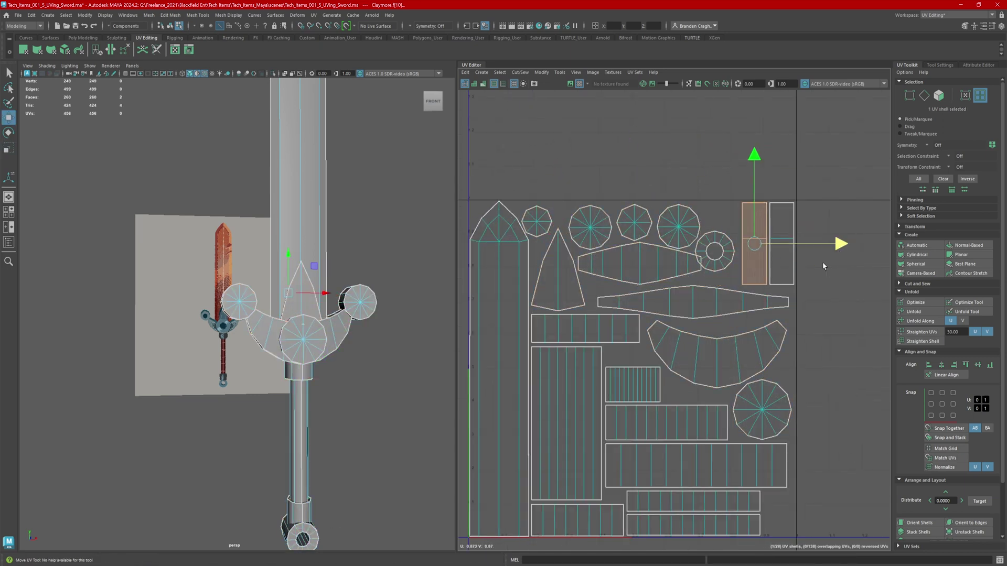
Fine-tune the positions of the small disc, knob disc and pommel ring in the top row, and deselect all shells.
{"action": "left_click", "coordinate": [536, 221]}
{"action": "left_click_drag", "start_coordinate": [536, 221], "coordinate": [541, 219]}
{"action": "left_click", "coordinate": [679, 226]}
{"action": "left_click_drag", "start_coordinate": [679, 226], "coordinate": [676, 223]}
{"action": "middle_click_drag", "start_coordinate": [698, 236], "coordinate": [688, 226], "text": "alt"}
{"action": "left_click", "coordinate": [707, 254]}
{"action": "left_click_drag", "start_coordinate": [707, 239], "coordinate": [711, 230]}
{"action": "right_click_drag", "start_coordinate": [763, 335], "coordinate": [703, 332], "text": "alt"}
{"action": "middle_click_drag", "start_coordinate": [683, 322], "coordinate": [674, 279], "text": "alt"}
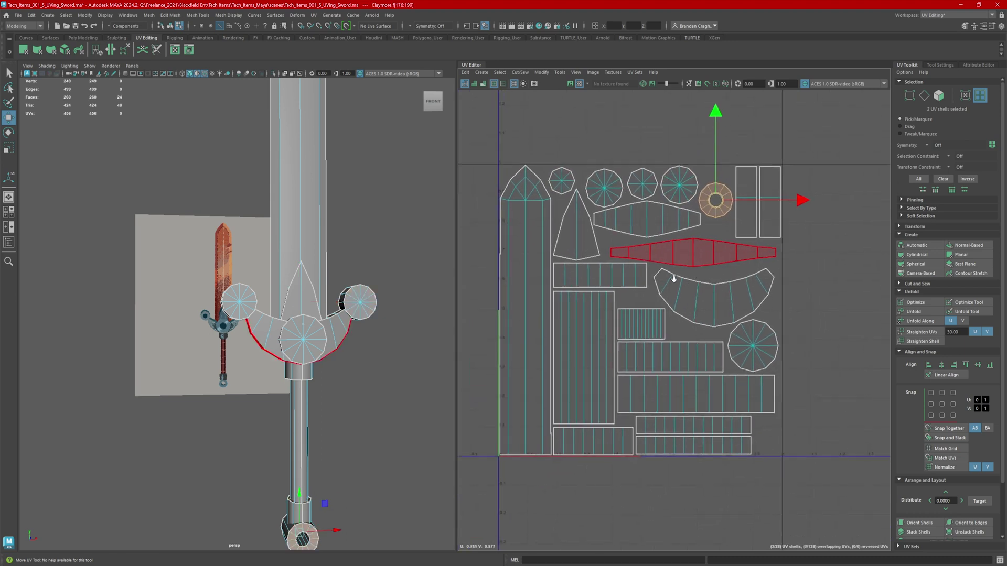
{"action": "right_click_drag", "start_coordinate": [676, 273], "coordinate": [697, 292], "text": "alt"}
{"action": "left_click", "coordinate": [785, 276]}
{"action": "right_click_drag", "start_coordinate": [785, 276], "coordinate": [801, 322], "text": "alt"}
{"action": "middle_click_drag", "start_coordinate": [801, 322], "coordinate": [791, 342], "text": "alt"}
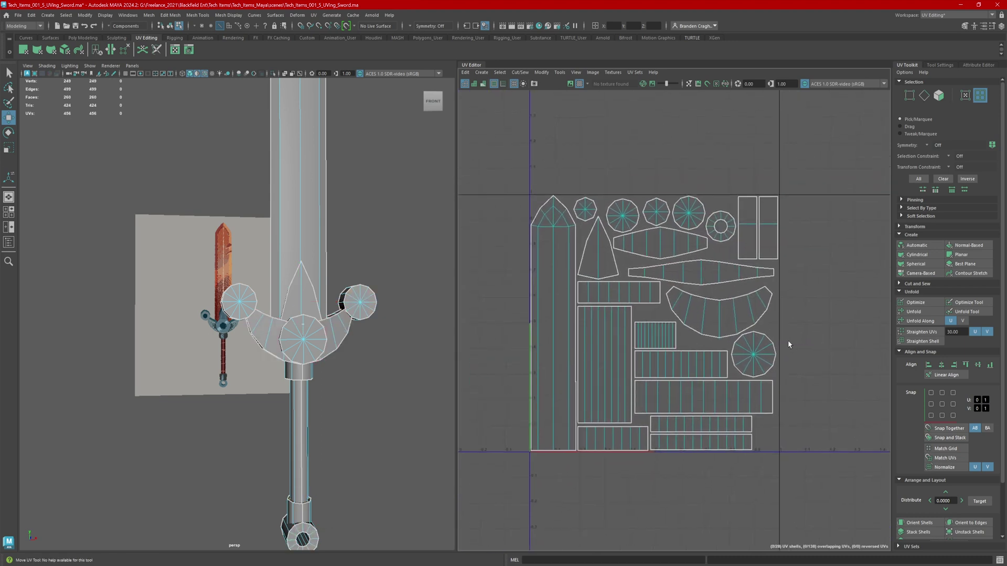
Select every UV shell except the blade's and examine which parts of the sword they cover.
{"action": "middle_click_drag", "start_coordinate": [358, 346], "coordinate": [381, 385], "text": "alt"}
{"action": "right_click_drag", "start_coordinate": [381, 384], "coordinate": [353, 385], "text": "alt"}
{"action": "left_click_drag", "start_coordinate": [352, 385], "coordinate": [327, 383], "text": "alt"}
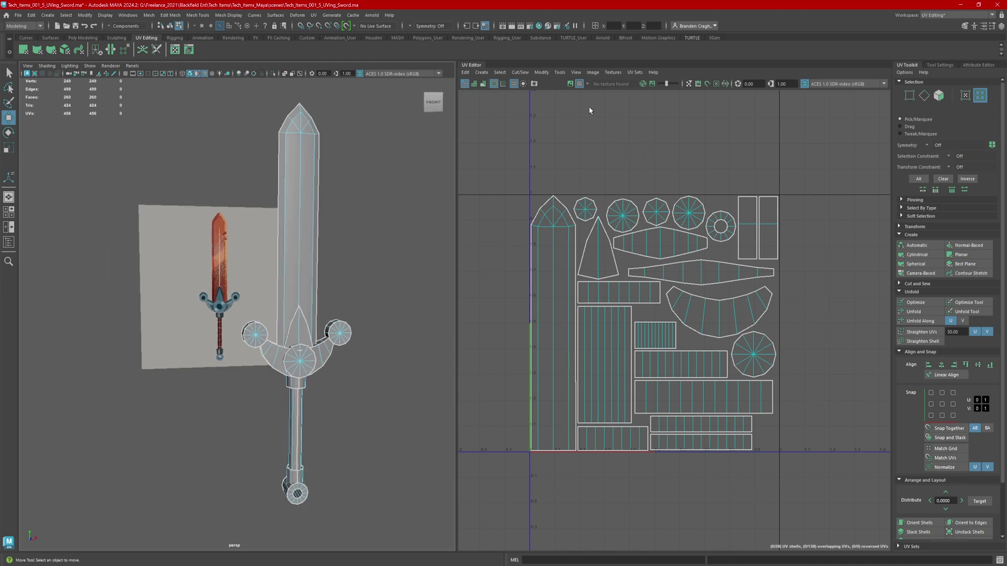
{"action": "left_click_drag", "start_coordinate": [796, 456], "coordinate": [718, 335]}
{"action": "left_click_drag", "start_coordinate": [592, 193], "coordinate": [592, 193]}
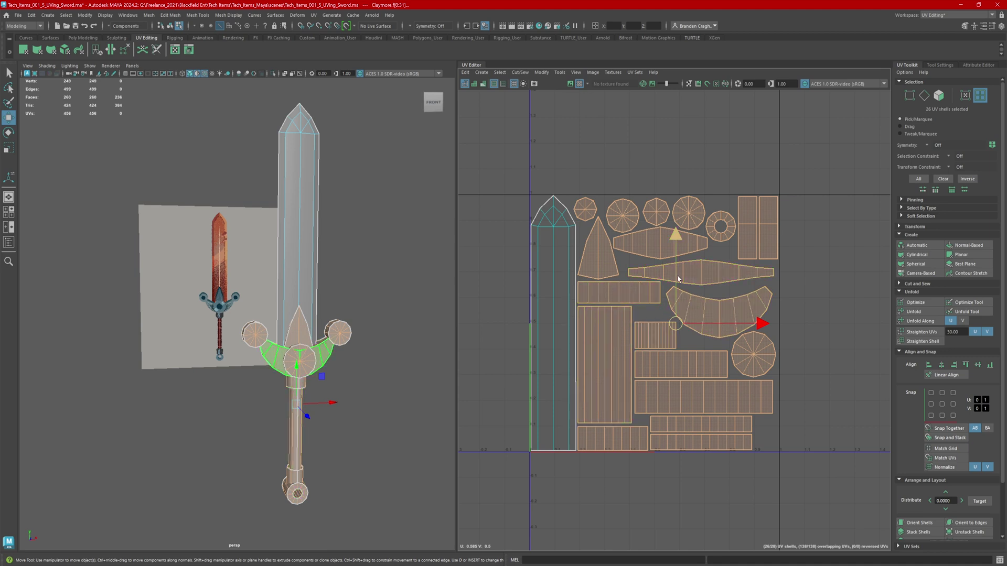
{"action": "middle_click_drag", "start_coordinate": [415, 381], "coordinate": [415, 326], "text": "alt"}
{"action": "right_click_drag", "start_coordinate": [357, 330], "coordinate": [378, 346], "text": "alt"}
{"action": "middle_click_drag", "start_coordinate": [379, 346], "coordinate": [360, 404], "text": "alt"}
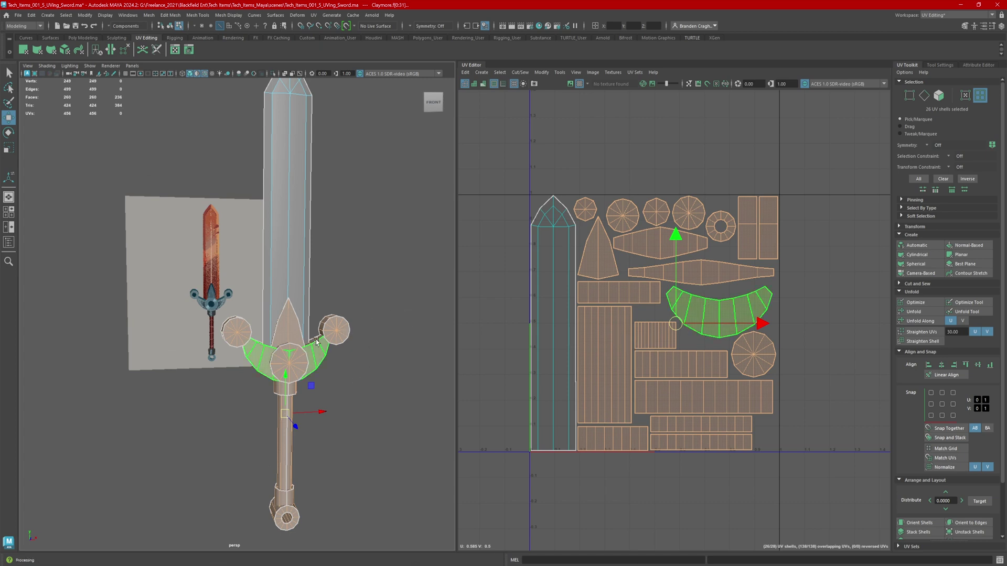
{"action": "scroll", "coordinate": [327, 391], "scroll_direction": "down", "scroll_amount": 2}
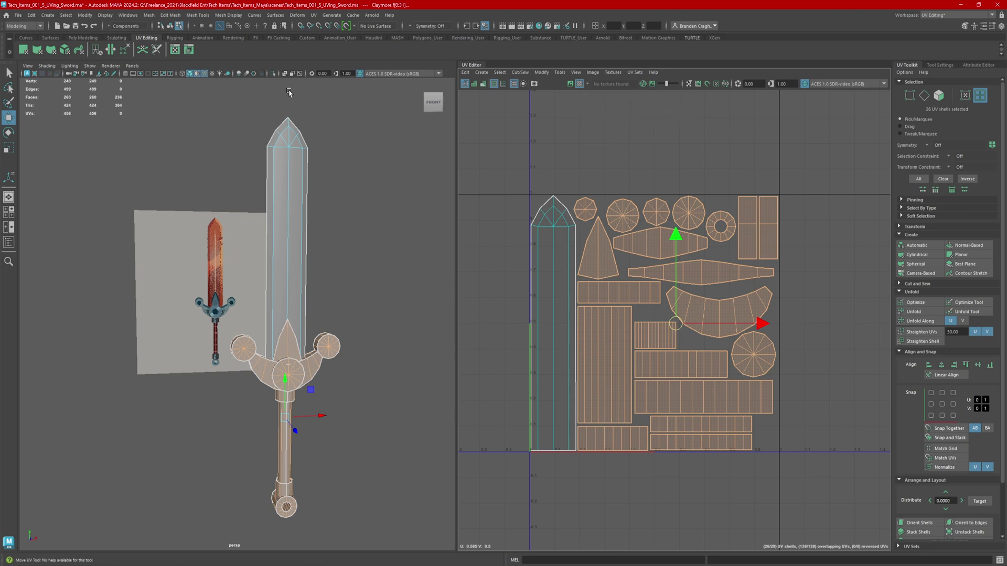
Display the checker pattern on the sword model and select all UV shells, including the blade.
{"action": "left_click", "coordinate": [197, 74]}
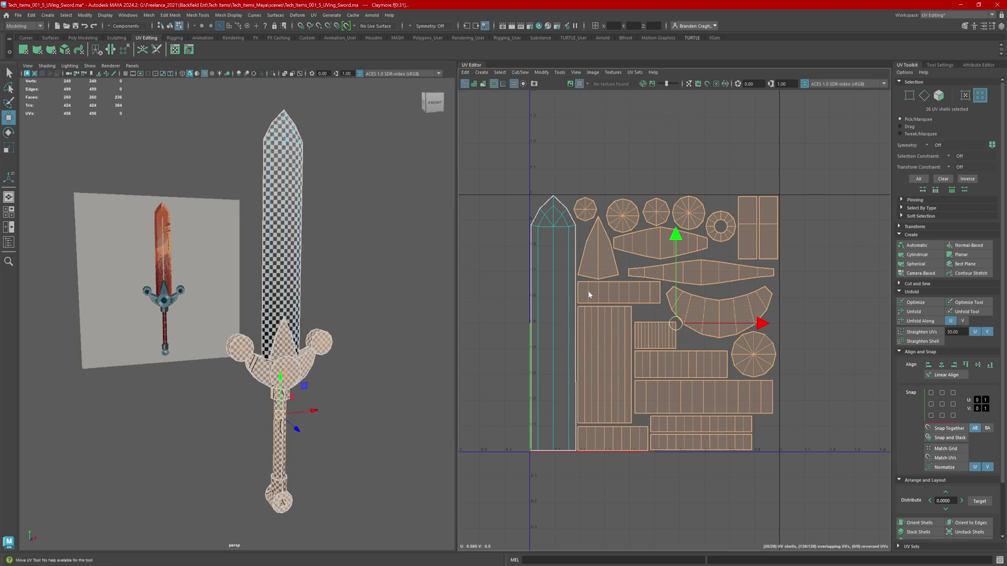
{"action": "left_click", "coordinate": [581, 252]}
{"action": "left_click_drag", "start_coordinate": [528, 206], "coordinate": [817, 460]}
Examine the checker pattern's scale and distortion across the blade, guard and handle, clearing the pattern and selection when done.
{"action": "left_click_drag", "start_coordinate": [387, 340], "coordinate": [354, 332], "text": "alt"}
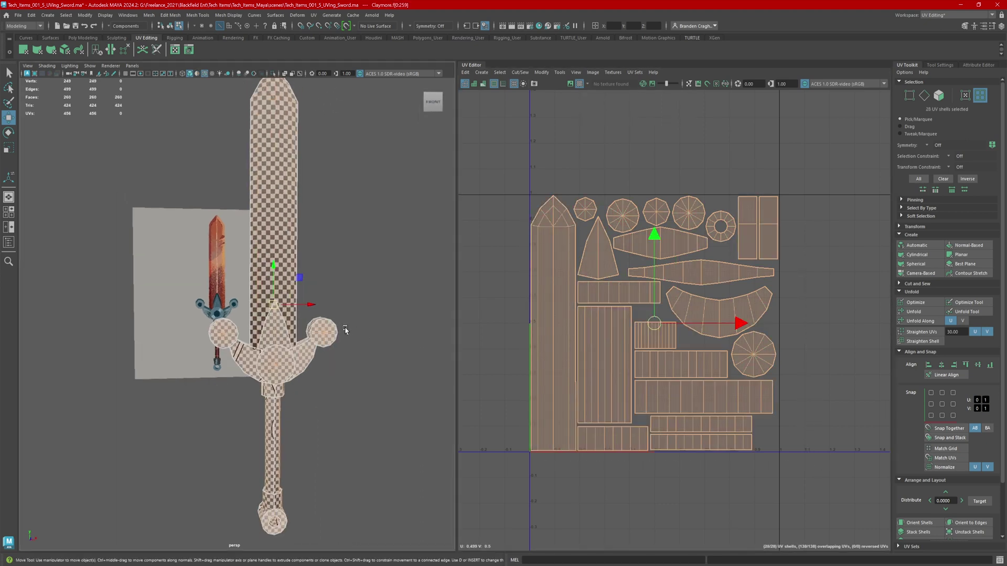
{"action": "scroll", "coordinate": [356, 318], "scroll_direction": "up", "scroll_amount": 6}
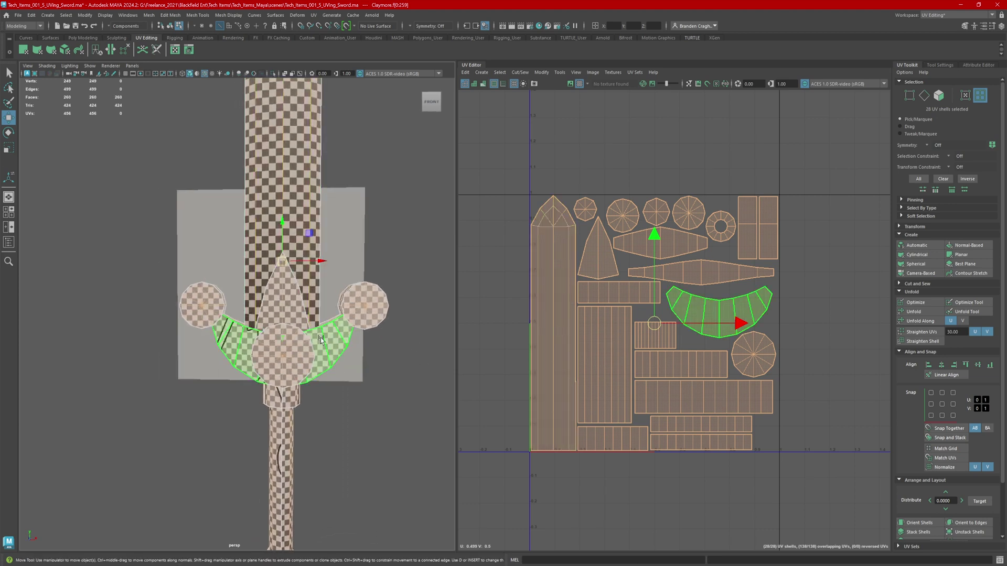
{"action": "left_click_drag", "start_coordinate": [322, 340], "coordinate": [279, 310], "text": "alt"}
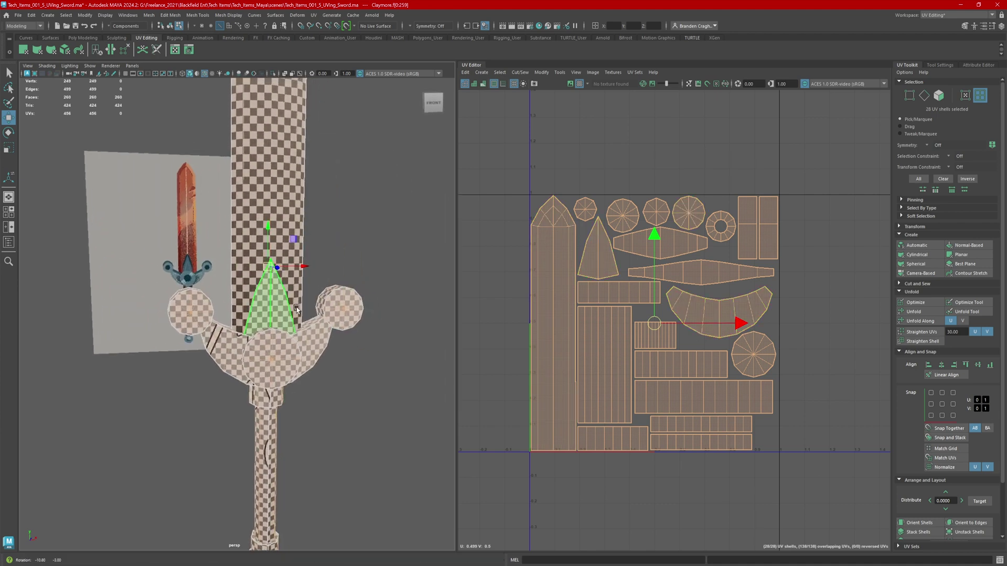
{"action": "scroll", "coordinate": [266, 308], "scroll_direction": "down", "scroll_amount": 3}
{"action": "middle_click_drag", "start_coordinate": [266, 309], "coordinate": [269, 346], "text": "alt"}
{"action": "scroll", "coordinate": [268, 346], "scroll_direction": "down", "scroll_amount": 2}
{"action": "left_click_drag", "start_coordinate": [268, 346], "coordinate": [237, 348], "text": "alt"}
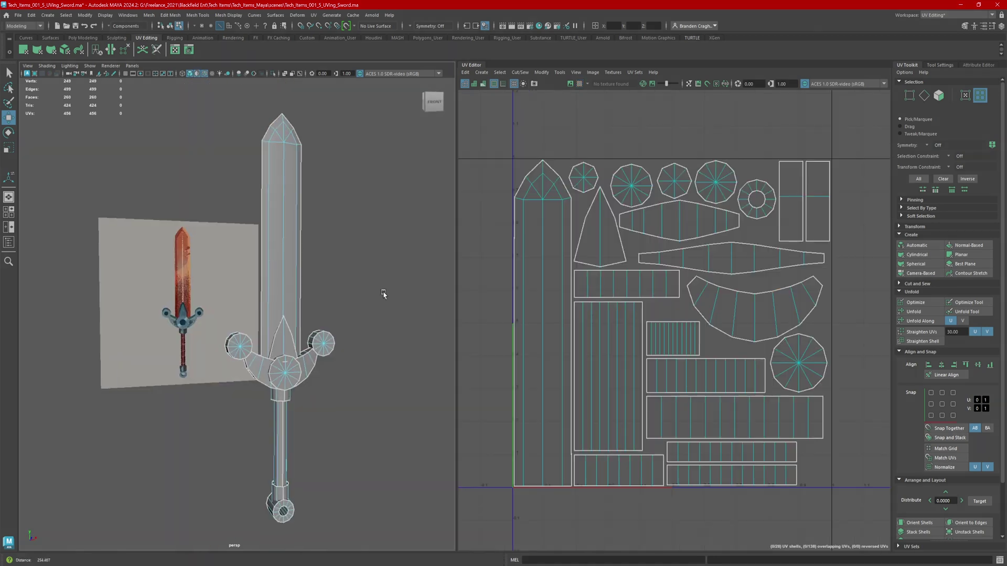
{"action": "mouse_move", "coordinate": [385, 294]}
{"action": "left_mouse_down", "text": "alt"}
{"action": "mouse_move", "coordinate": [332, 315]}
{"action": "mouse_move", "coordinate": [376, 299]}
{"action": "left_mouse_up", "text": "alt"}
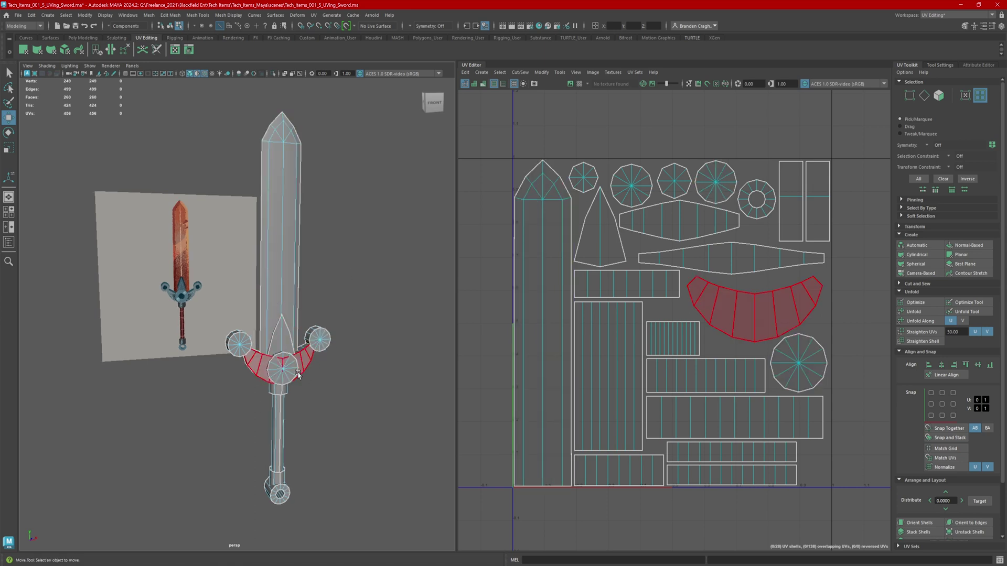